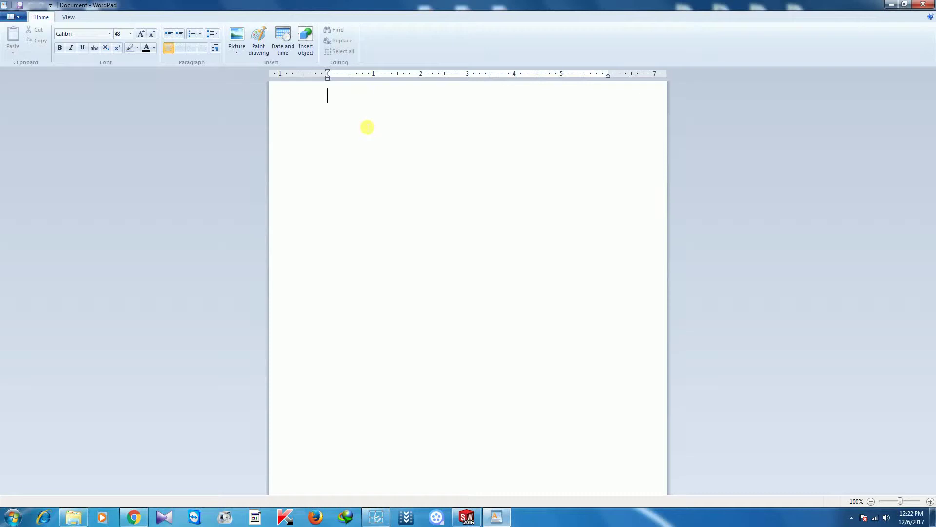
# Type 'Hello Friend Today I will Show You How to make Water jar and Mold using Solidworks' in WordPad, fixing typos
pyautogui.write('Hello ')
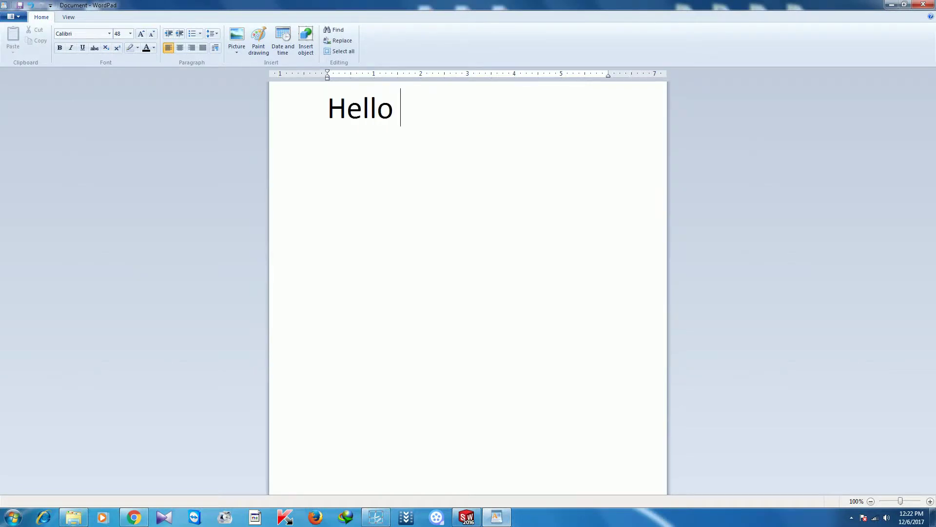
pyautogui.write('Friend T')
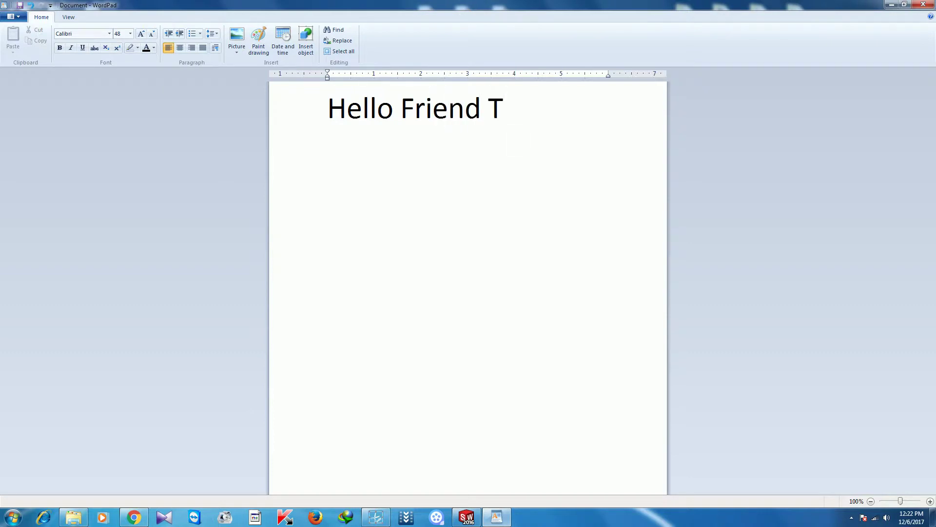
pyautogui.write('oday')
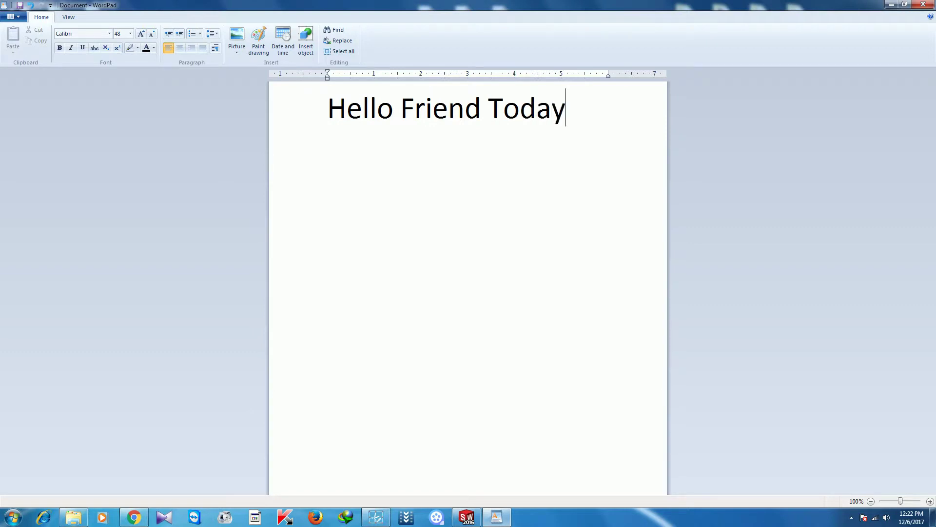
pyautogui.write(' I w')
pyautogui.write('ill S')
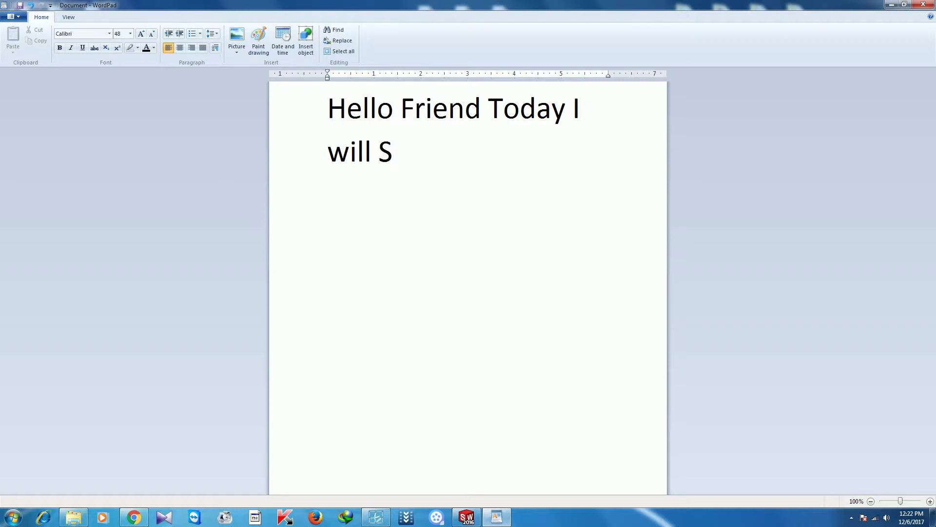
pyautogui.write('how You')
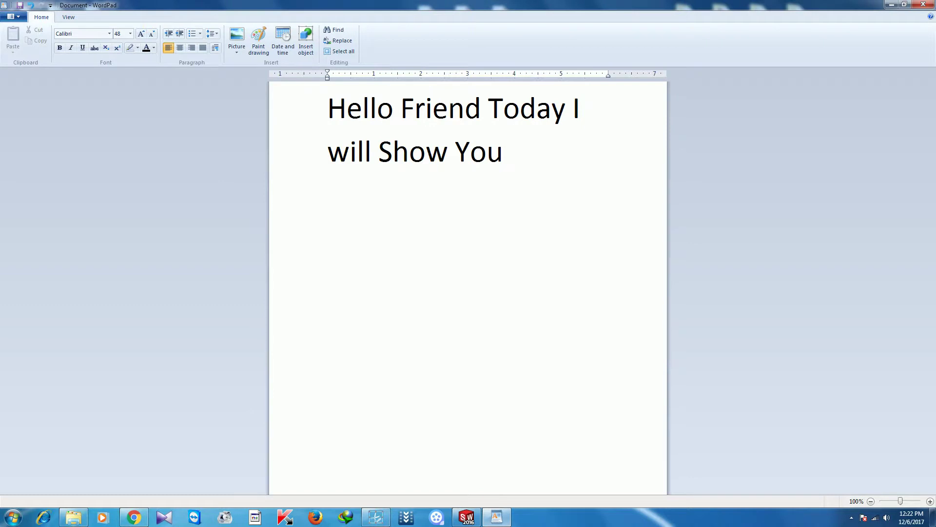
pyautogui.write(' How t')
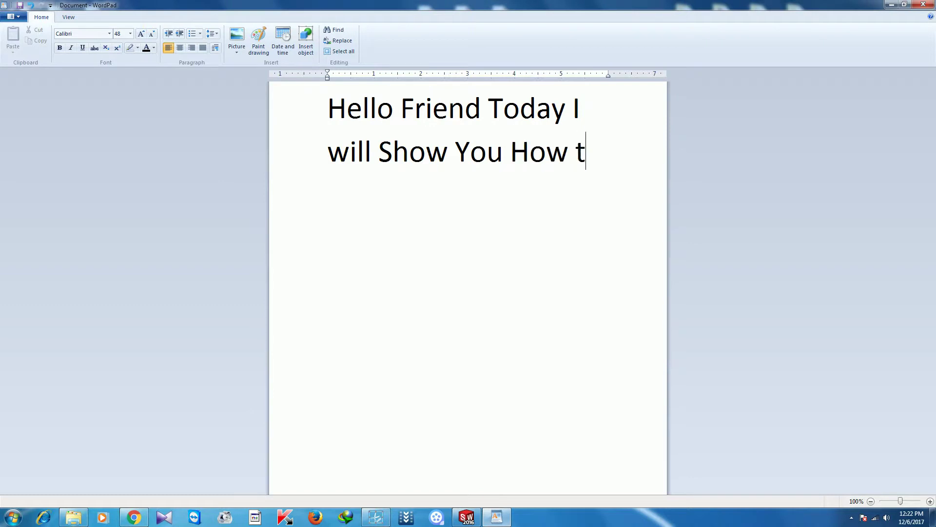
pyautogui.write('m')
pyautogui.write('ake')
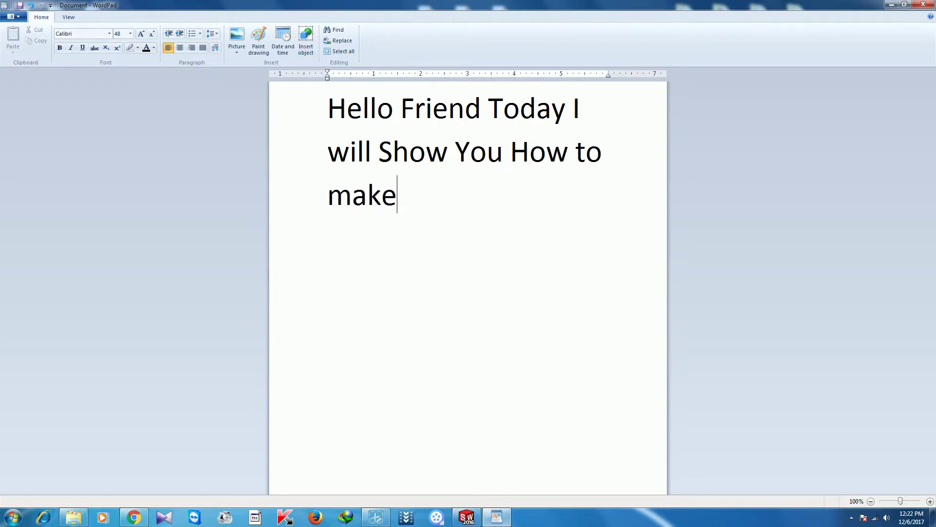
pyautogui.write('W')
pyautogui.write('ater jar')
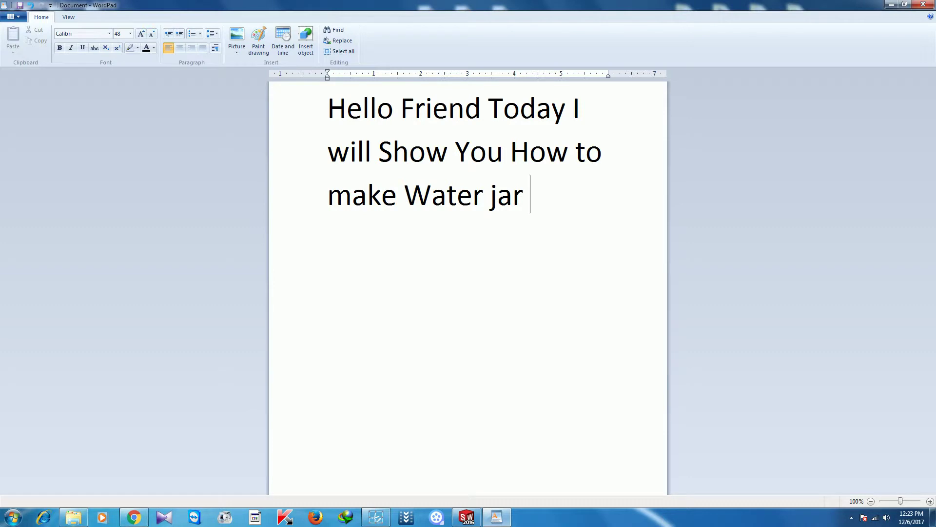
pyautogui.write('d ')
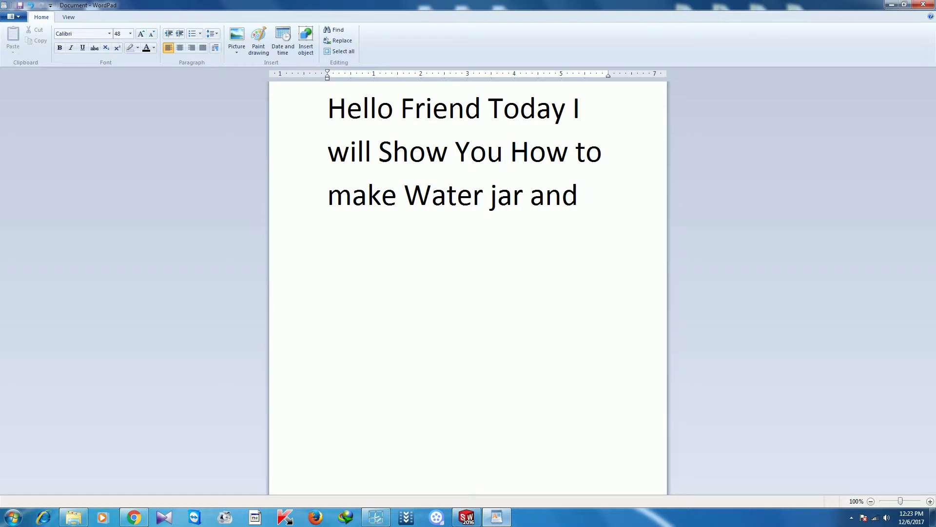
pyautogui.write('Maold')
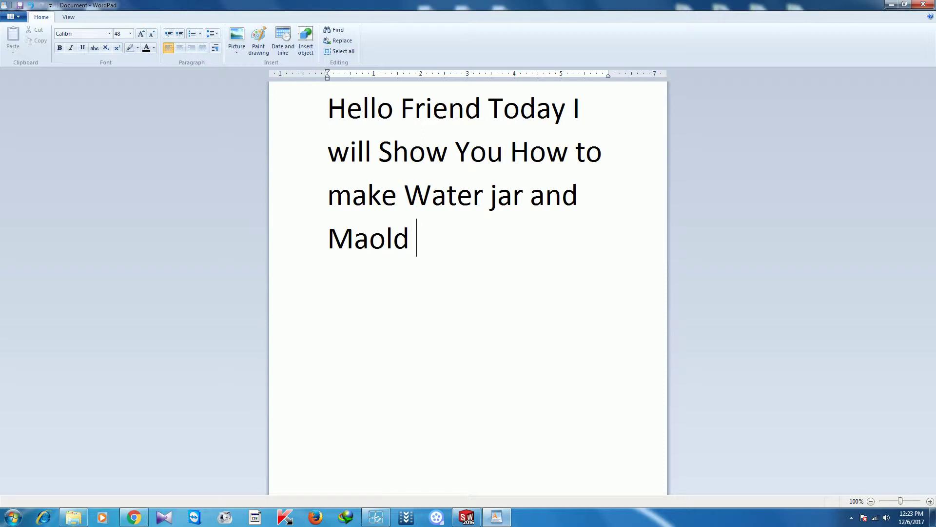
pyautogui.press('BackSpace')
pyautogui.press('BackSpace')
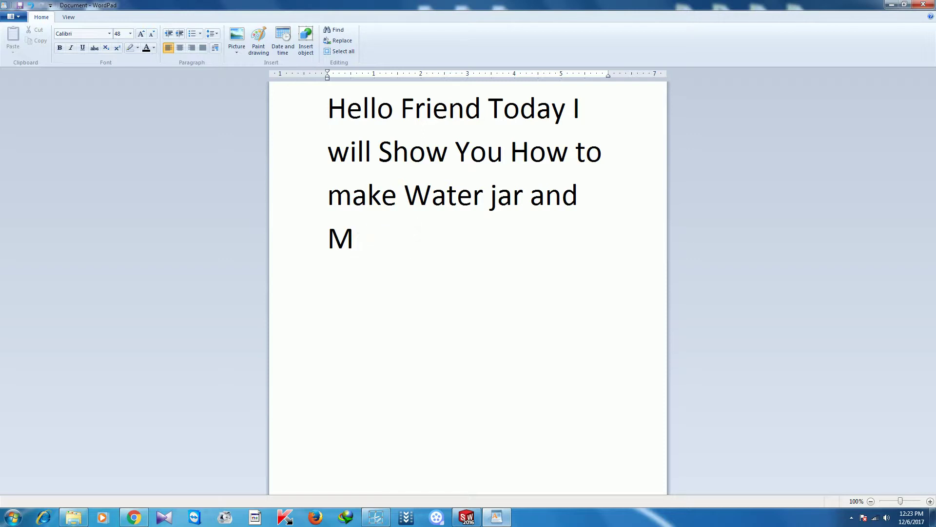
pyautogui.write('old usin')
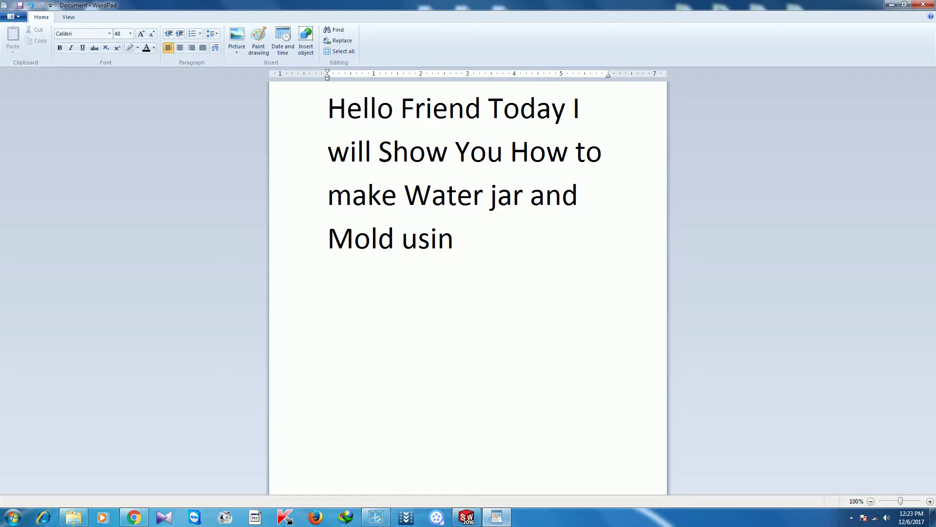
pyautogui.write('g Sol')
pyautogui.write('idworks')
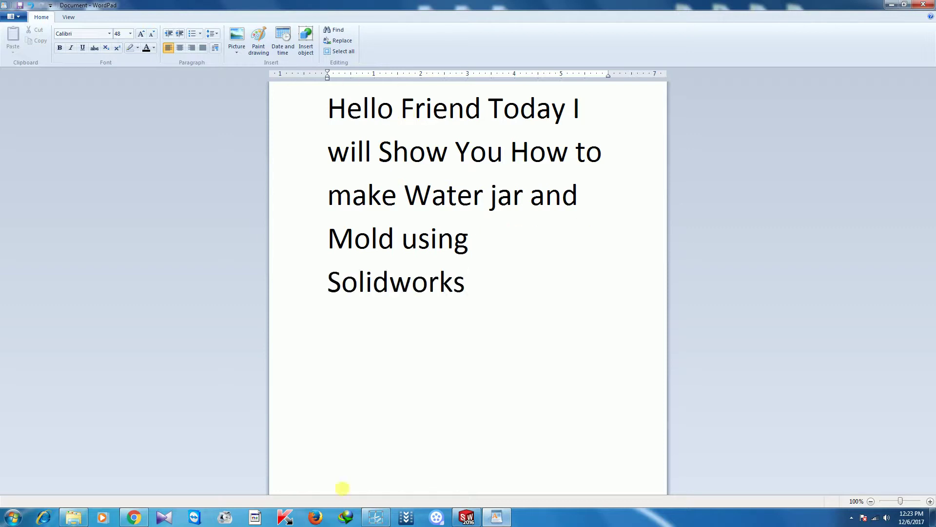
pyautogui.click(467, 517)
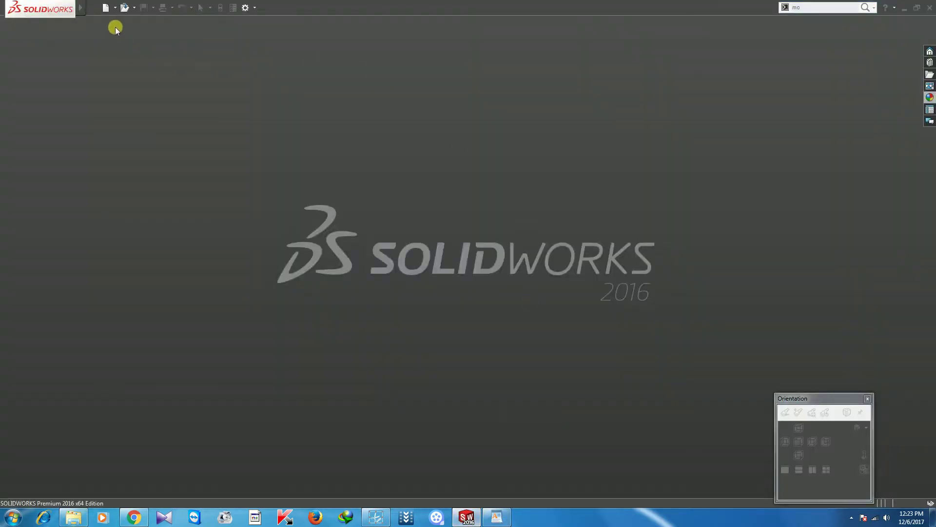
# Start a new part and sketch a 120 mm diameter circle at the origin on the Top Plane
pyautogui.click(102, 11)
pyautogui.doubleClick(226, 238)
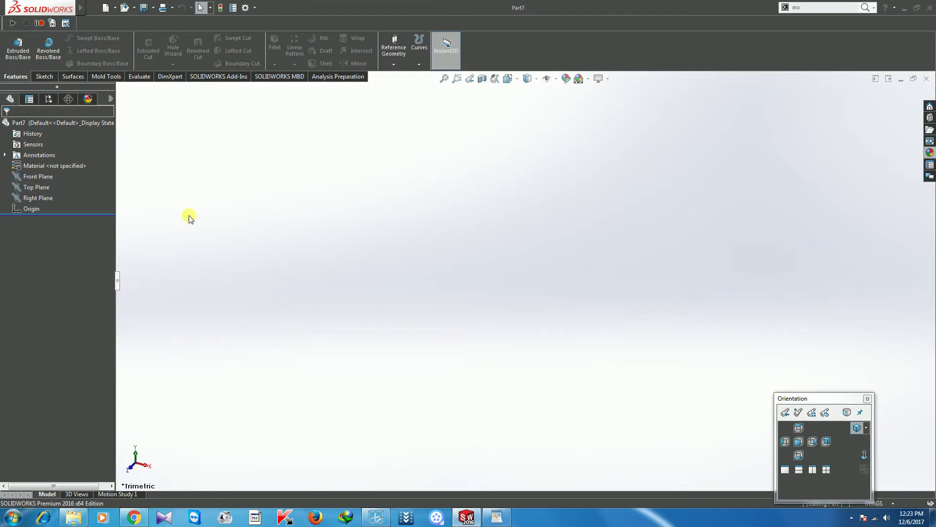
pyautogui.click(52, 186)
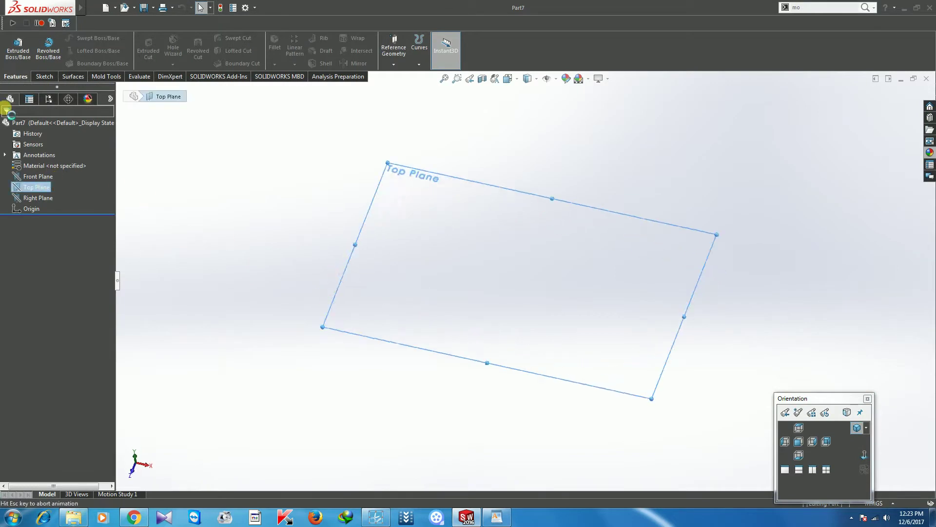
pyautogui.click(83, 38)
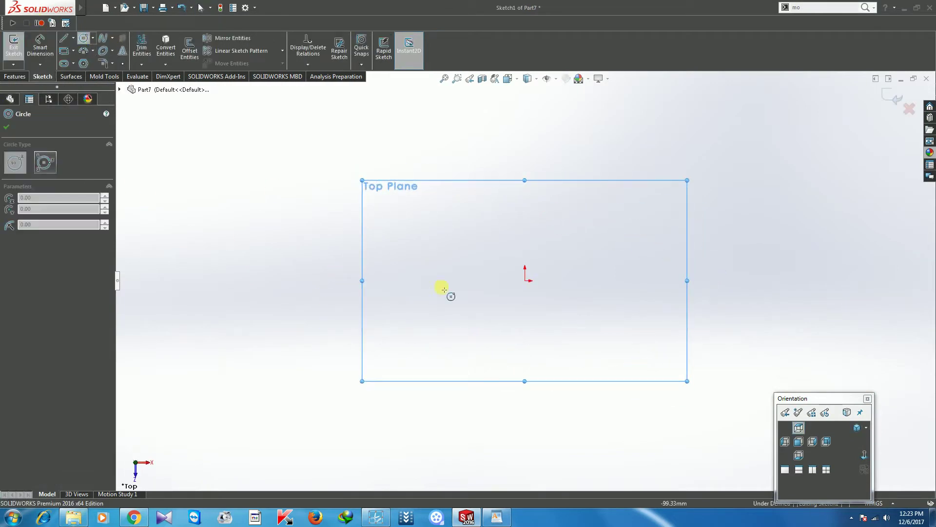
pyautogui.click(525, 280)
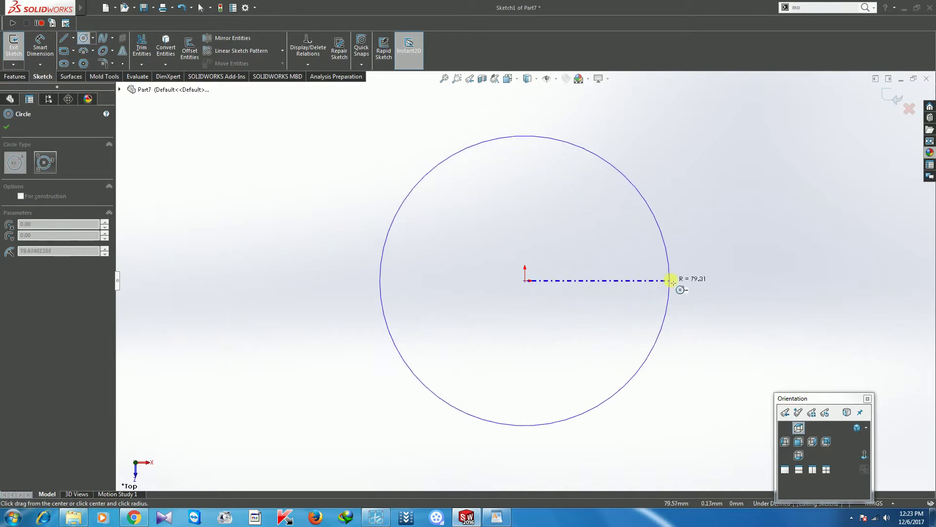
pyautogui.click(670, 279)
pyautogui.rightClick(671, 279)
pyautogui.click(748, 265)
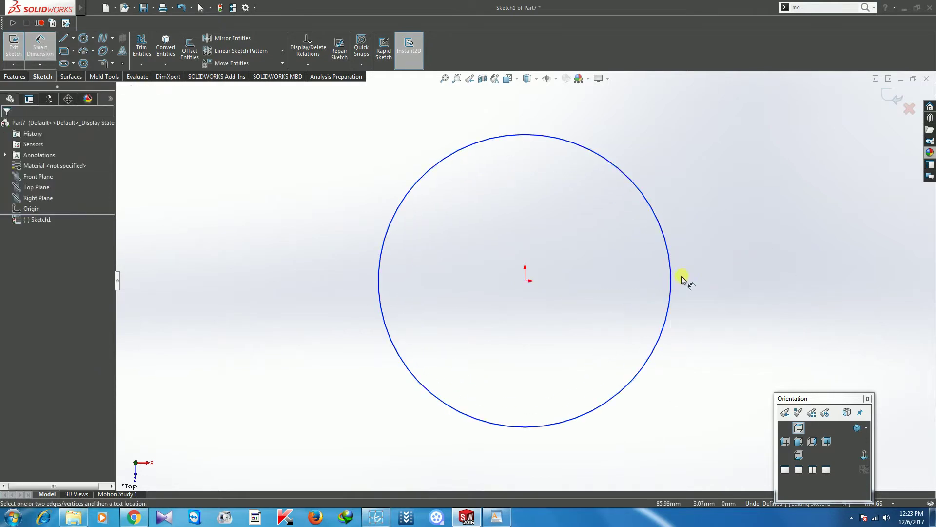
pyautogui.click(671, 280)
pyautogui.click(707, 280)
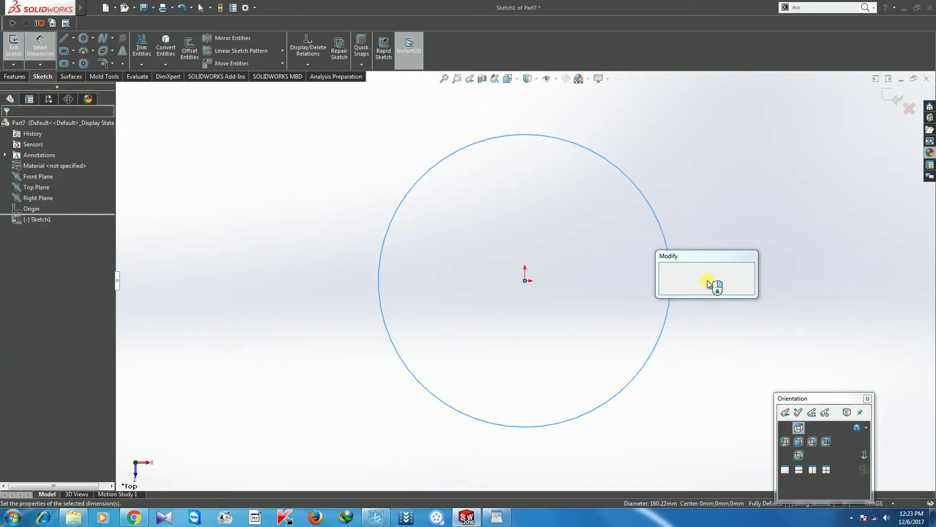
pyautogui.write('120')
pyautogui.press('Return')
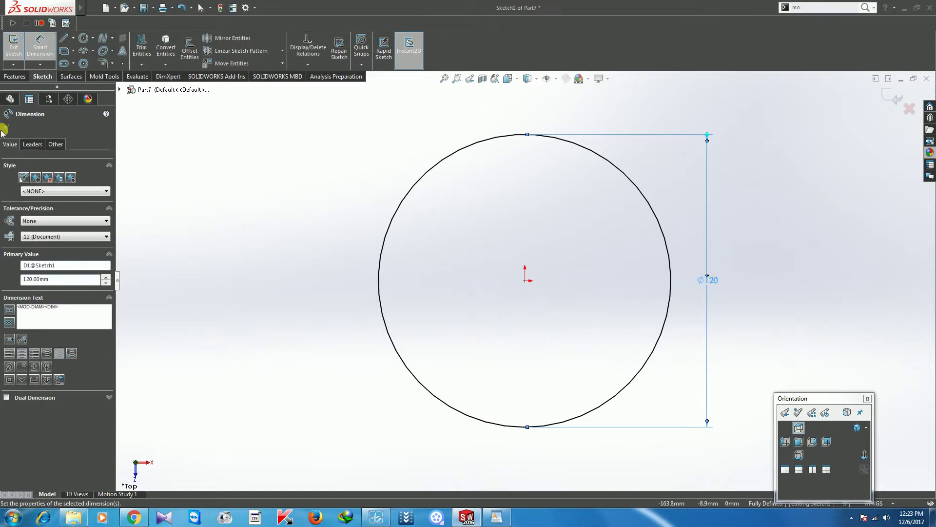
pyautogui.click(6, 125)
# Extrude the circle 150 mm into a solid cylinder
pyautogui.click(15, 77)
pyautogui.click(17, 52)
pyautogui.write('150')
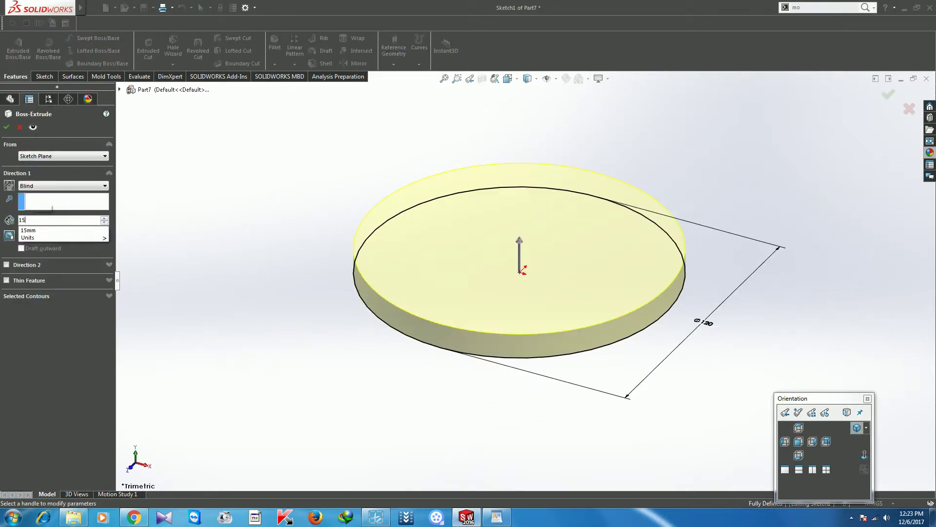
pyautogui.press('Return')
pyautogui.scroll(5, 520, 397)
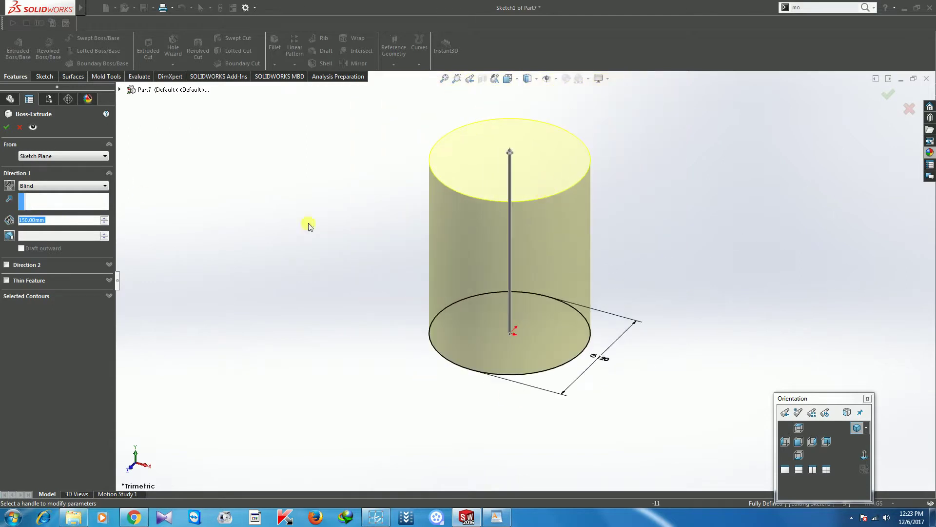
pyautogui.click(7, 127)
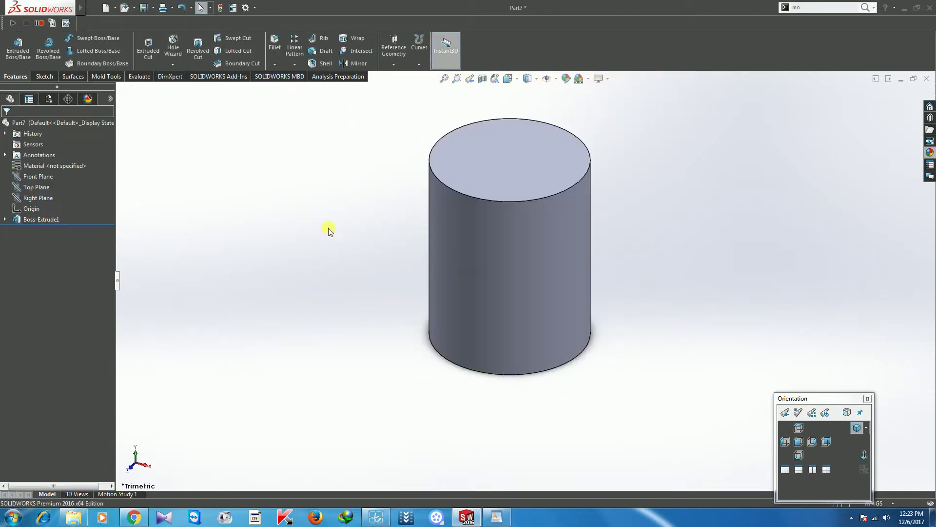
pyautogui.click(490, 162)
# Sketch a circle on the cylinder's top face, offset 2.5 mm from its edge
pyautogui.click(519, 130)
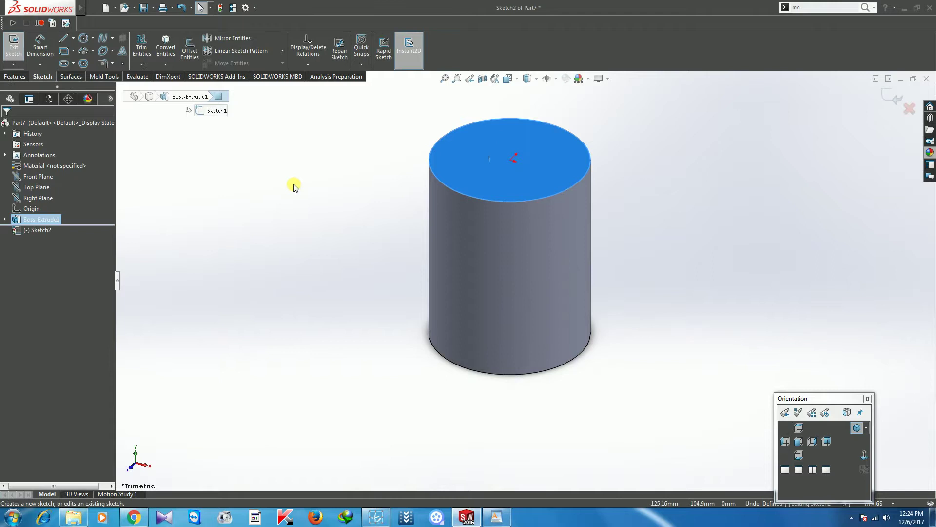
pyautogui.click(166, 46)
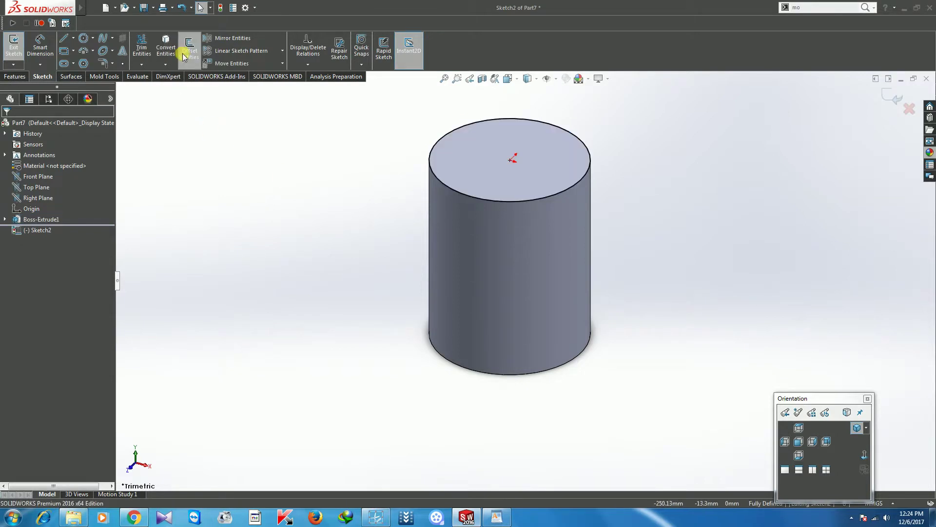
pyautogui.click(429, 168)
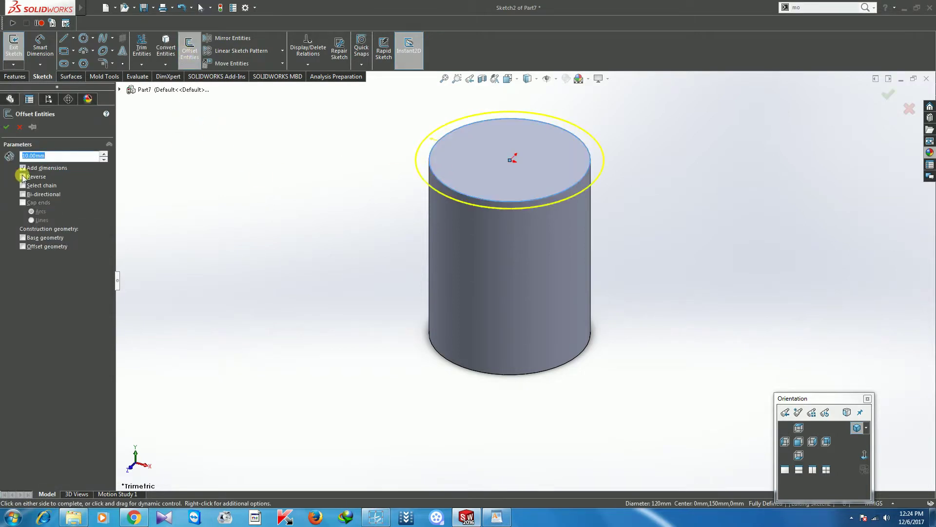
pyautogui.press('BackSpace')
pyautogui.click(6, 126)
pyautogui.click(14, 49)
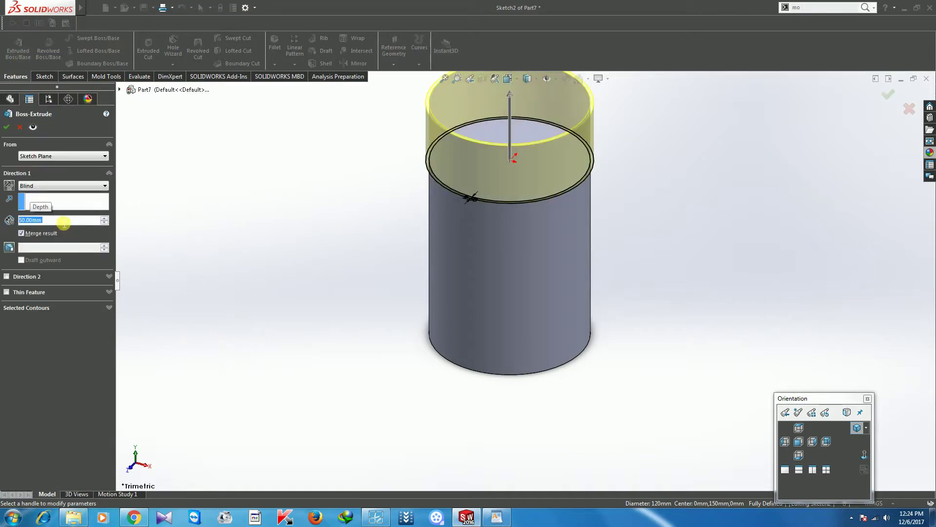
# Extrude the offset circle 50 mm upward to form the neck
pyautogui.click(20, 127)
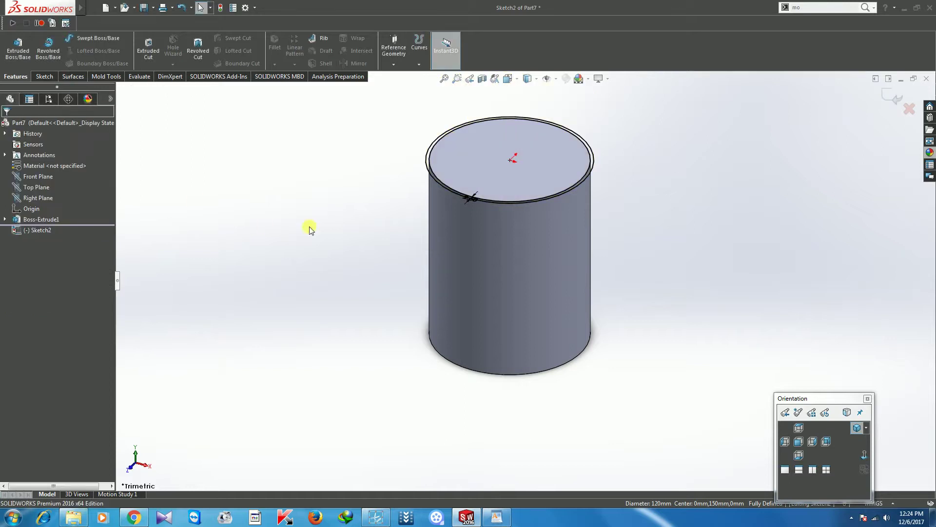
pyautogui.scroll(-2, 491, 160)
pyautogui.scroll(-3, 491, 161)
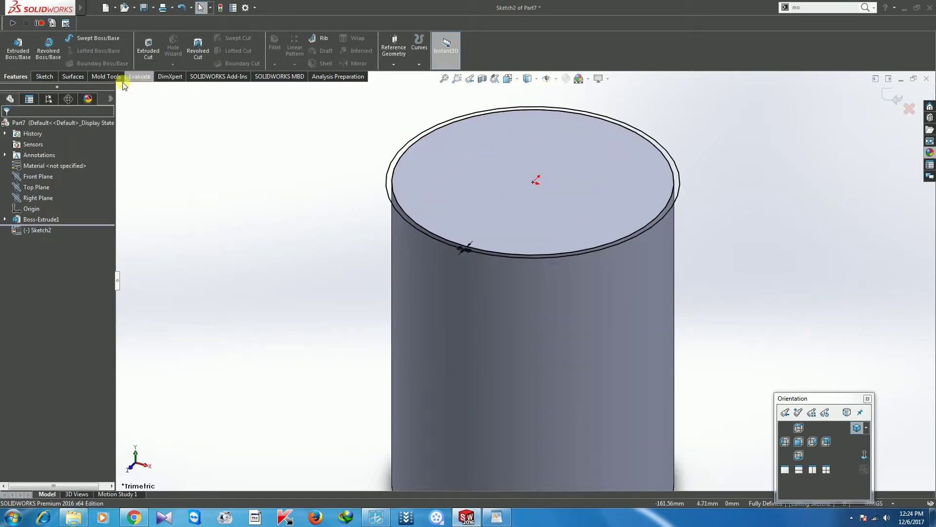
pyautogui.click(394, 166)
pyautogui.press('Escape')
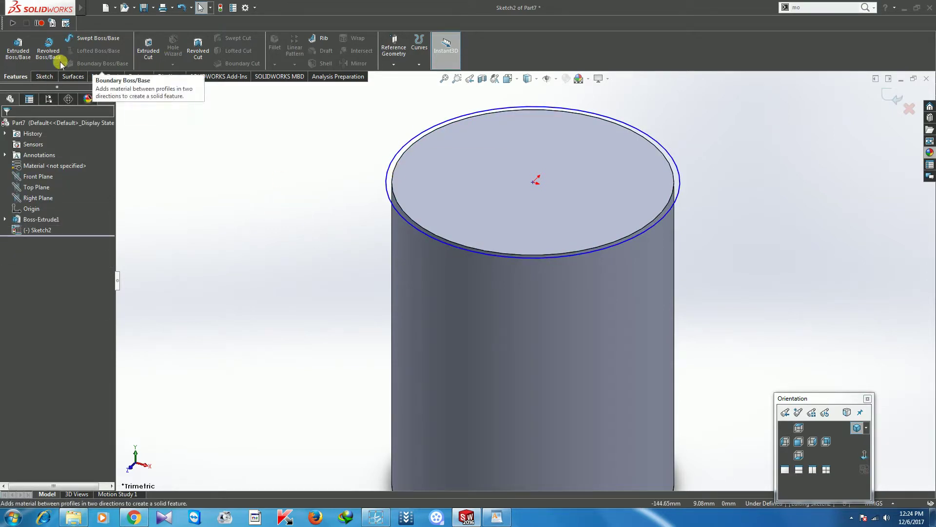
pyautogui.click(18, 48)
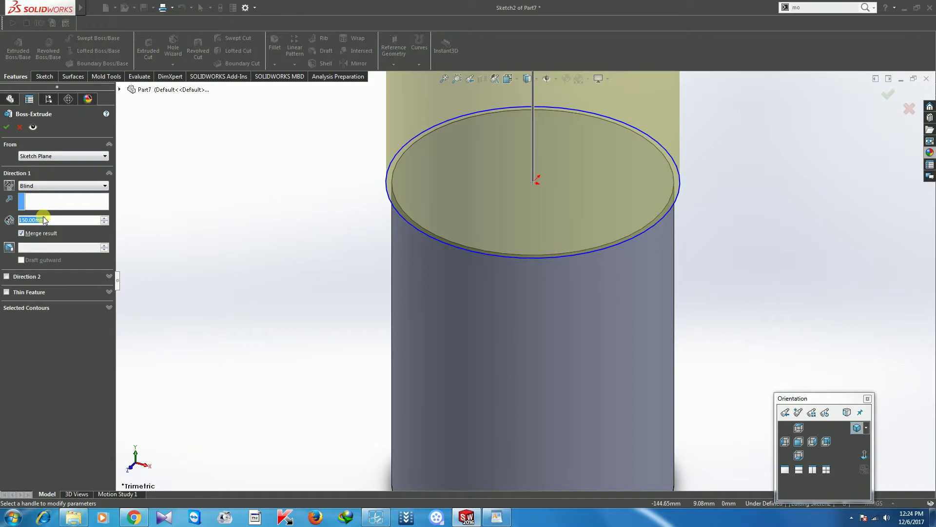
pyautogui.write('50')
pyautogui.press('Return')
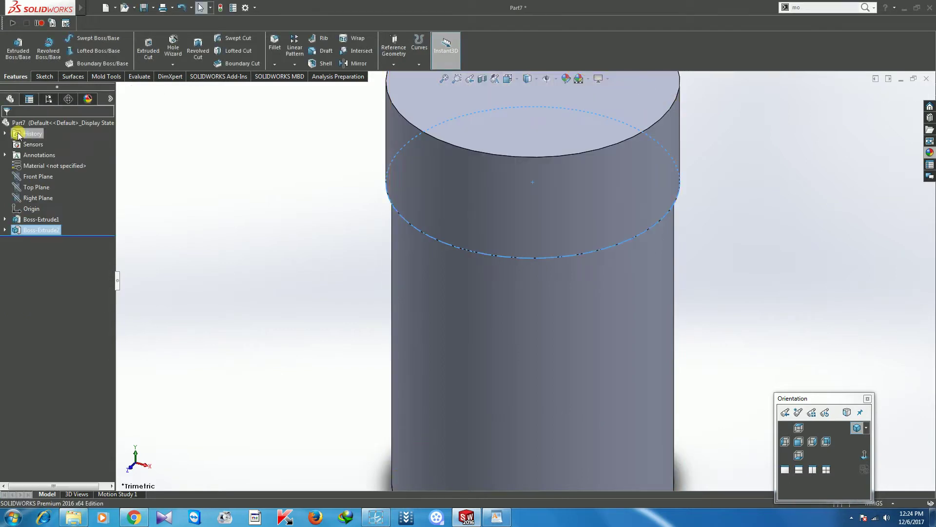
# Fillet the neck step edges with a 5 mm and a 2 mm radius
pyautogui.click(277, 49)
pyautogui.scroll(-1, 505, 271)
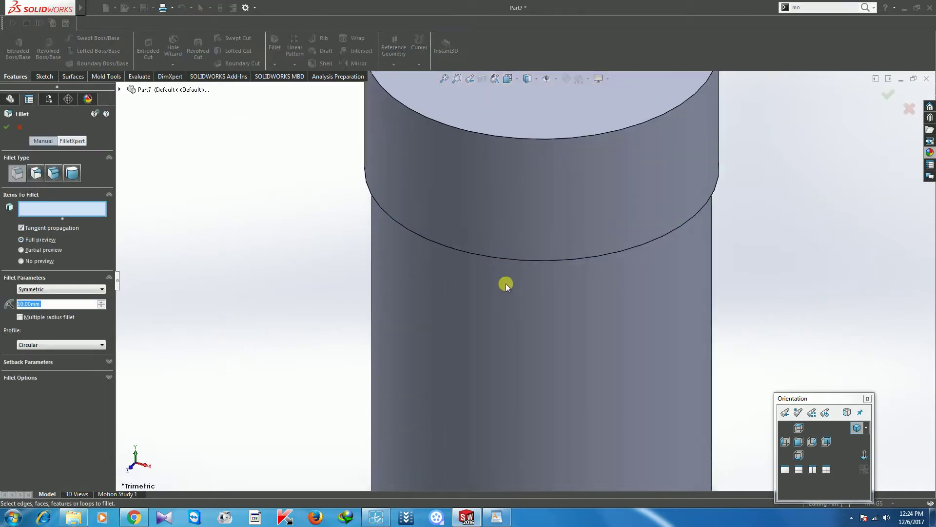
pyautogui.scroll(2, 505, 271)
pyautogui.moveTo(504, 271); pyautogui.dragTo(433, 262, button='middle')
pyautogui.scroll(-5, 433, 263)
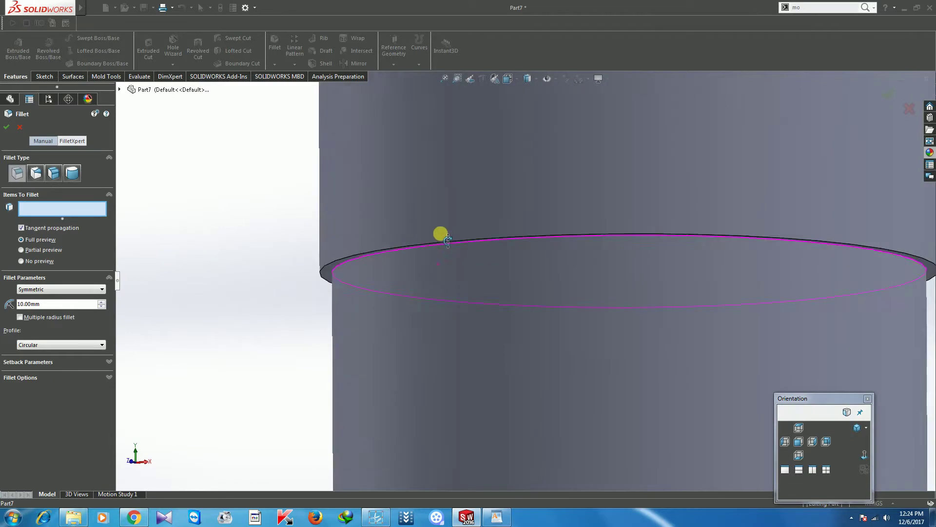
pyautogui.click(387, 258)
pyautogui.write('5')
pyautogui.press('Return')
pyautogui.press('Return')
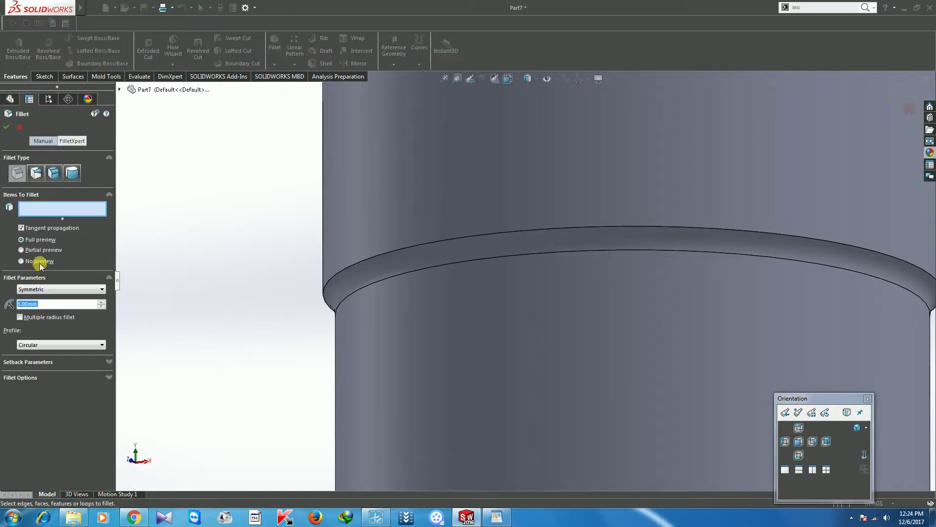
pyautogui.click(391, 252)
pyautogui.click(5, 127)
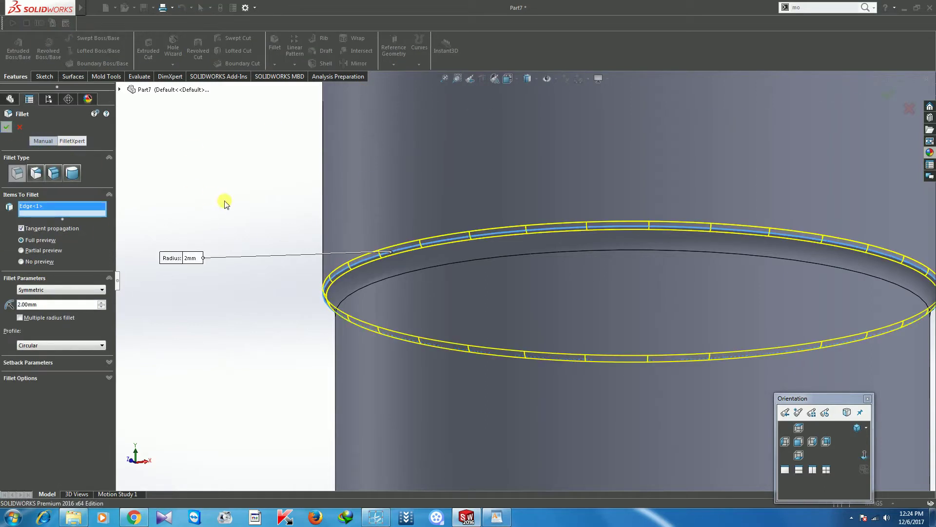
# Chamfer the jar's bottom edge by 15 mm at 45°
pyautogui.scroll(5, 505, 262)
pyautogui.click(274, 64)
pyautogui.scroll(3, 522, 381)
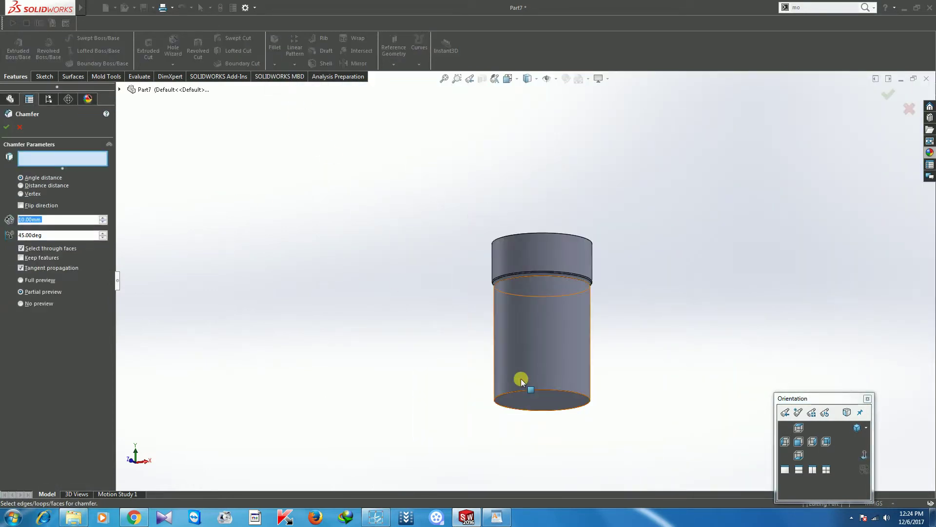
pyautogui.click(528, 391)
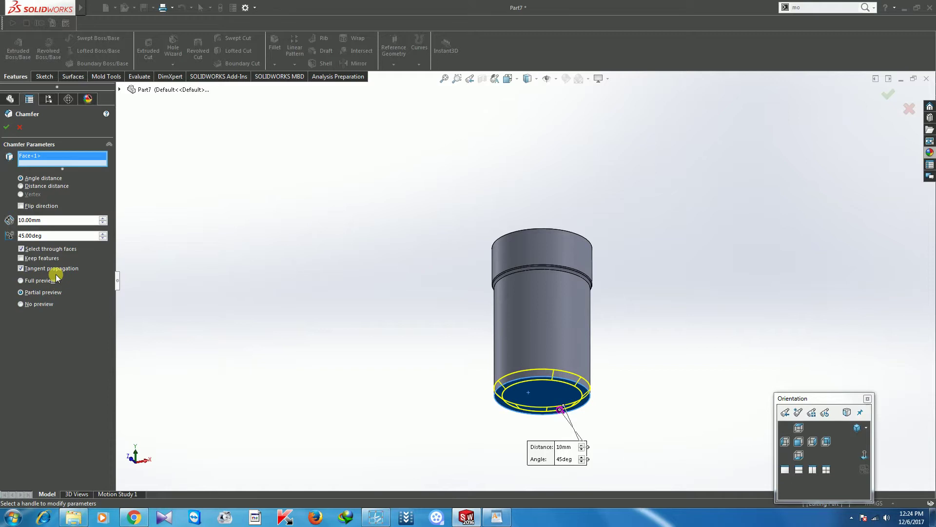
pyautogui.click(54, 221)
pyautogui.write('15')
pyautogui.press('Return')
pyautogui.press('Return')
pyautogui.moveTo(250, 289)
pyautogui.mouseDown(button='middle')
pyautogui.moveTo(535, 332)
pyautogui.moveTo(558, 308)
pyautogui.mouseUp(button='middle')
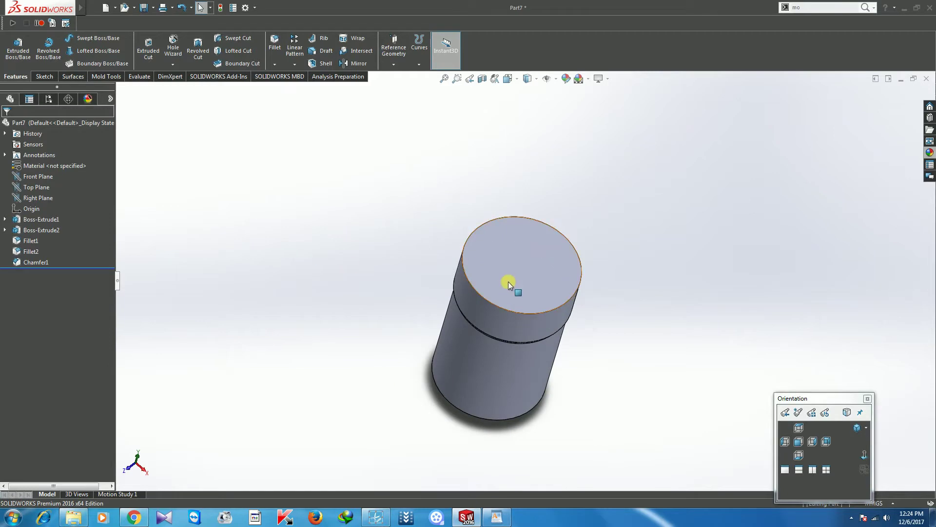
# On the Front Plane, draw a 25 mm vertical centerline down from the jar's top edge
pyautogui.click(38, 179)
pyautogui.click(42, 167)
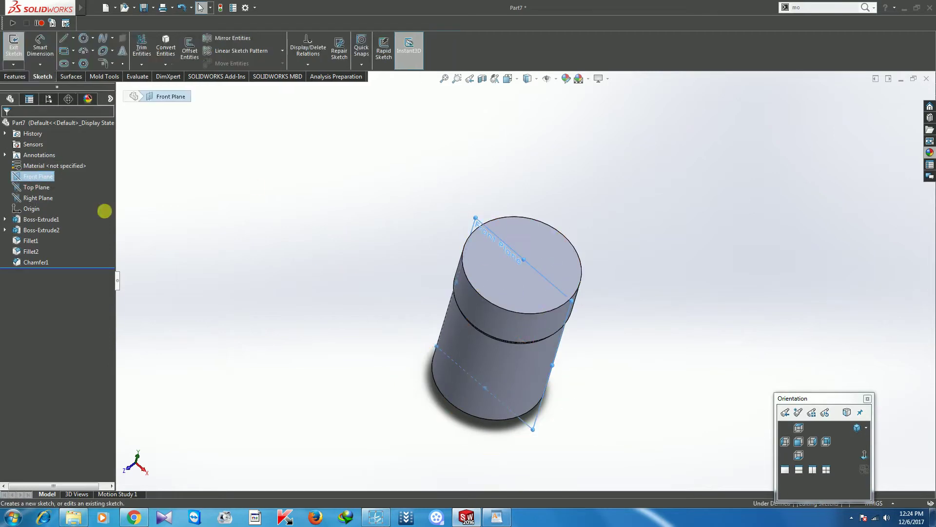
pyautogui.click(864, 454)
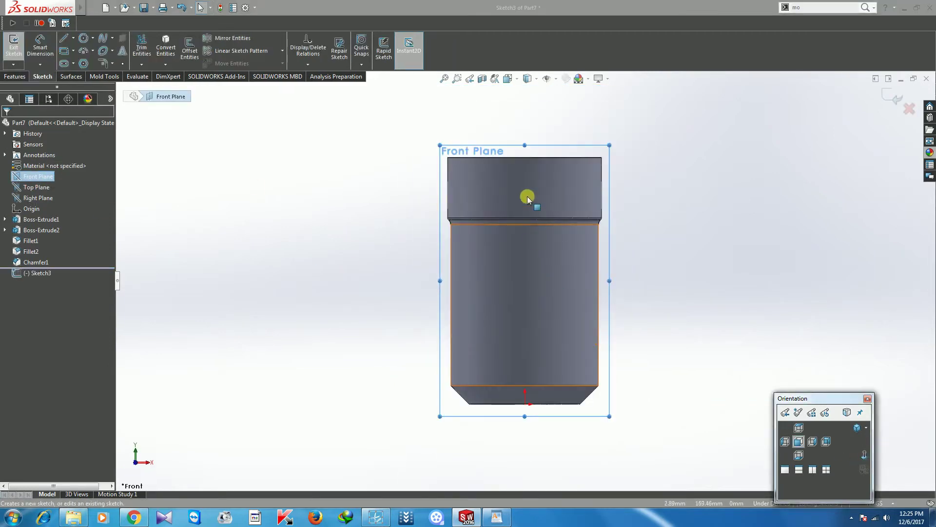
pyautogui.click(221, 177)
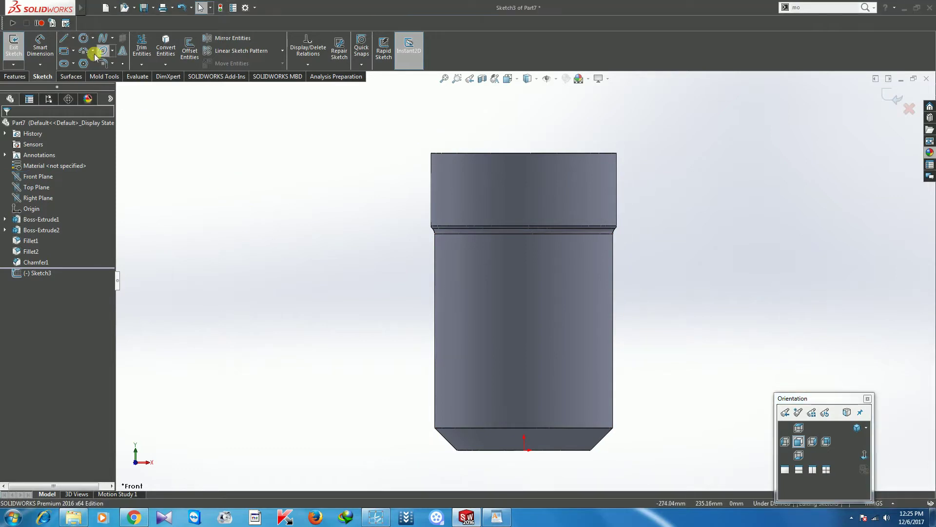
pyautogui.click(73, 39)
pyautogui.click(86, 63)
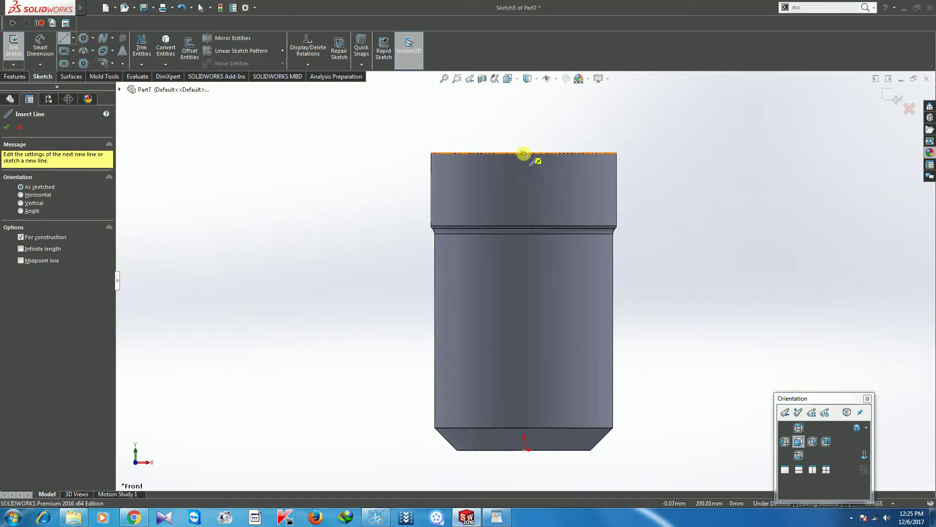
pyautogui.click(522, 154)
pyautogui.click(524, 190)
pyautogui.rightClick(523, 189)
pyautogui.click(595, 173)
pyautogui.click(537, 171)
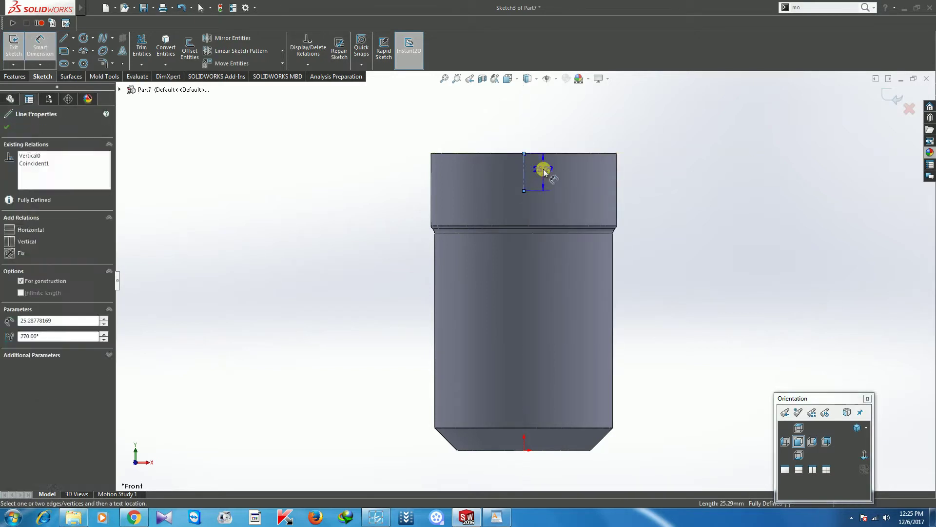
pyautogui.write('25')
pyautogui.press('Return')
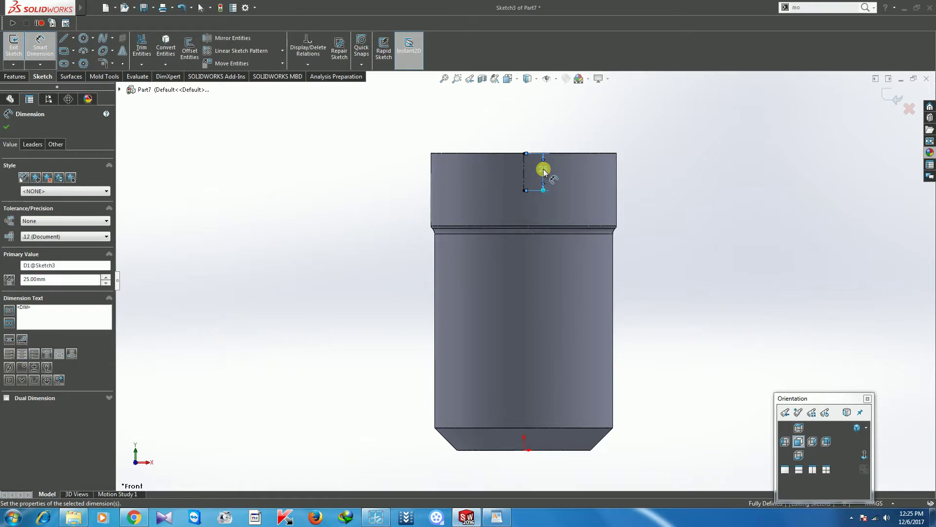
pyautogui.click(7, 127)
# Draw a 10 mm horizontal line left from the centerline's lower end
pyautogui.click(64, 38)
pyautogui.scroll(-3, 486, 174)
pyautogui.scroll(-2, 486, 174)
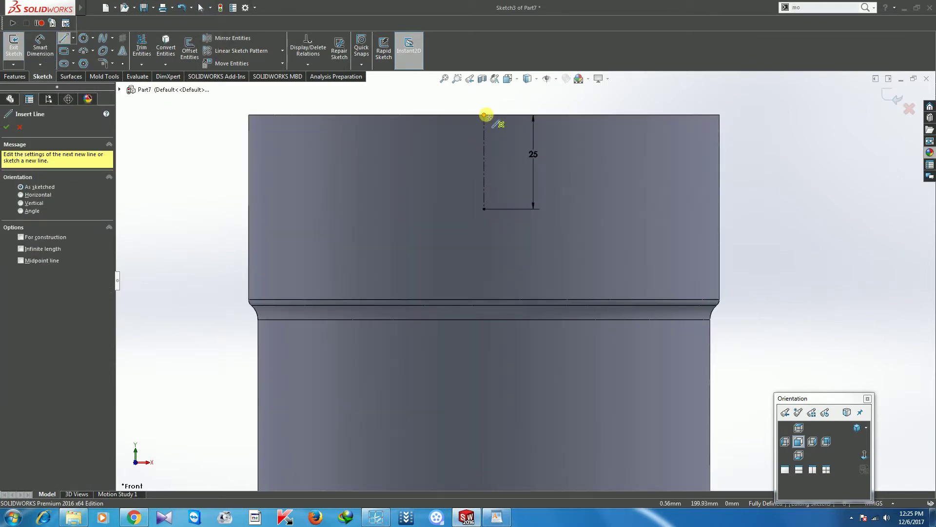
pyautogui.click(484, 208)
pyautogui.click(447, 208)
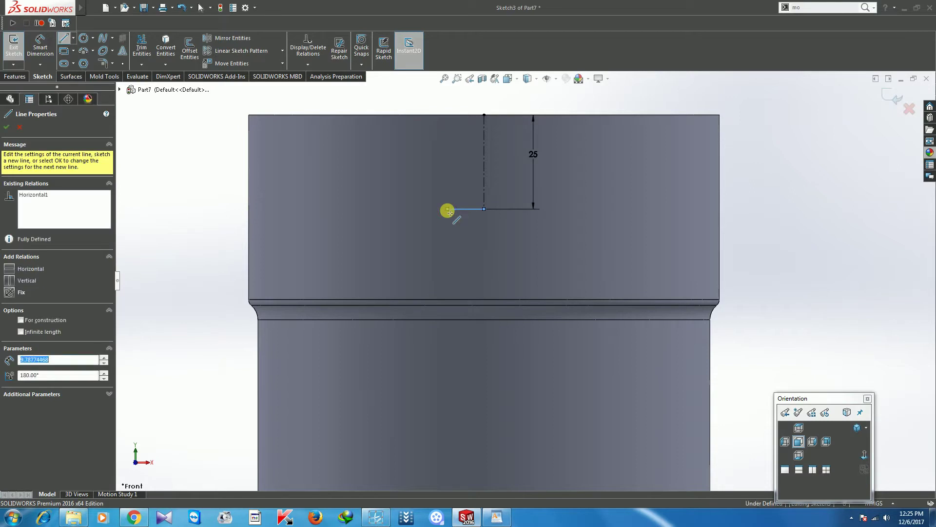
pyautogui.rightClick(447, 208)
pyautogui.click(478, 214)
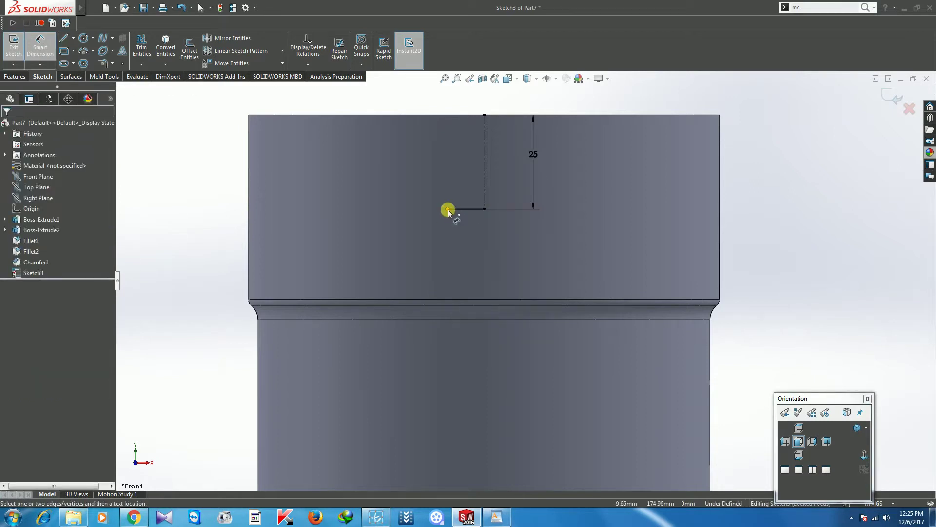
pyautogui.click(458, 227)
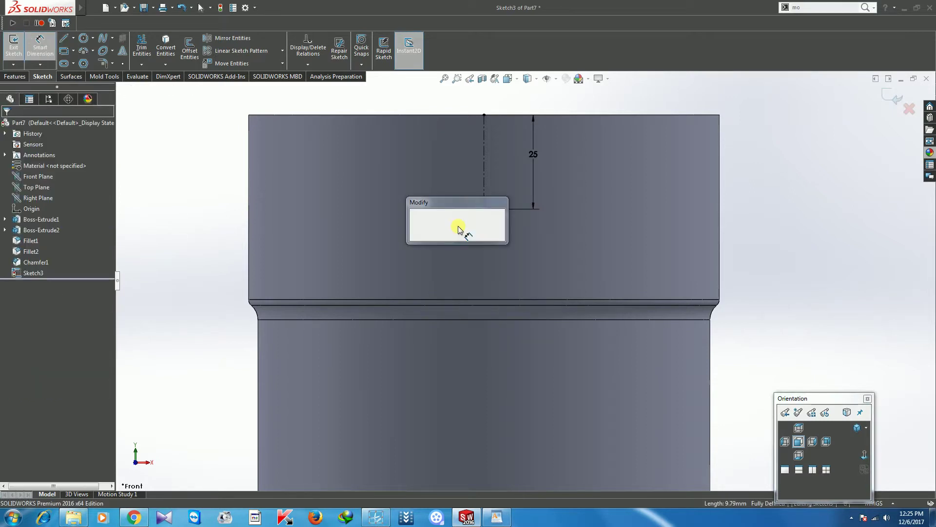
pyautogui.write('1')
pyautogui.press('Return')
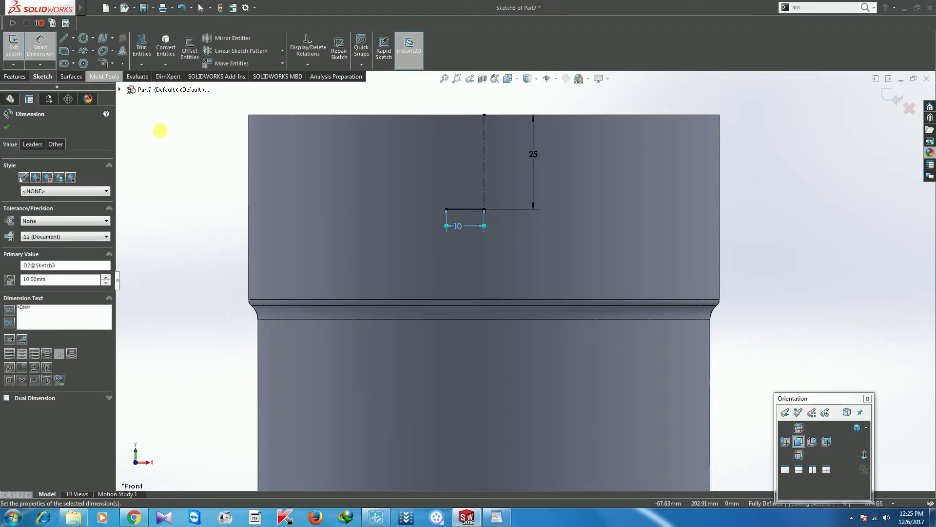
pyautogui.moveTo(377, 197); pyautogui.dragTo(359, 192, button='right')
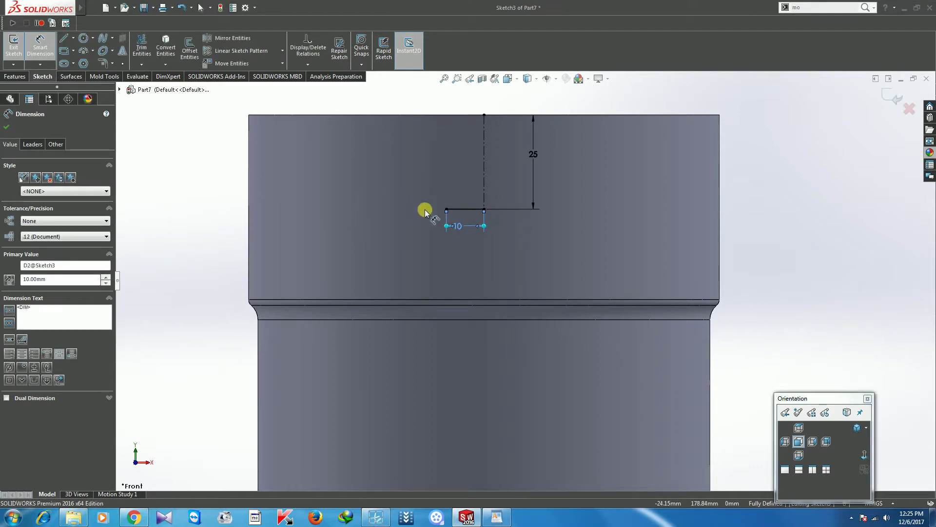
# Add a sloped line up to the top edge, dimensioned 12.5 mm from the centerline
pyautogui.click(446, 210)
pyautogui.click(425, 116)
pyautogui.rightClick(426, 115)
pyautogui.click(480, 103)
pyautogui.click(425, 115)
pyautogui.click(484, 115)
pyautogui.click(457, 104)
pyautogui.write('12.5')
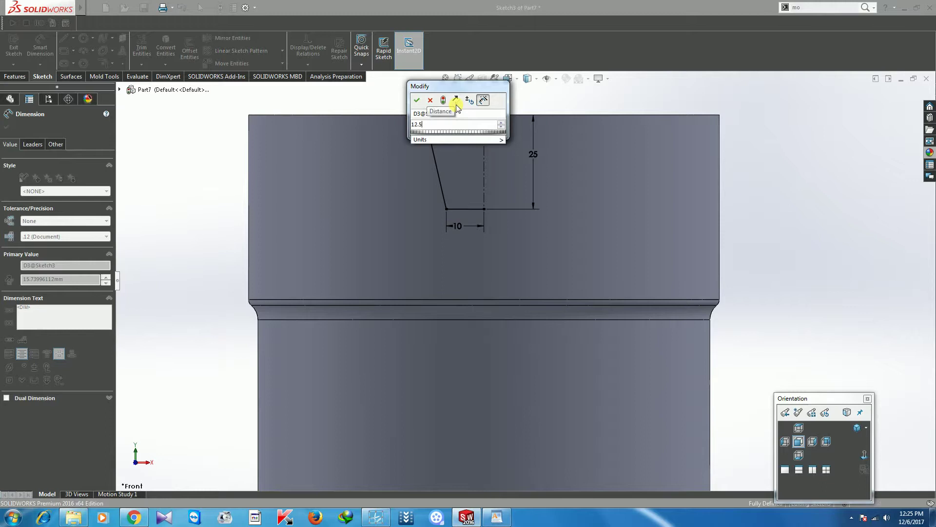
pyautogui.press('Return')
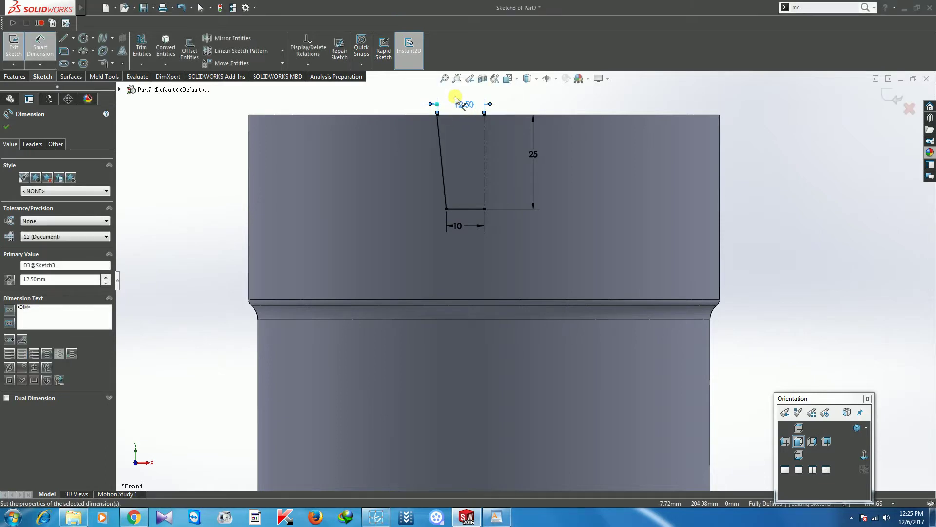
pyautogui.scroll(-1, 485, 145)
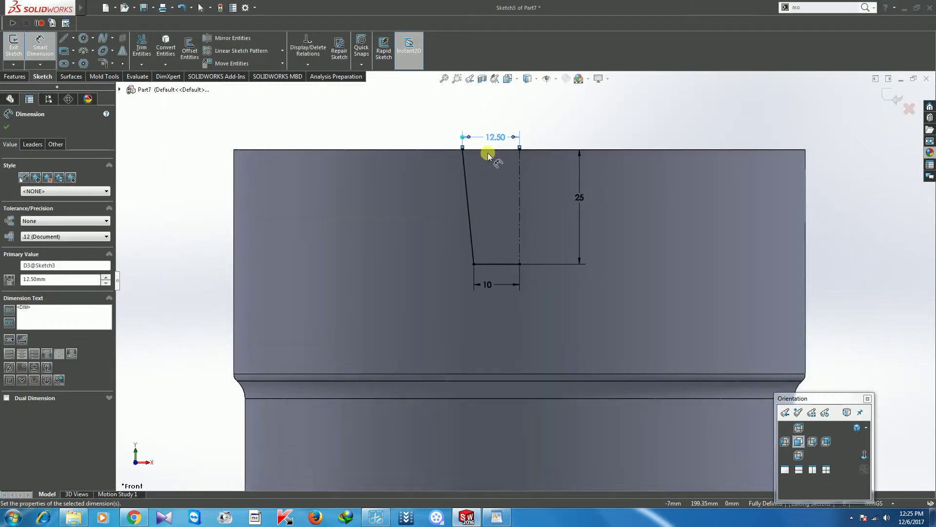
pyautogui.click(7, 127)
pyautogui.click(214, 37)
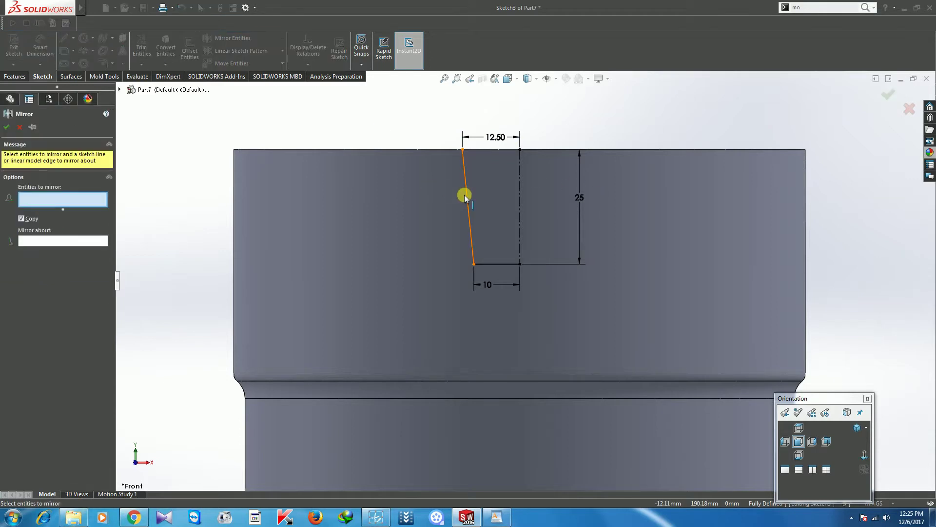
# Round the profile's bottom-left corner with a 2 mm sketch fillet
pyautogui.click(20, 127)
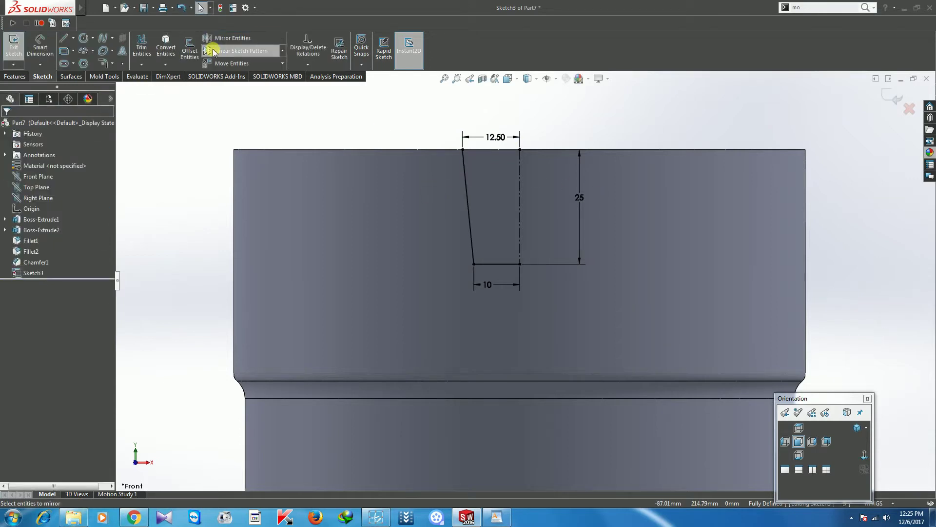
pyautogui.click(103, 63)
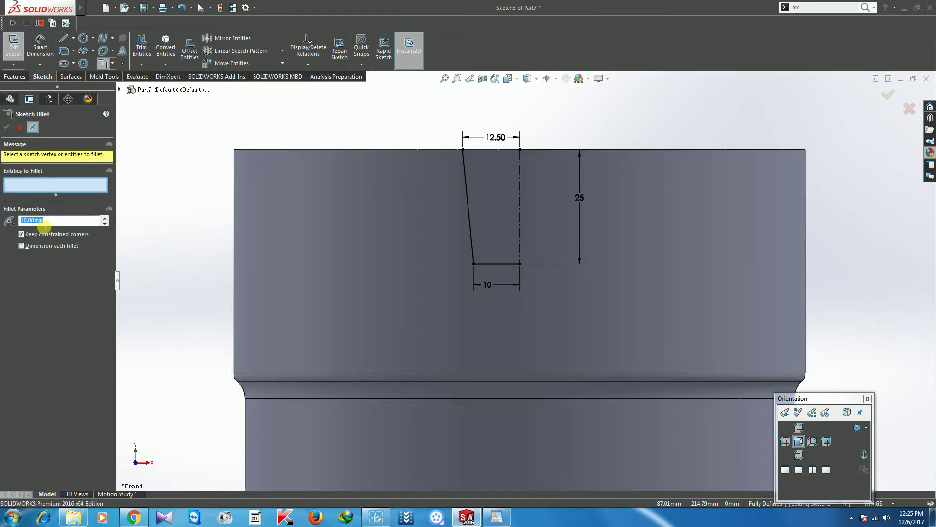
pyautogui.write('2')
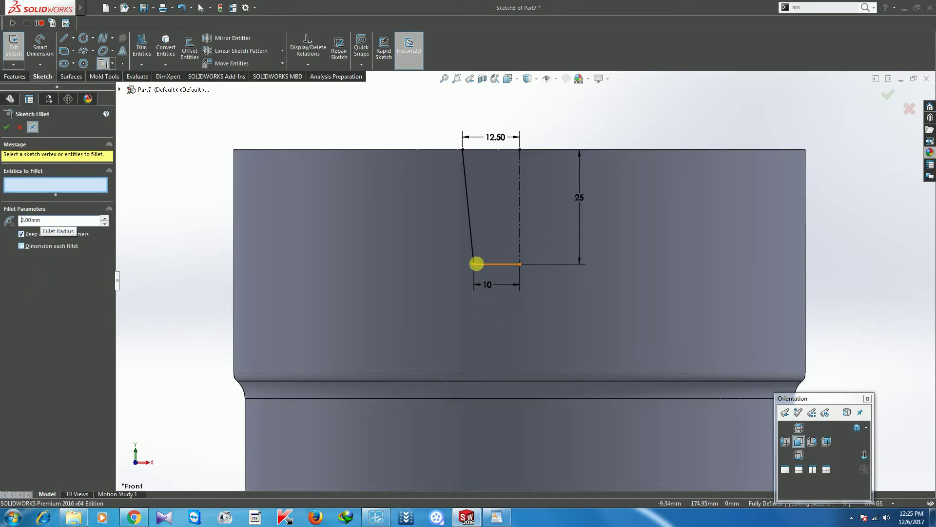
pyautogui.click(474, 264)
pyautogui.click(7, 127)
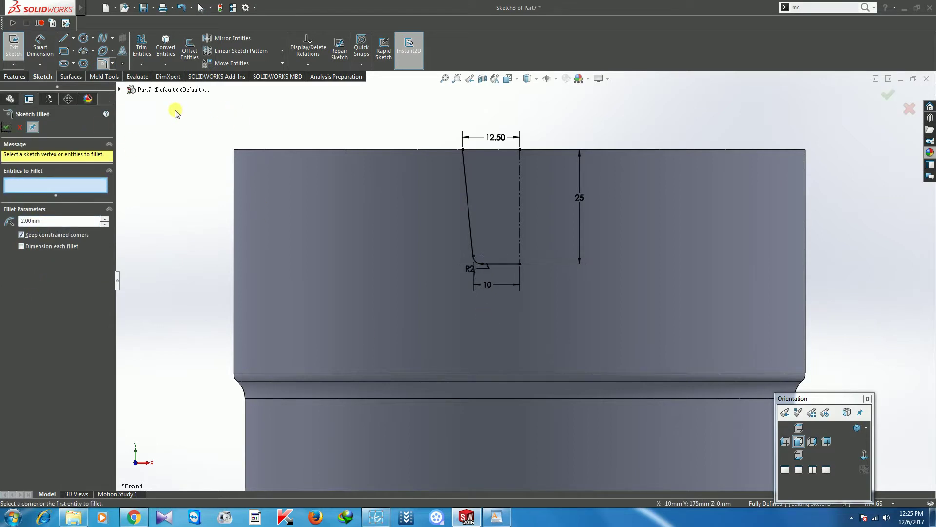
pyautogui.click(7, 128)
# Mirror the sloped line, fillet and horizontal line about the vertical centerline
pyautogui.click(259, 44)
pyautogui.moveTo(421, 124); pyautogui.dragTo(513, 292)
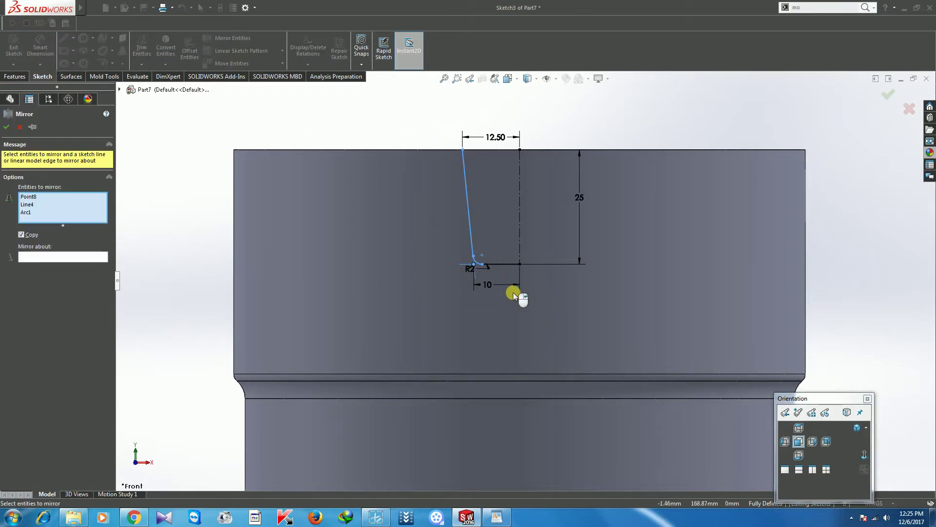
pyautogui.click(500, 264)
pyautogui.click(67, 263)
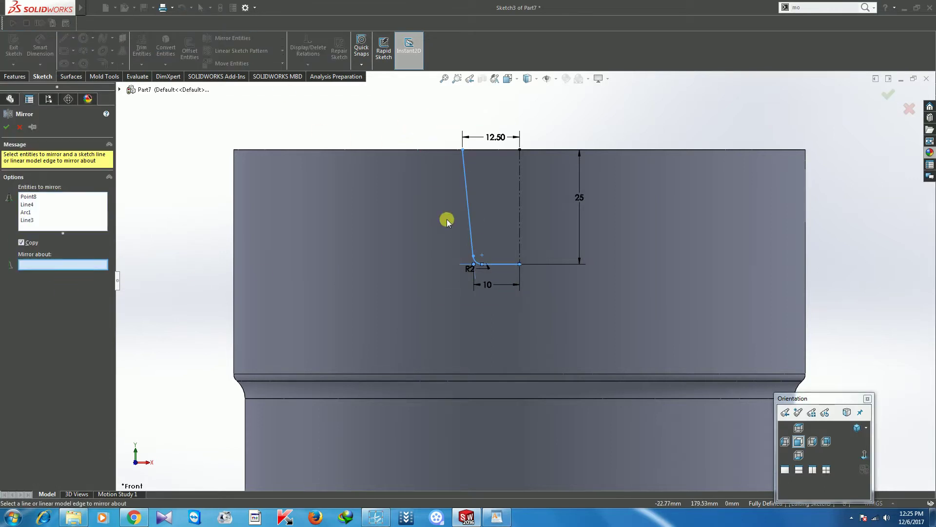
pyautogui.click(520, 198)
pyautogui.click(7, 130)
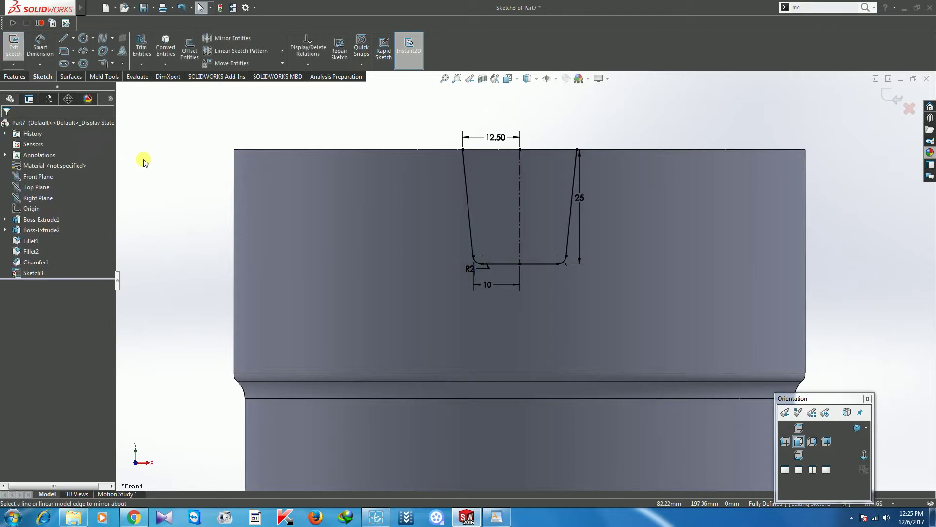
pyautogui.click(15, 77)
pyautogui.click(393, 63)
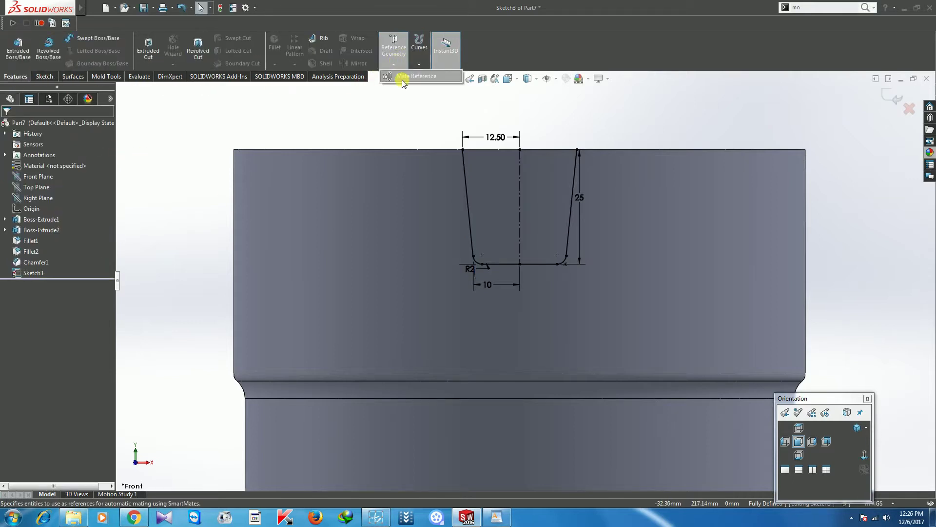
# Project the spout sketch onto the jar's front face as a Split Line
pyautogui.click(419, 64)
pyautogui.click(420, 76)
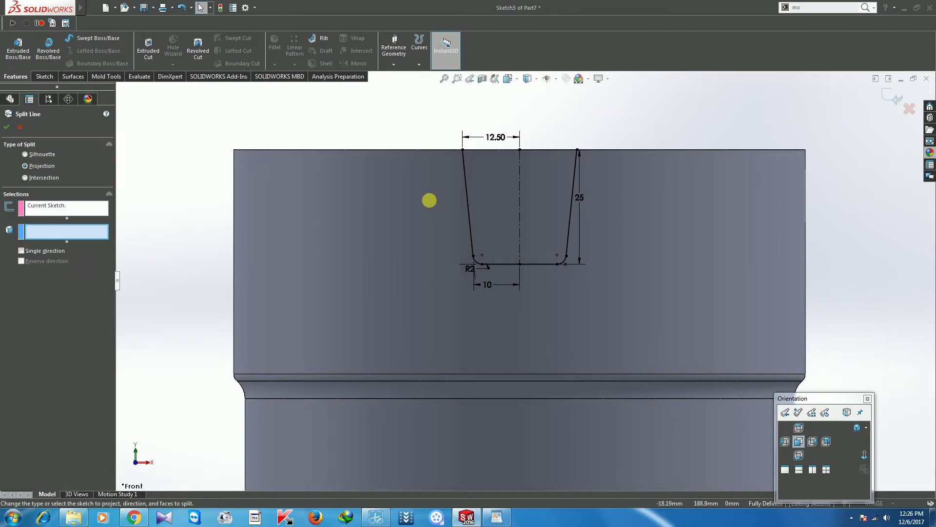
pyautogui.click(437, 200)
pyautogui.click(6, 127)
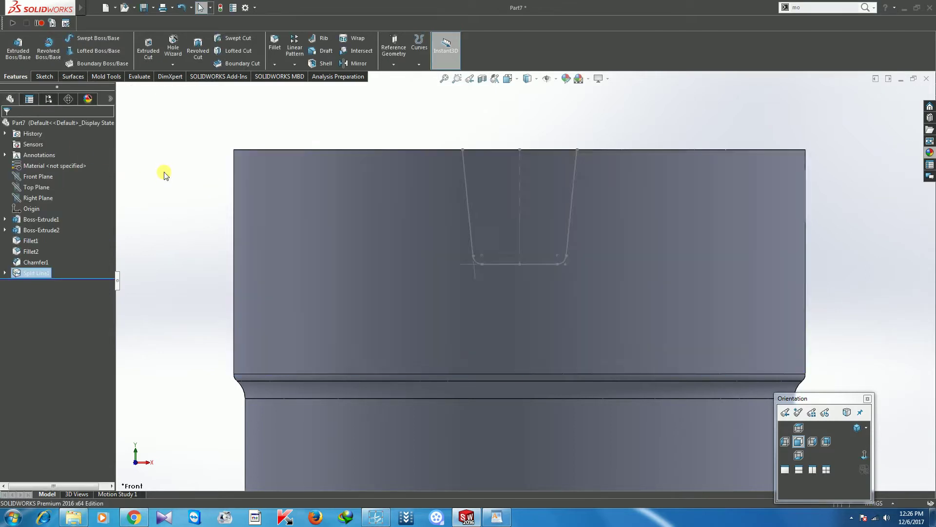
pyautogui.press('z')
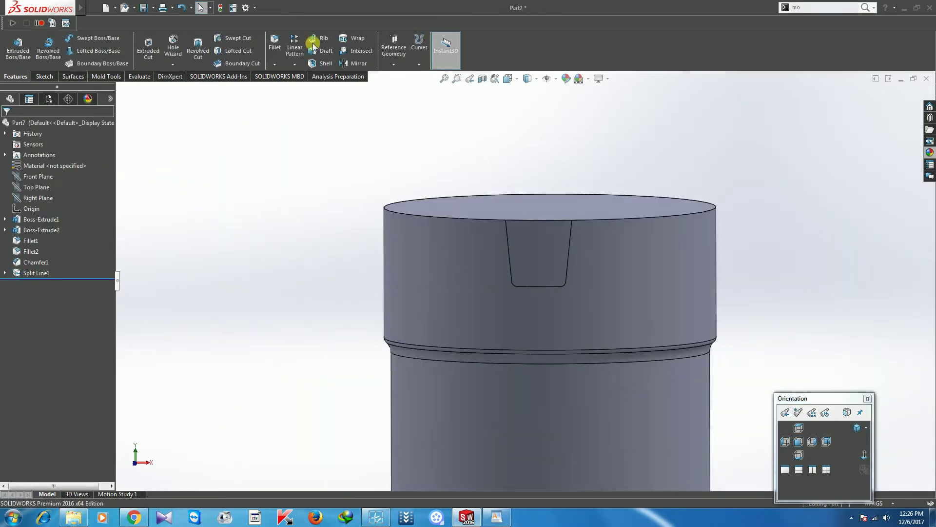
# Create reference Plane1 offset 100 mm from the jar's top face
pyautogui.click(382, 53)
pyautogui.click(402, 77)
pyautogui.click(460, 208)
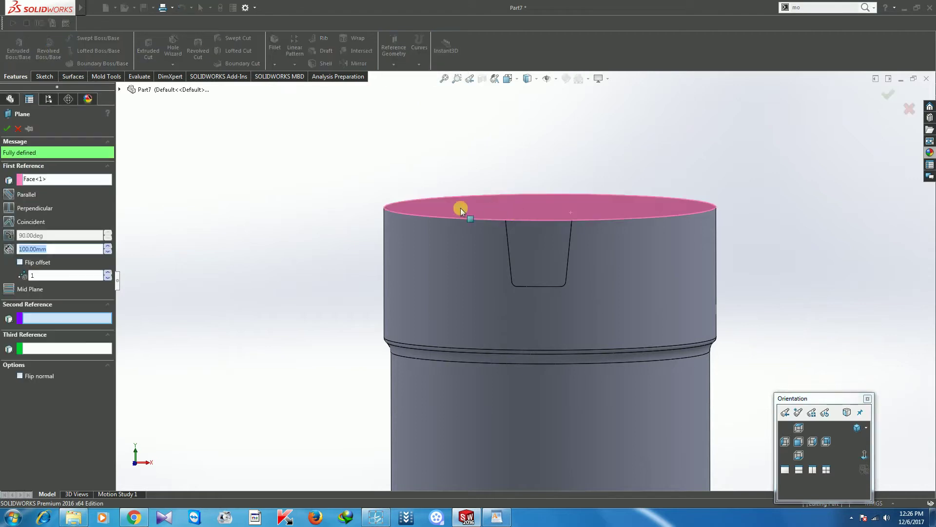
pyautogui.press('z')
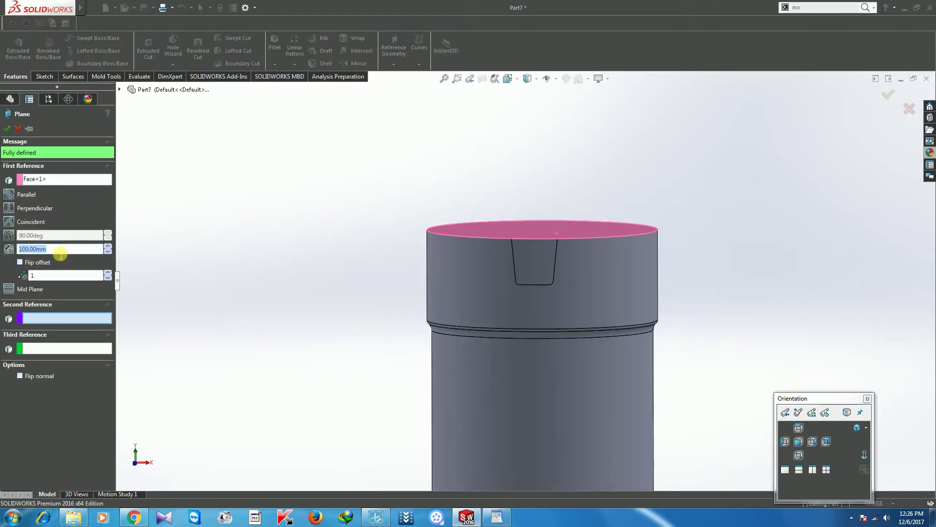
pyautogui.press('Return')
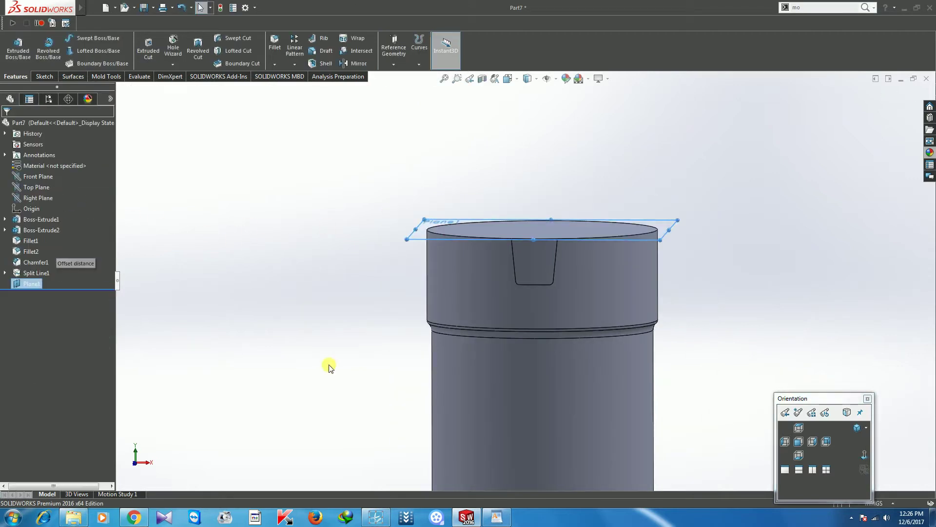
pyautogui.scroll(-4, 518, 209)
pyautogui.click(248, 335)
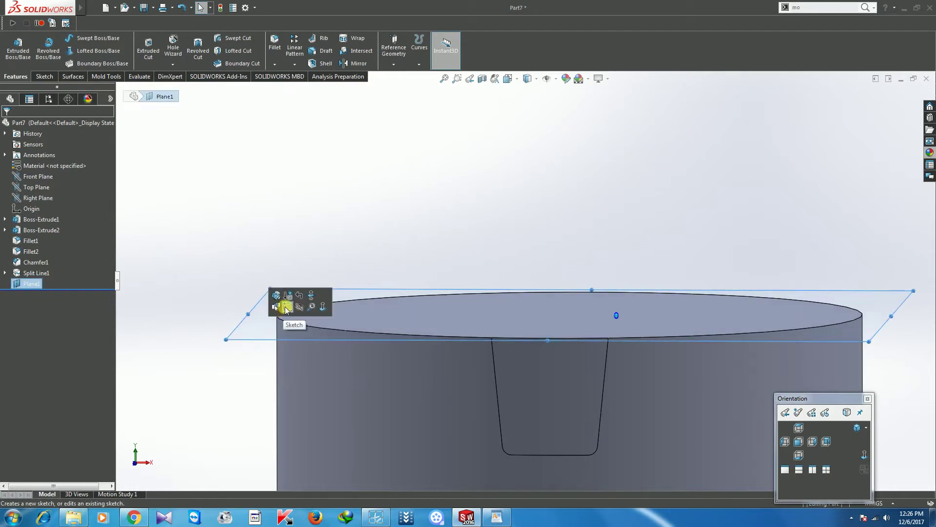
# Start a new sketch on Plane1, viewed face-on
pyautogui.click(284, 305)
pyautogui.click(862, 457)
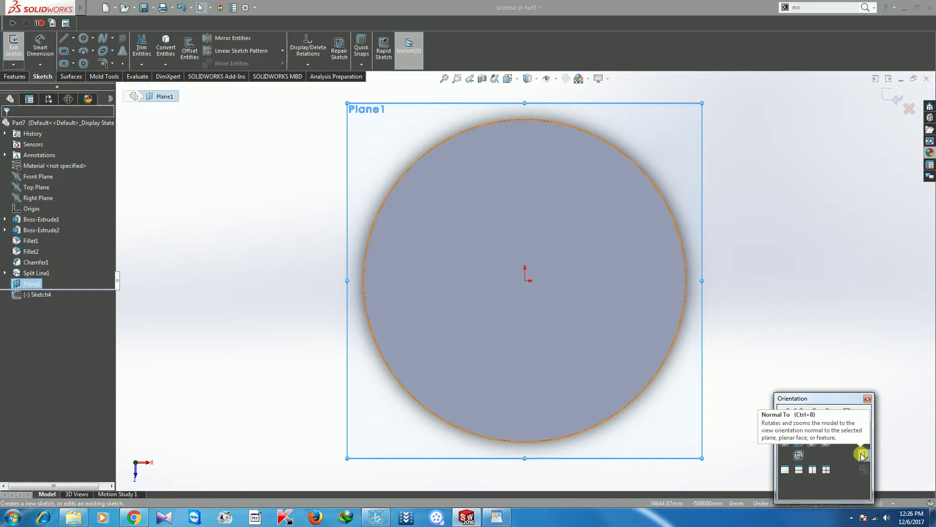
pyautogui.scroll(-2, 528, 407)
pyautogui.scroll(-2, 507, 380)
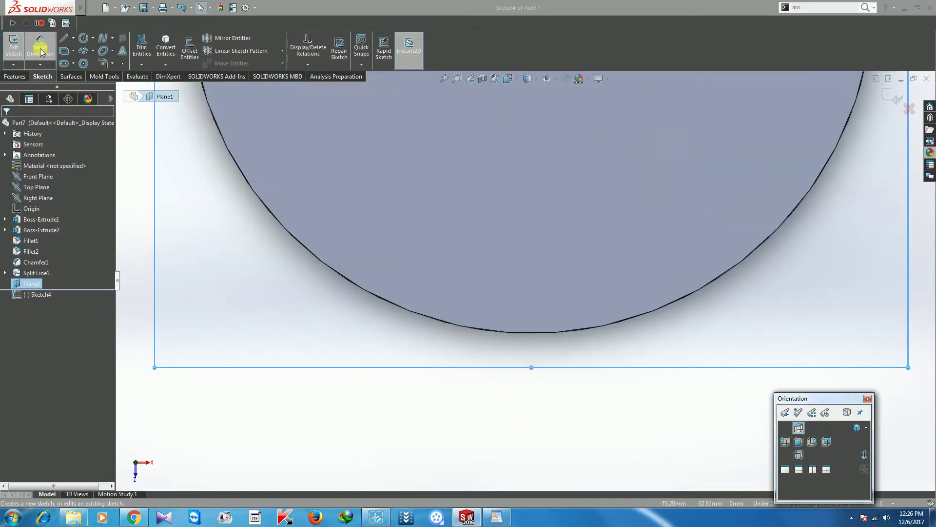
# Draw a 22 mm vertical line down from the circle's bottom point
pyautogui.click(73, 39)
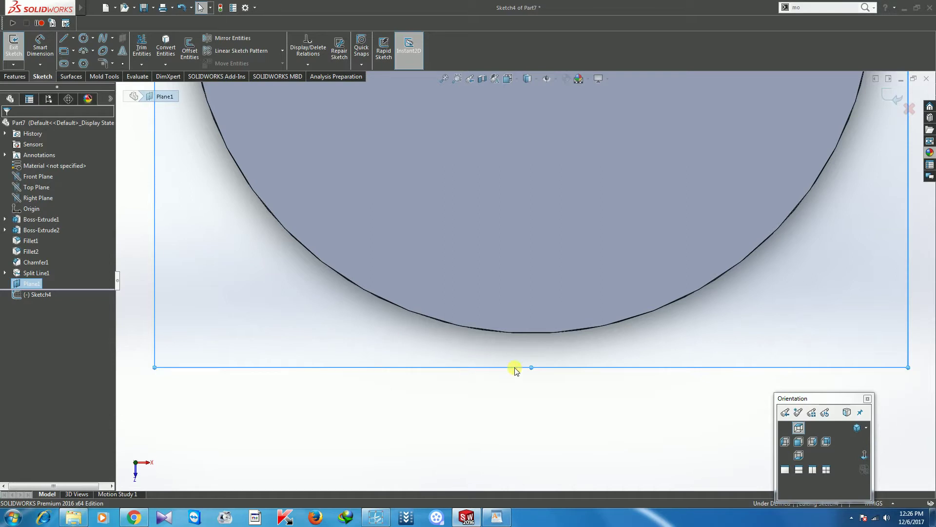
pyautogui.click(531, 334)
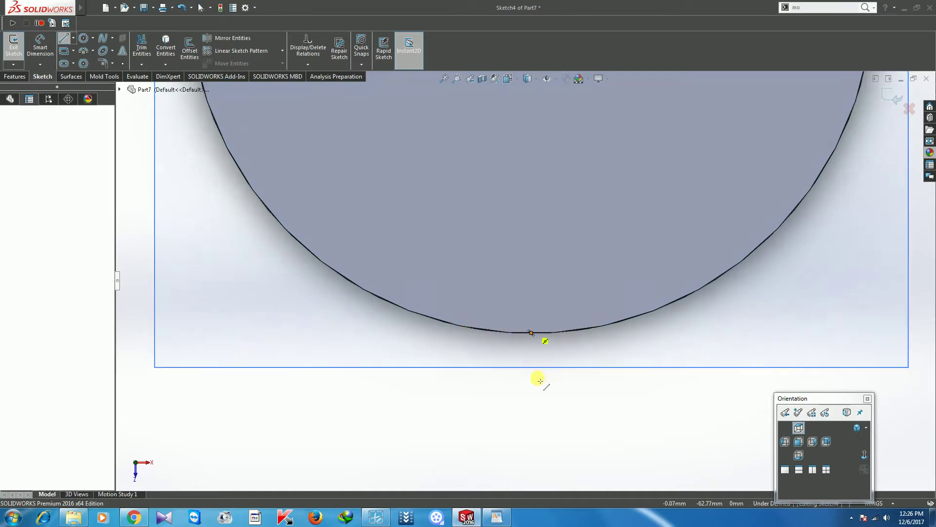
pyautogui.click(536, 417)
pyautogui.rightClick(538, 387)
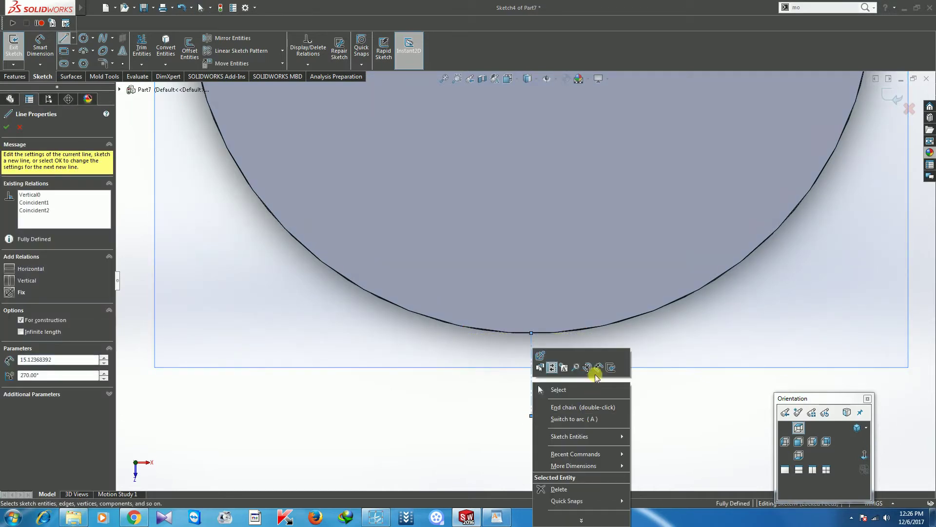
pyautogui.click(551, 399)
pyautogui.press('Escape')
pyautogui.click(532, 396)
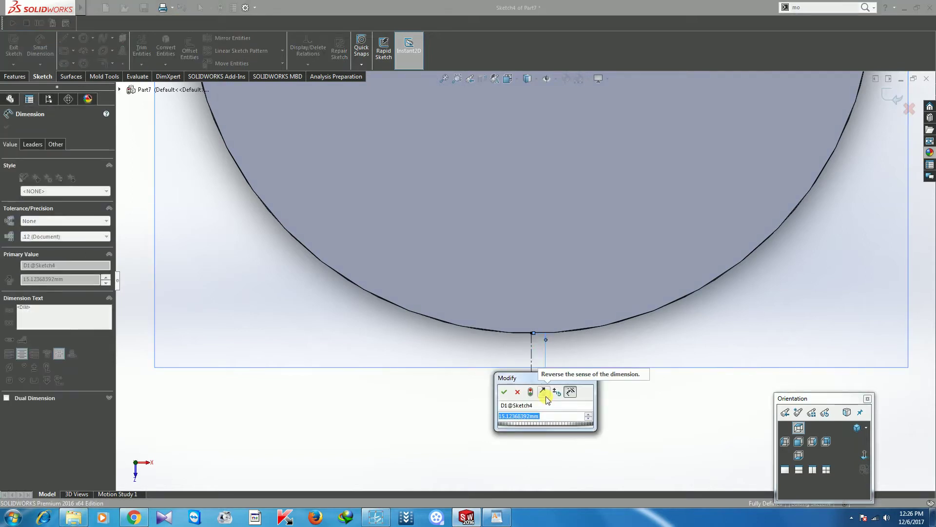
pyautogui.write('22')
pyautogui.press('Return')
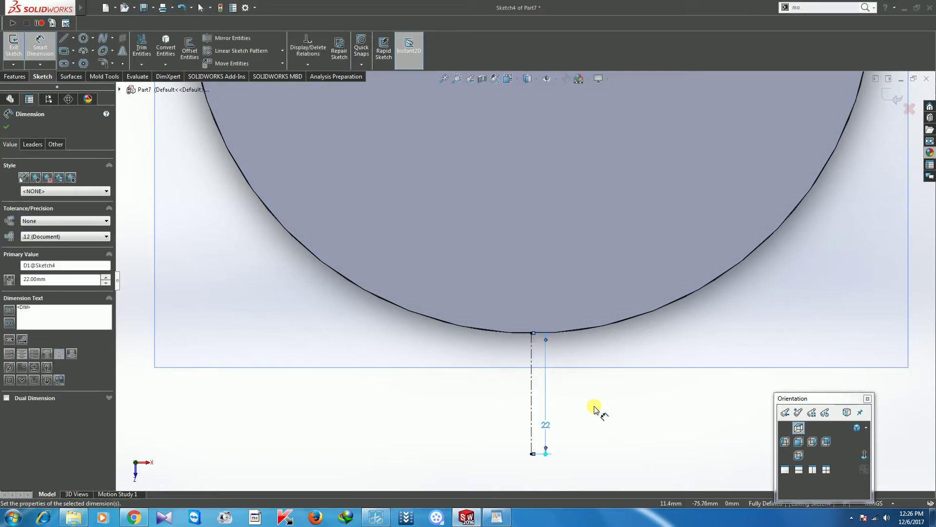
# Add a 10 mm horizontal line from the vertical line's lower end
pyautogui.press('l')
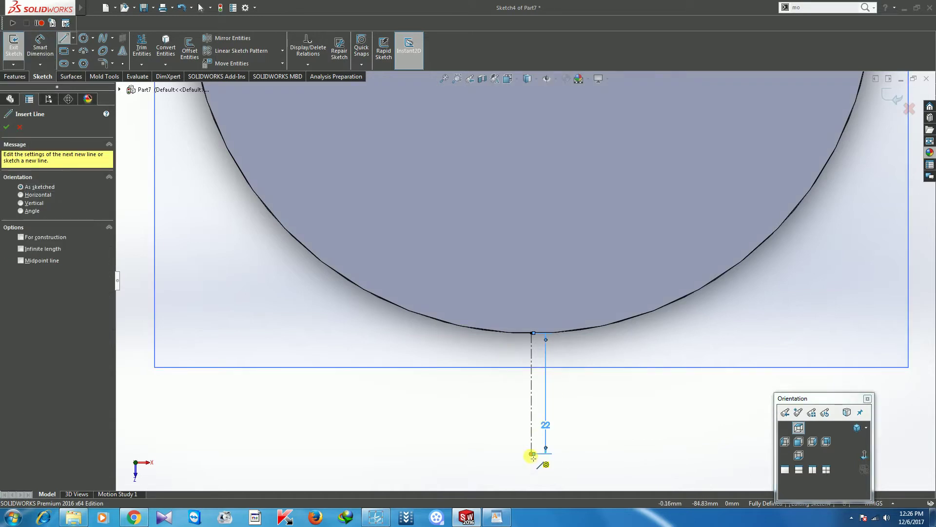
pyautogui.click(532, 454)
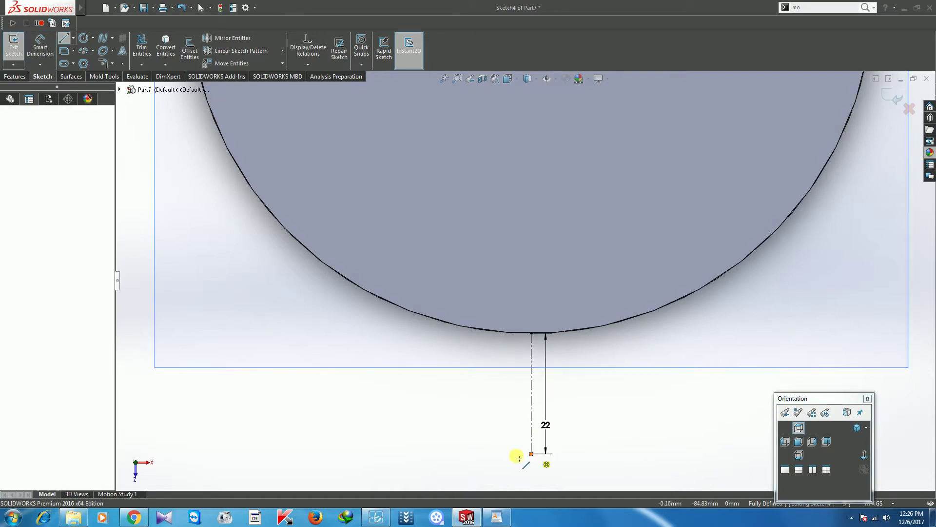
pyautogui.rightClick(490, 457)
pyautogui.click(554, 357)
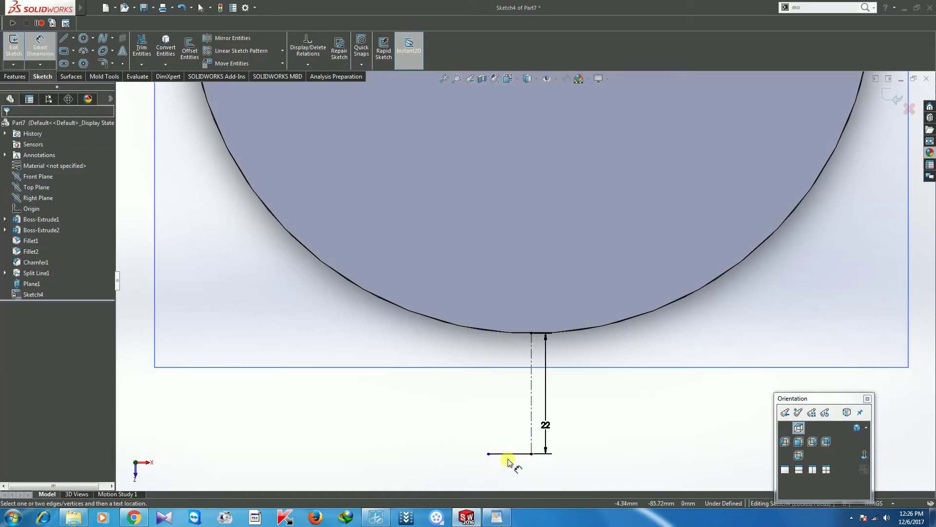
pyautogui.click(498, 457)
pyautogui.click(499, 435)
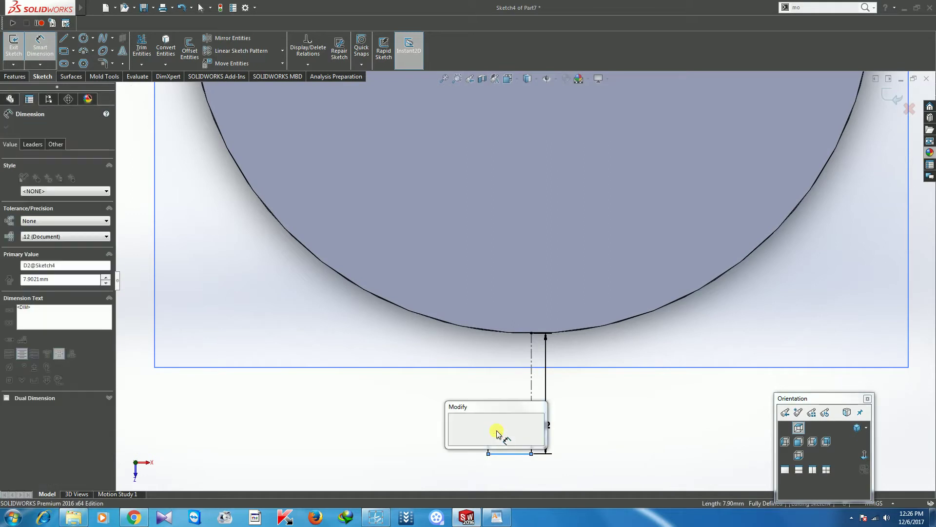
pyautogui.press('Return')
# Draw a slanted line from the horizontal line's left end to the circle edge
pyautogui.moveTo(484, 428); pyautogui.dragTo(468, 390, button='right')
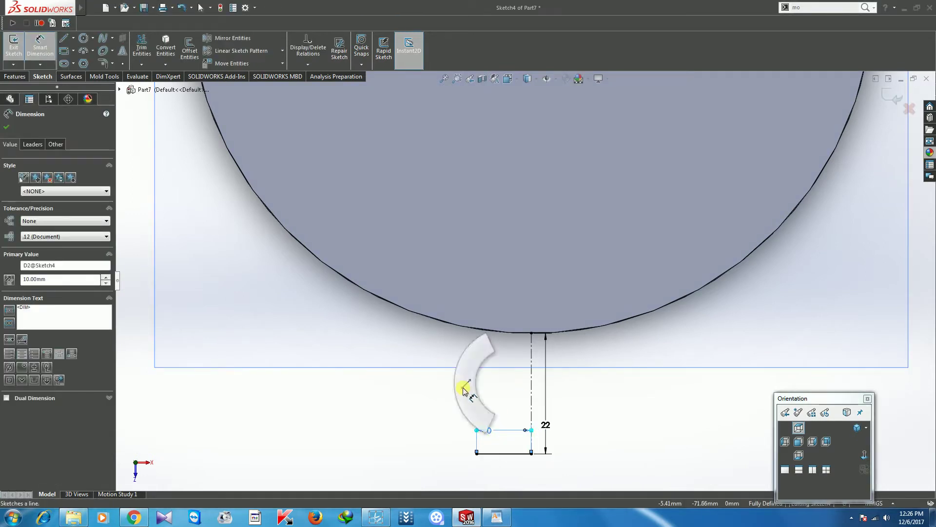
pyautogui.click(476, 453)
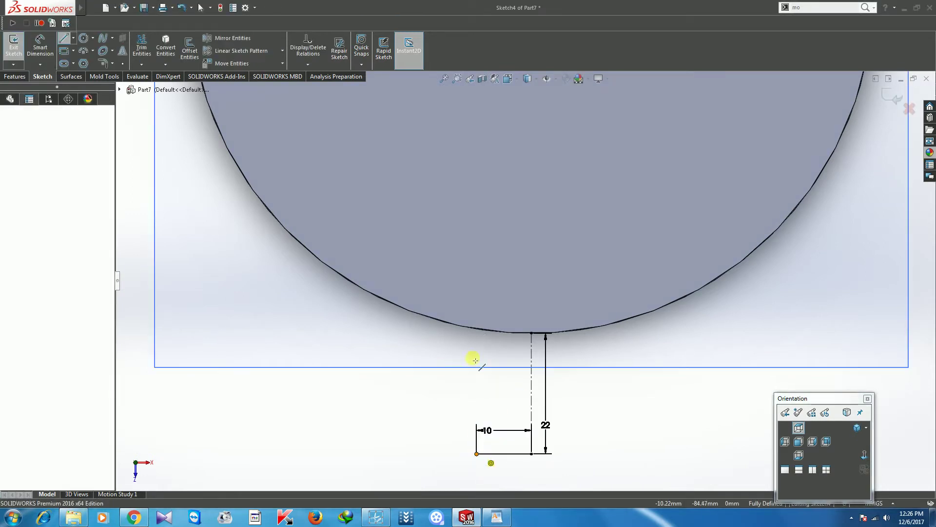
pyautogui.click(463, 326)
pyautogui.rightClick(481, 334)
pyautogui.click(487, 351)
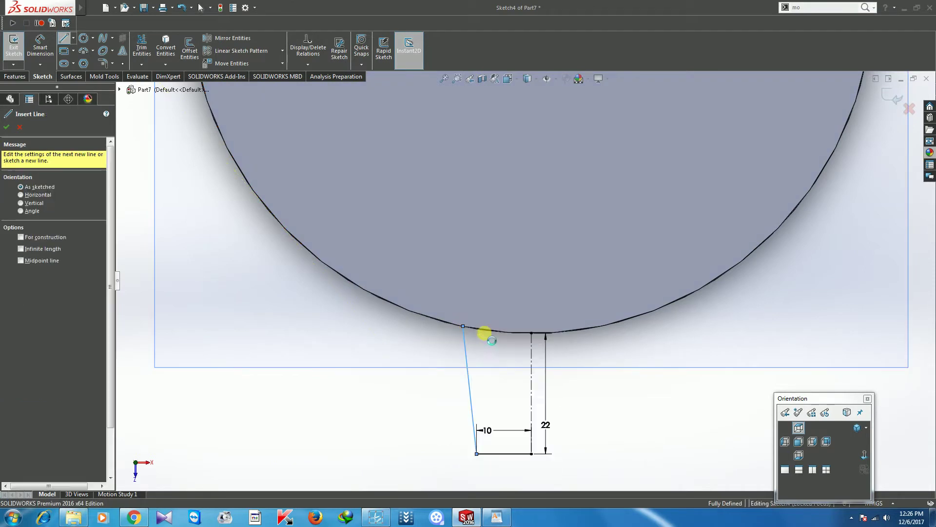
pyautogui.press('Escape')
pyautogui.press('f')
# Round the bottom-left corner with a 2 mm sketch fillet
pyautogui.click(103, 63)
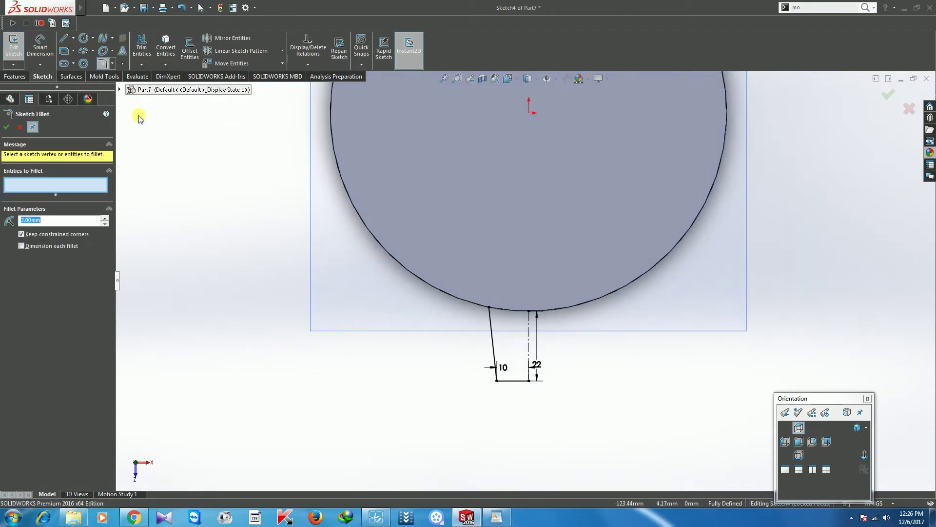
pyautogui.scroll(-3, 486, 406)
pyautogui.click(512, 341)
pyautogui.click(4, 128)
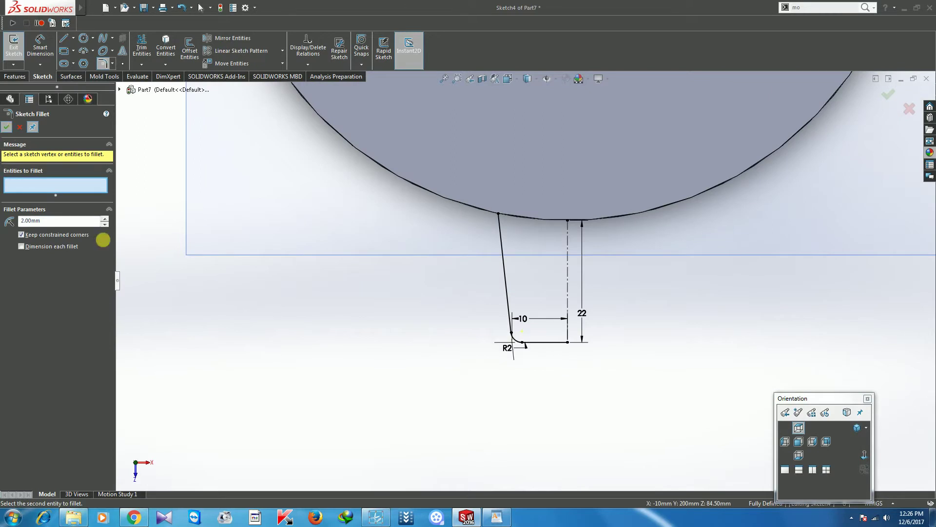
pyautogui.click(9, 128)
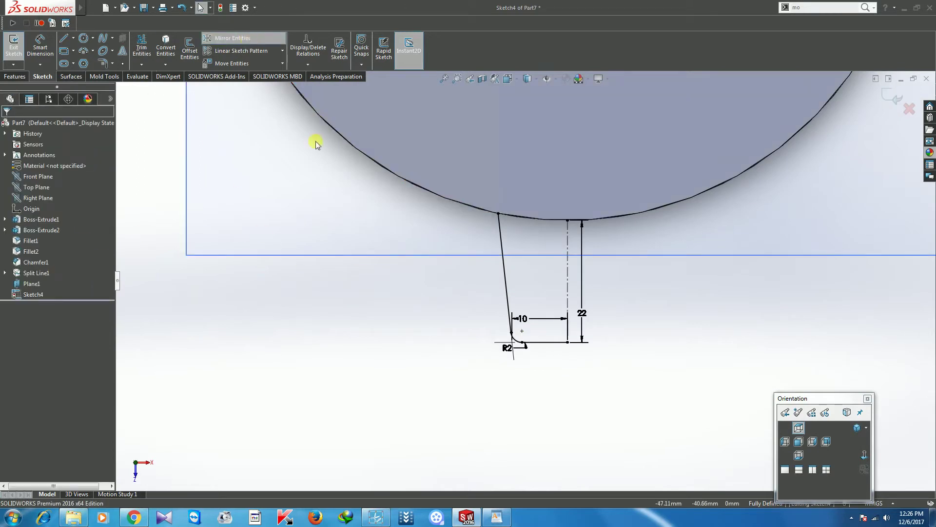
# Mirror the fillet and lines about the vertical centerline and exit Sketch4
pyautogui.moveTo(402, 215); pyautogui.dragTo(559, 351)
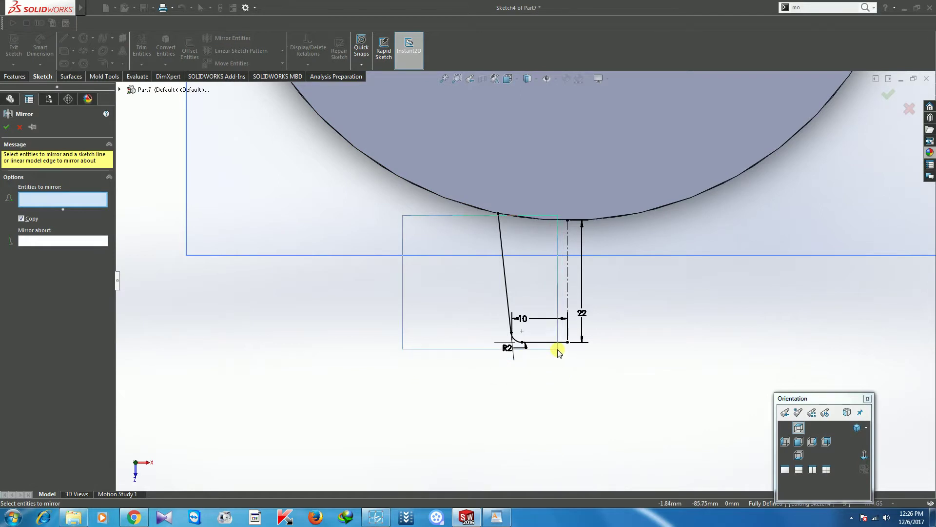
pyautogui.moveTo(559, 349); pyautogui.dragTo(561, 350)
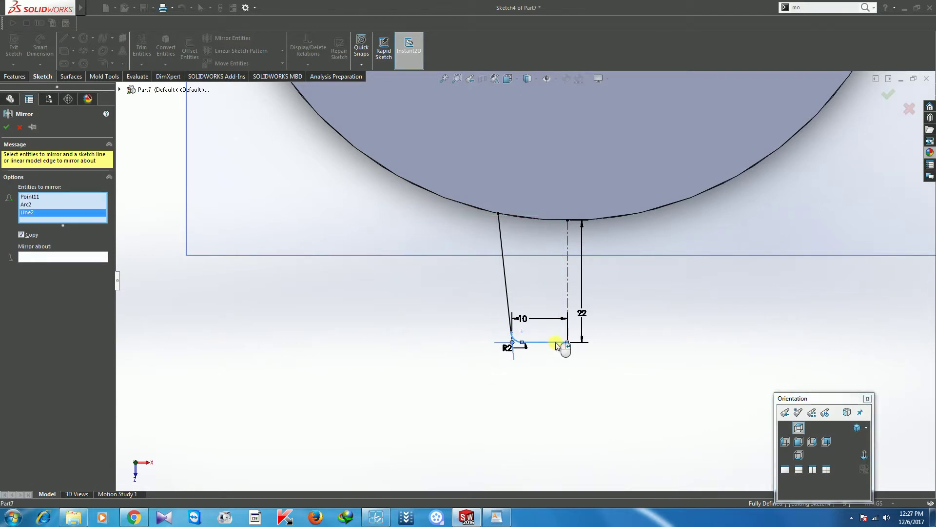
pyautogui.click(507, 296)
pyautogui.click(41, 265)
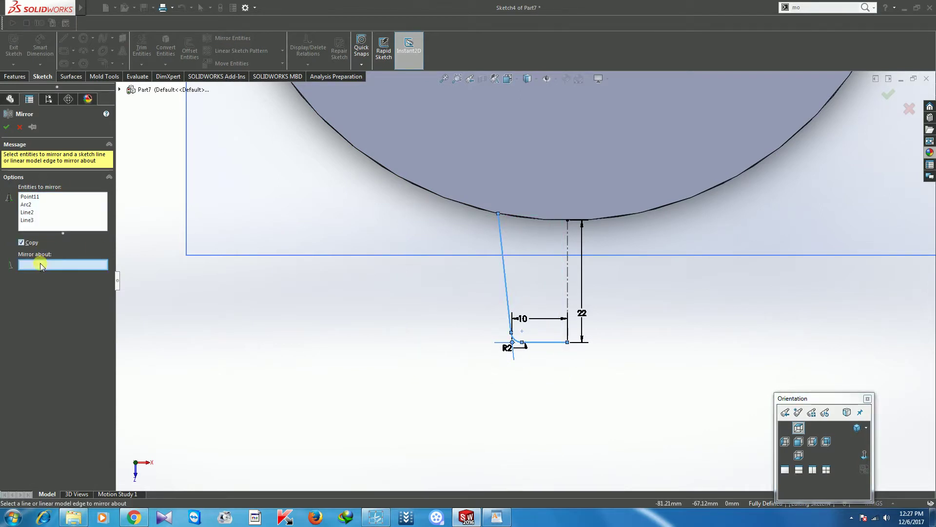
pyautogui.click(567, 292)
pyautogui.click(6, 127)
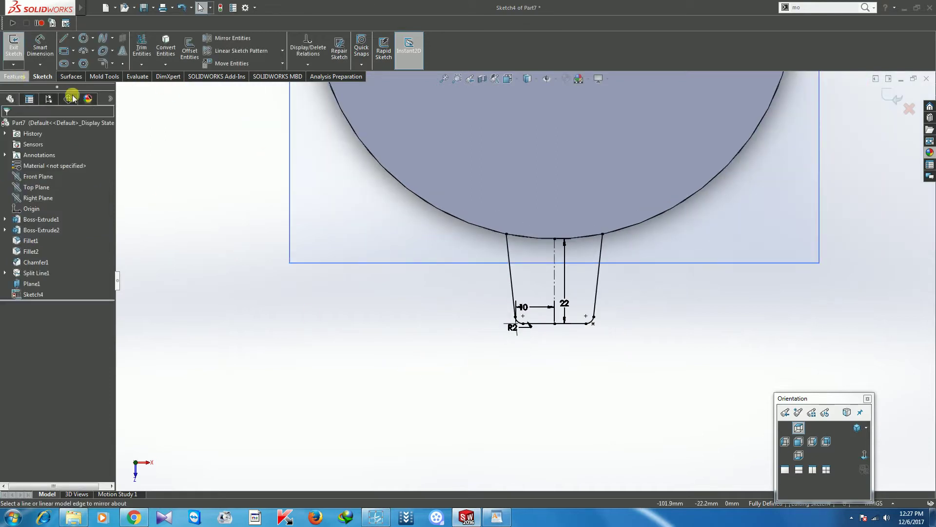
pyautogui.click(895, 97)
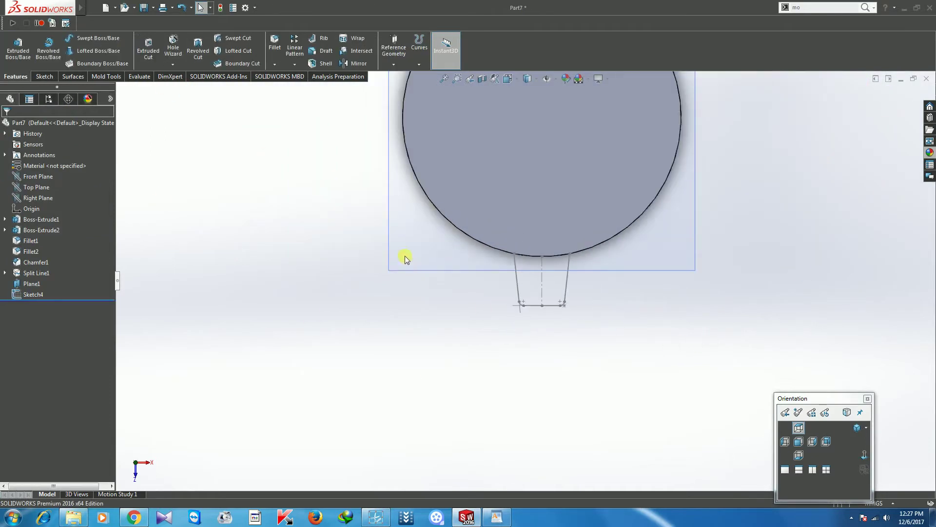
pyautogui.rightClick(411, 239)
# Hide Plane1 and start a sketch on the Right Plane in the Left view
pyautogui.click(443, 229)
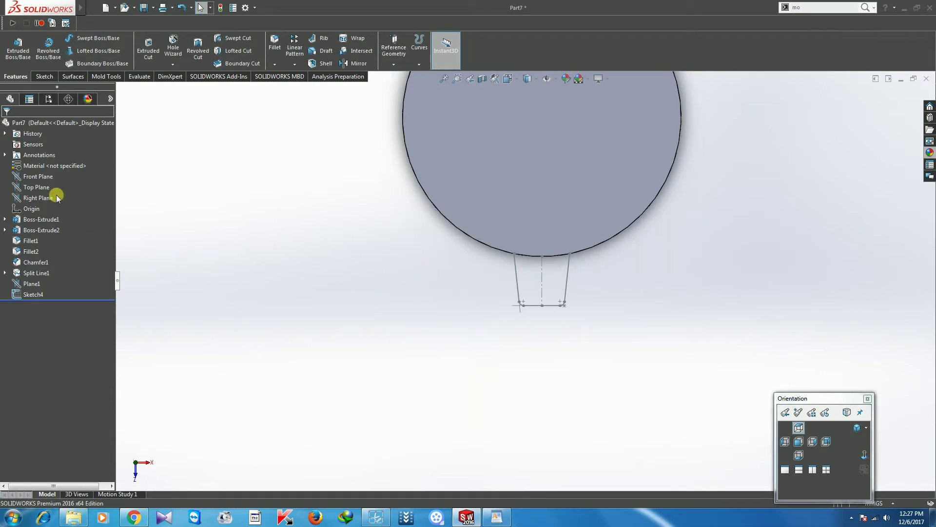
pyautogui.click(30, 196)
pyautogui.click(37, 185)
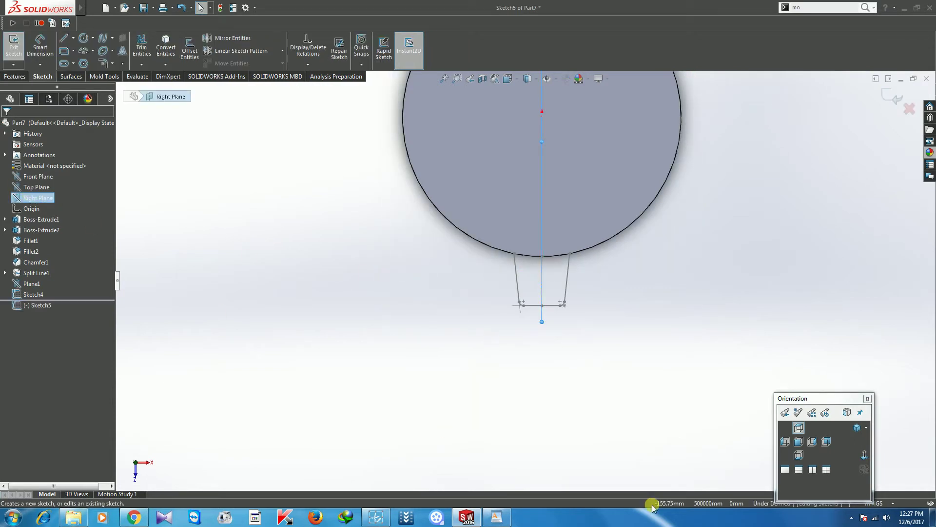
pyautogui.click(861, 456)
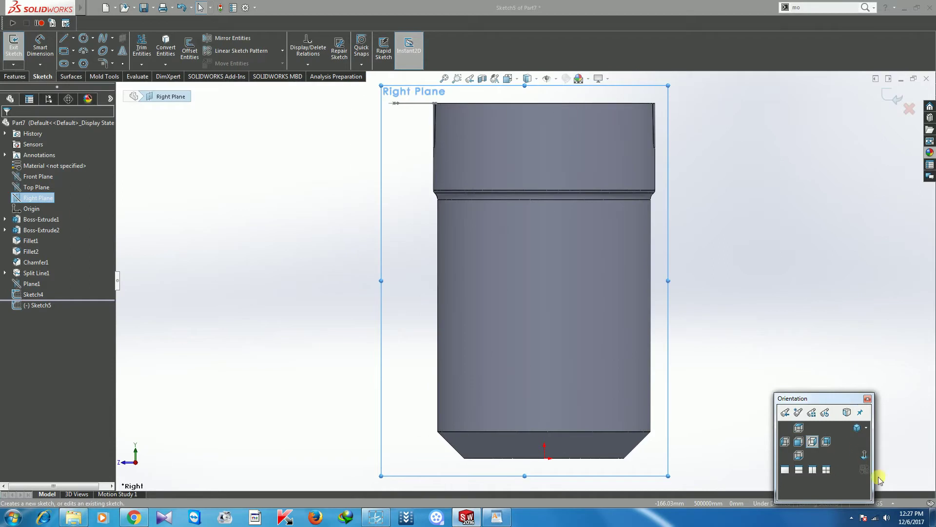
pyautogui.click(864, 455)
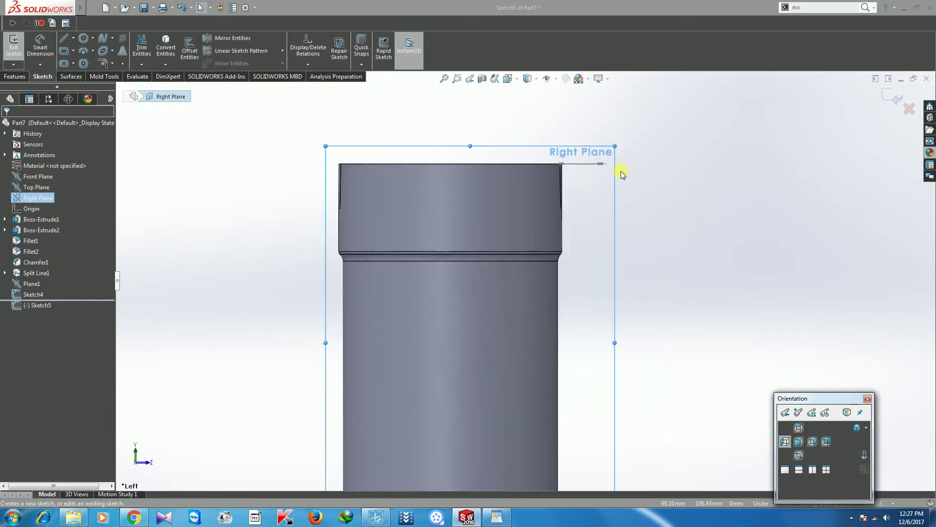
# Draw a short line beside the jar
pyautogui.click(66, 43)
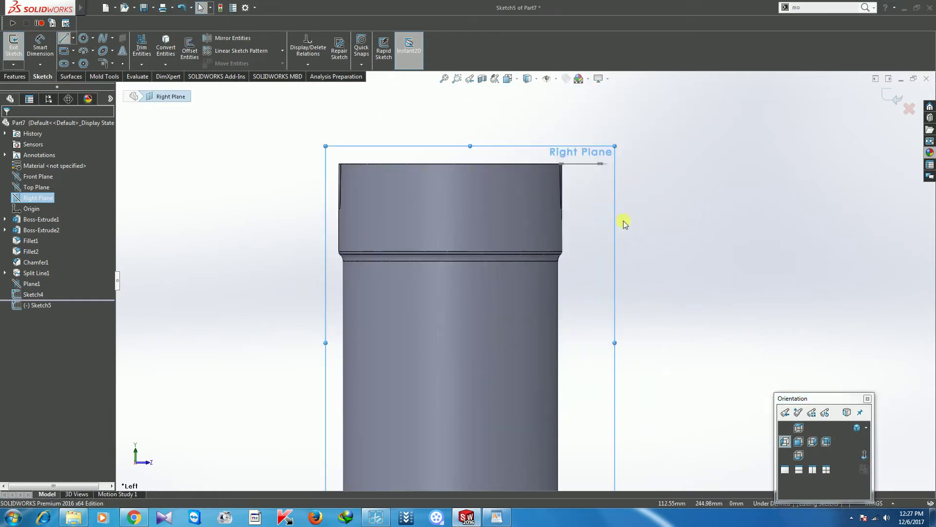
pyautogui.scroll(-1, 623, 200)
pyautogui.click(579, 203)
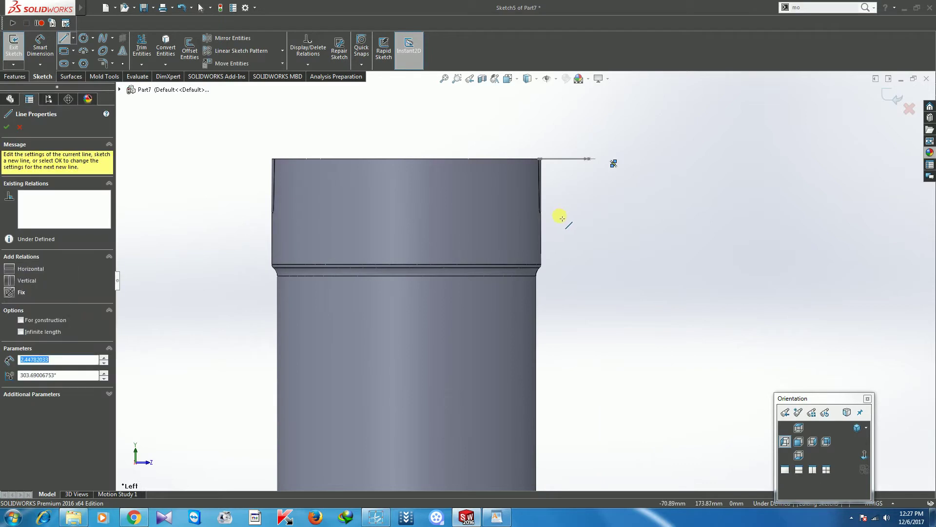
pyautogui.rightClick(618, 197)
pyautogui.click(633, 203)
pyautogui.scroll(-3, 616, 133)
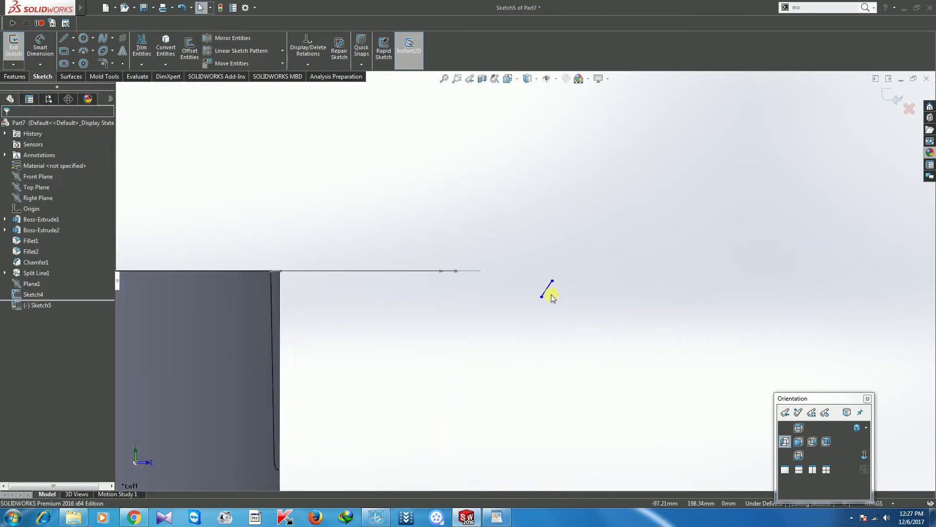
# Make the line's ends coincident with the split-line bottom vertex and Sketch4's tip, then exit
pyautogui.click(544, 299)
pyautogui.moveTo(472, 349)
pyautogui.mouseDown(button='middle')
pyautogui.moveTo(428, 359)
pyautogui.moveTo(278, 433)
pyautogui.mouseUp(button='middle')
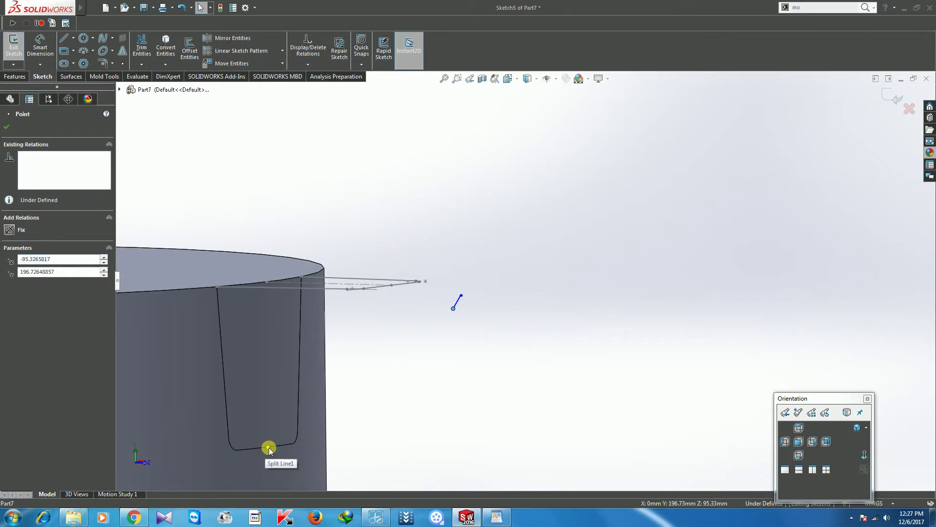
pyautogui.keyDown('ctrl'); pyautogui.click(269, 449); pyautogui.keyUp('ctrl')
pyautogui.click(319, 406)
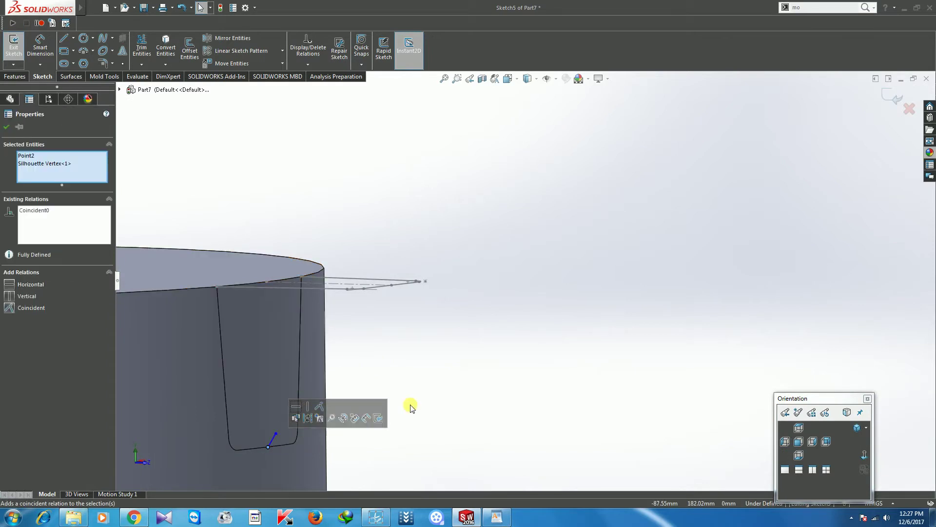
pyautogui.click(393, 288)
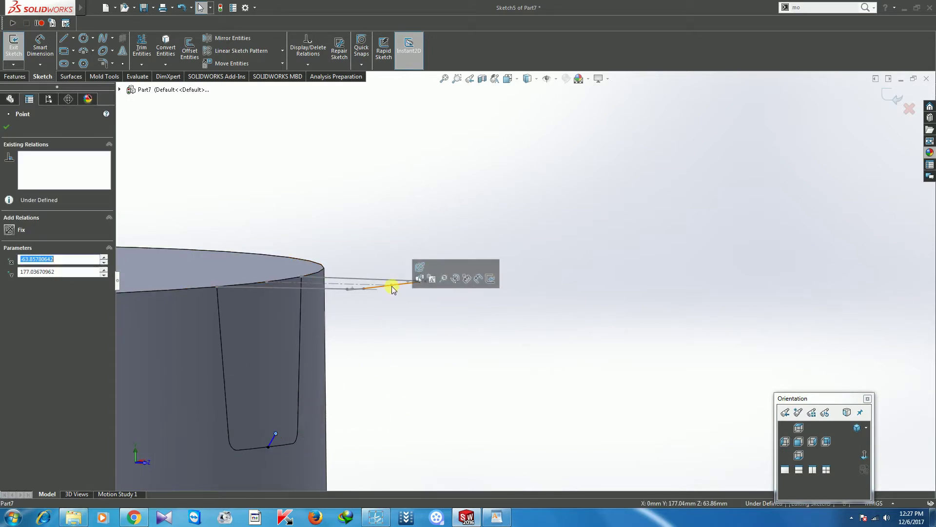
pyautogui.moveTo(393, 292); pyautogui.dragTo(390, 333, button='middle')
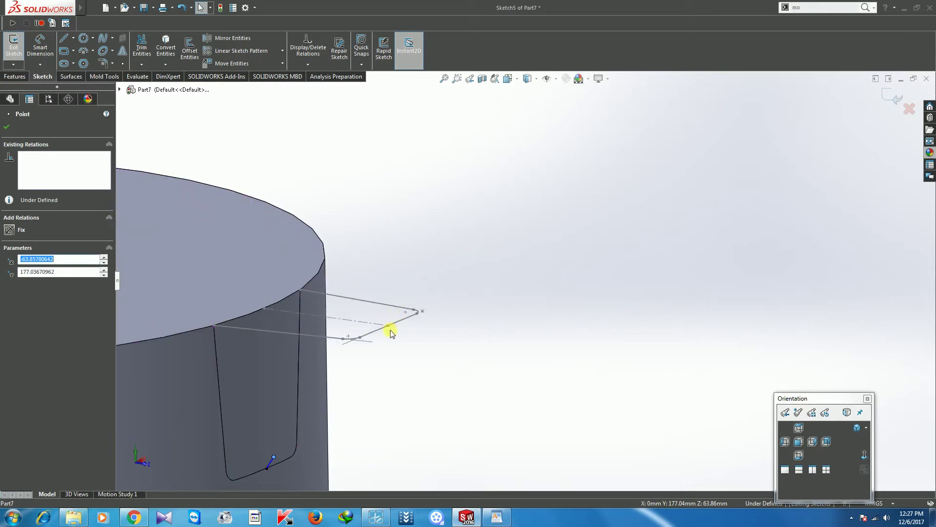
pyautogui.keyDown('ctrl'); pyautogui.click(389, 325); pyautogui.keyUp('ctrl')
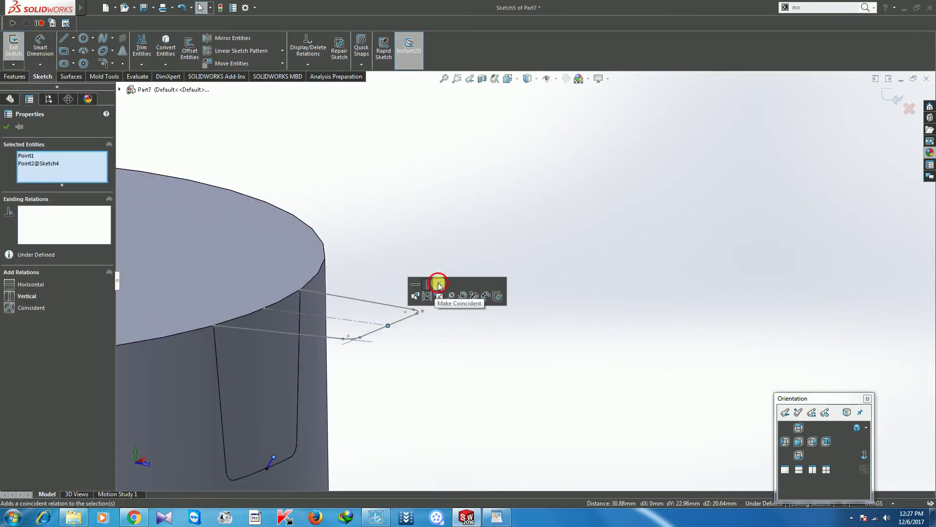
pyautogui.click(439, 285)
pyautogui.scroll(5, 462, 399)
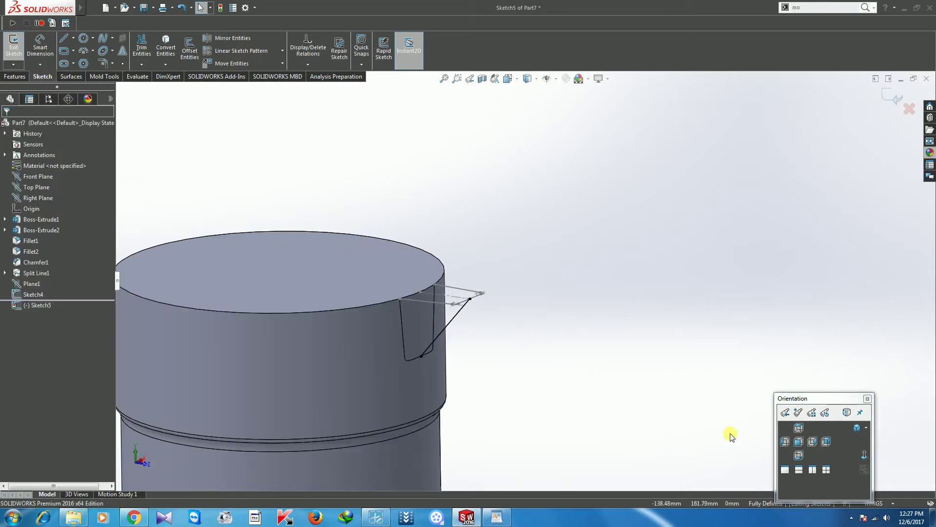
pyautogui.click(891, 95)
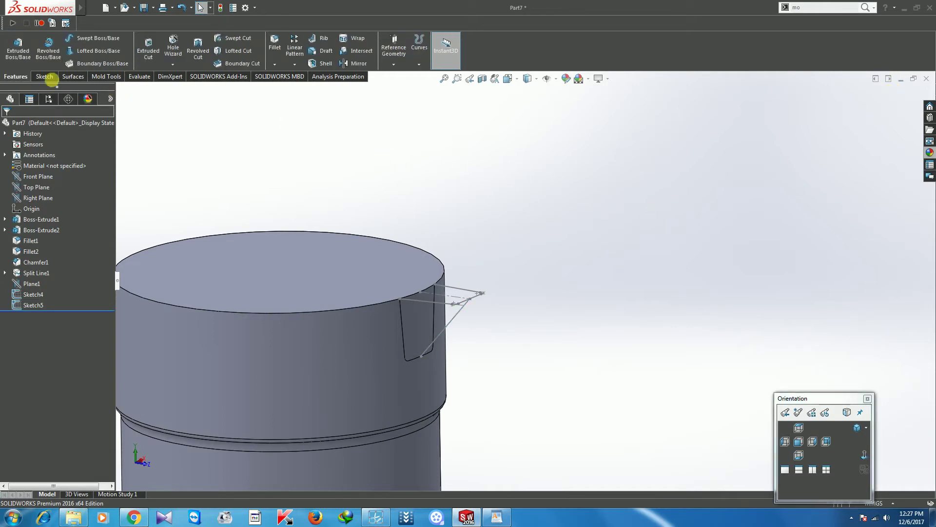
# Start a Lofted Surface using the split-line edge chain as the first profile
pyautogui.click(66, 76)
pyautogui.click(93, 48)
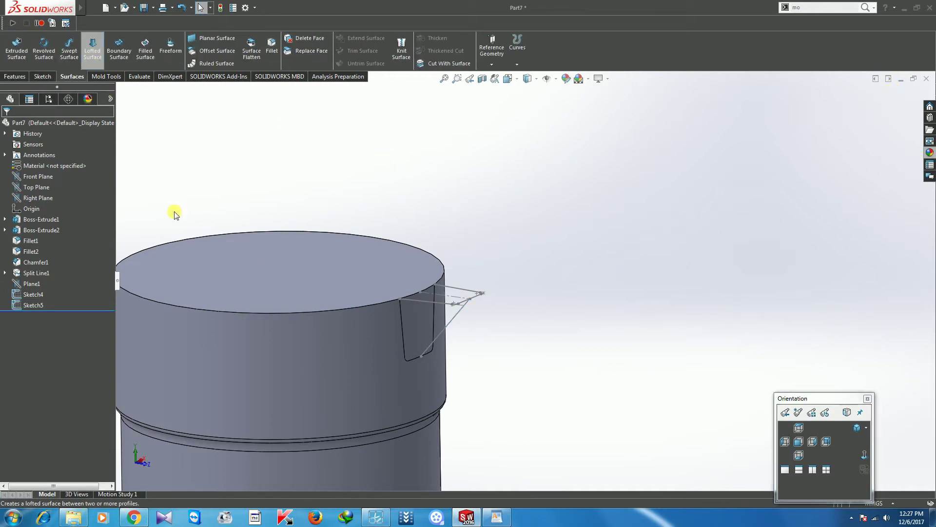
pyautogui.rightClick(402, 328)
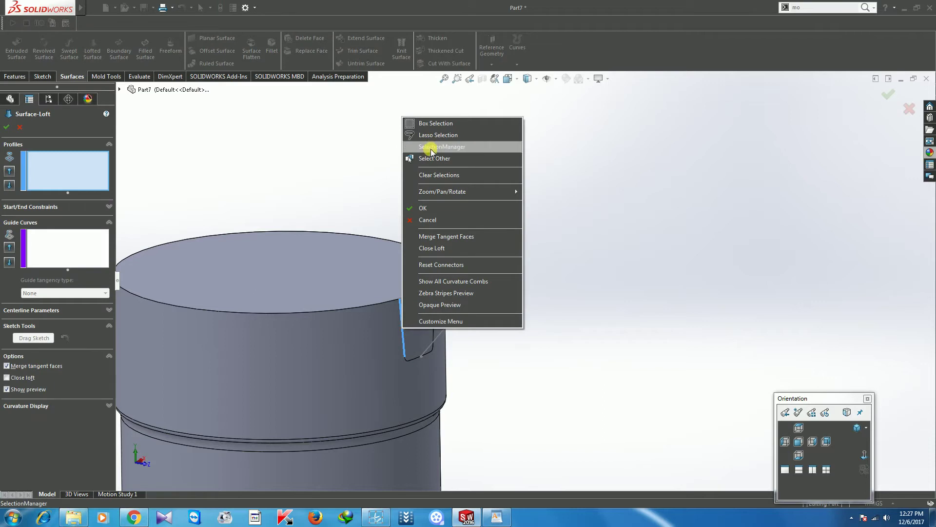
pyautogui.click(429, 152)
pyautogui.scroll(-5, 420, 350)
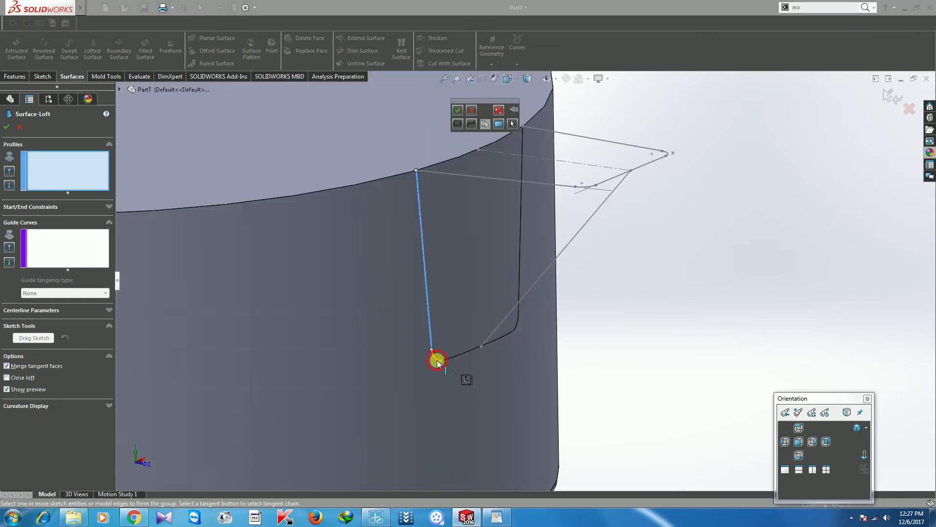
pyautogui.click(461, 374)
pyautogui.scroll(5, 463, 376)
pyautogui.click(458, 110)
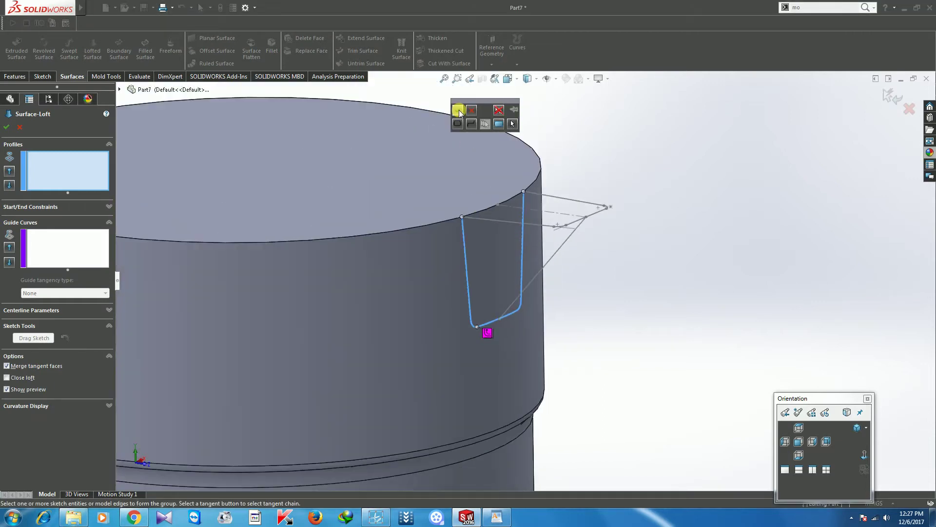
# Add Sketch4 as the second profile and Sketch5 as guide curve, then accept
pyautogui.click(496, 223)
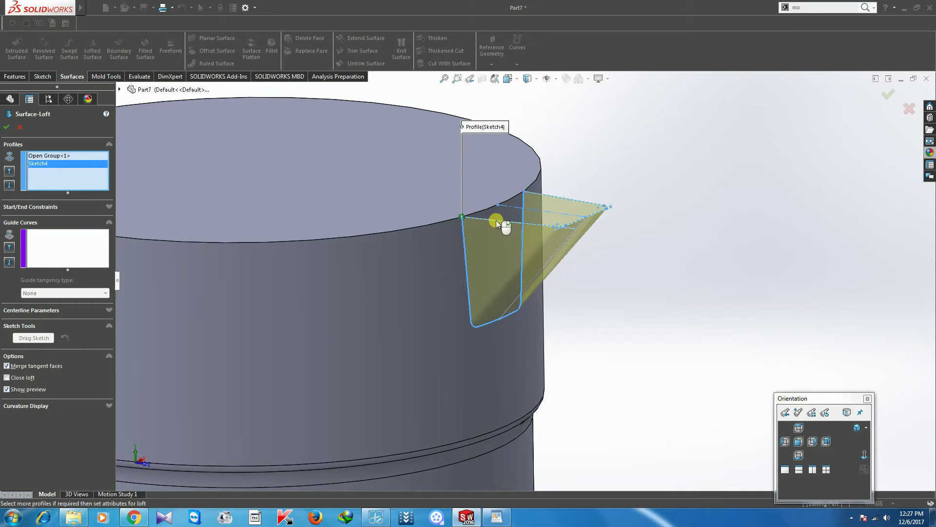
pyautogui.click(54, 258)
pyautogui.click(557, 252)
pyautogui.click(886, 93)
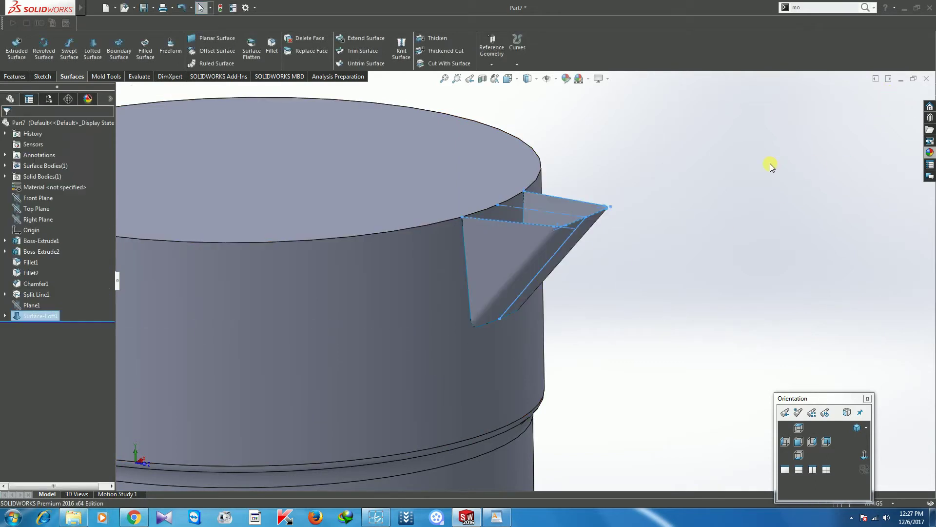
pyautogui.scroll(3, 590, 167)
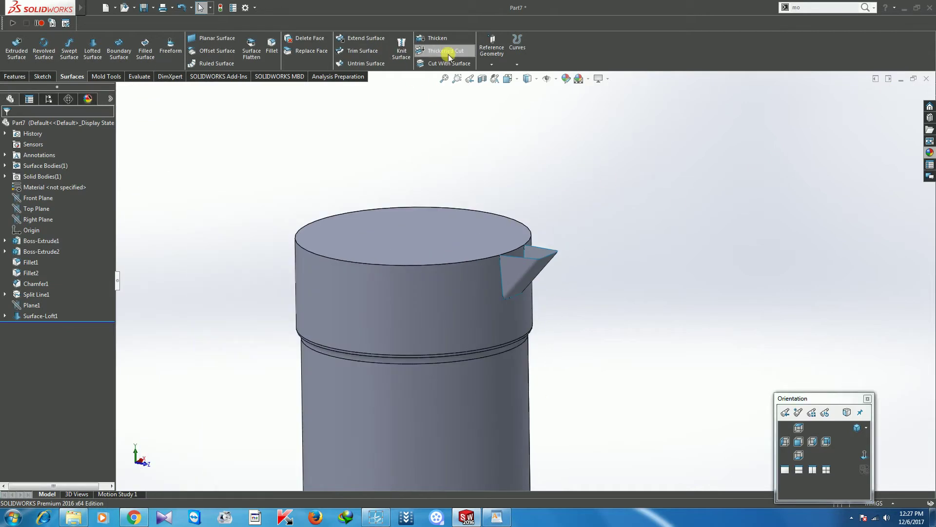
# Delete the jar's top face
pyautogui.click(305, 38)
pyautogui.click(369, 212)
pyautogui.click(8, 129)
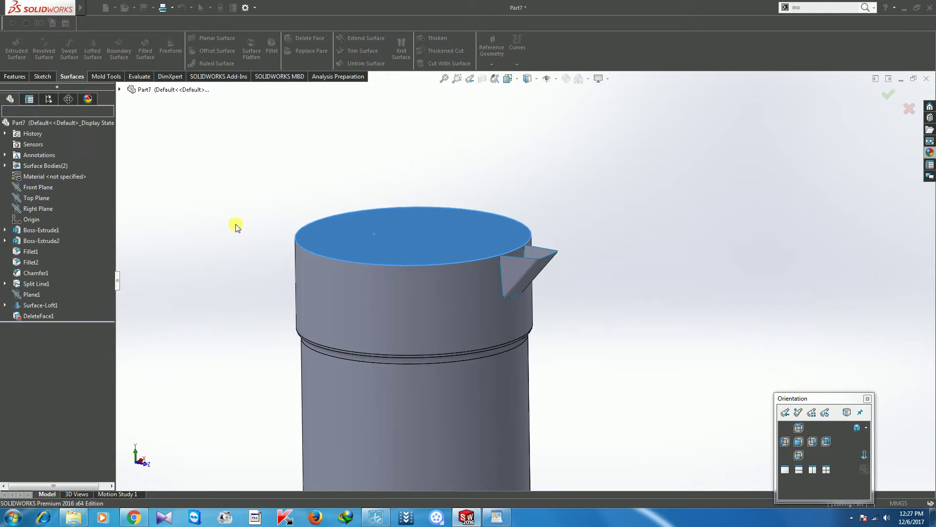
pyautogui.moveTo(442, 288); pyautogui.dragTo(469, 288, button='middle')
# Try a Trim Surface on the spout, then cancel it
pyautogui.click(360, 52)
pyautogui.click(522, 277)
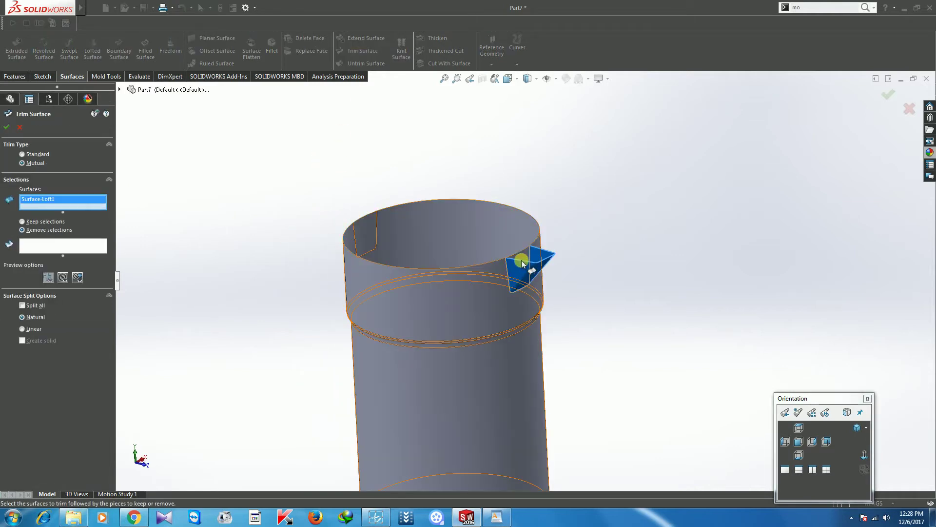
pyautogui.moveTo(517, 255); pyautogui.dragTo(303, 240, button='middle')
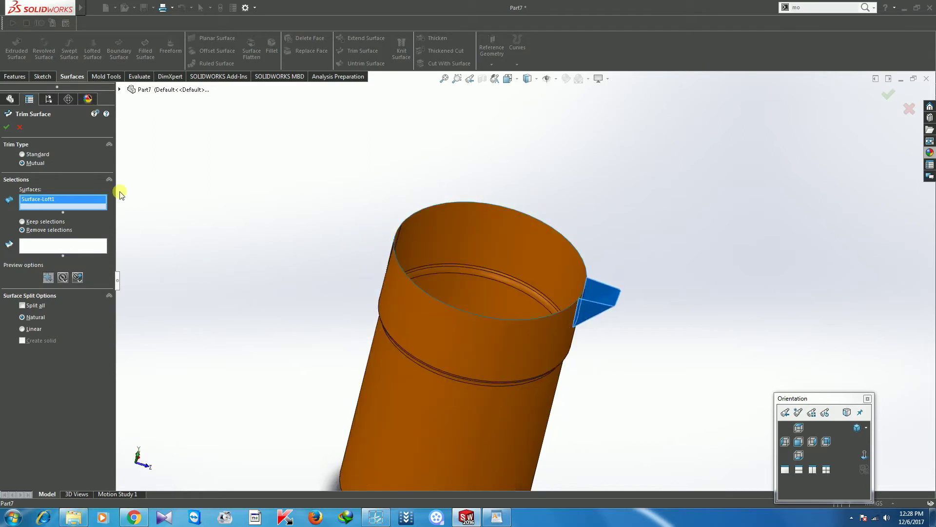
pyautogui.click(19, 129)
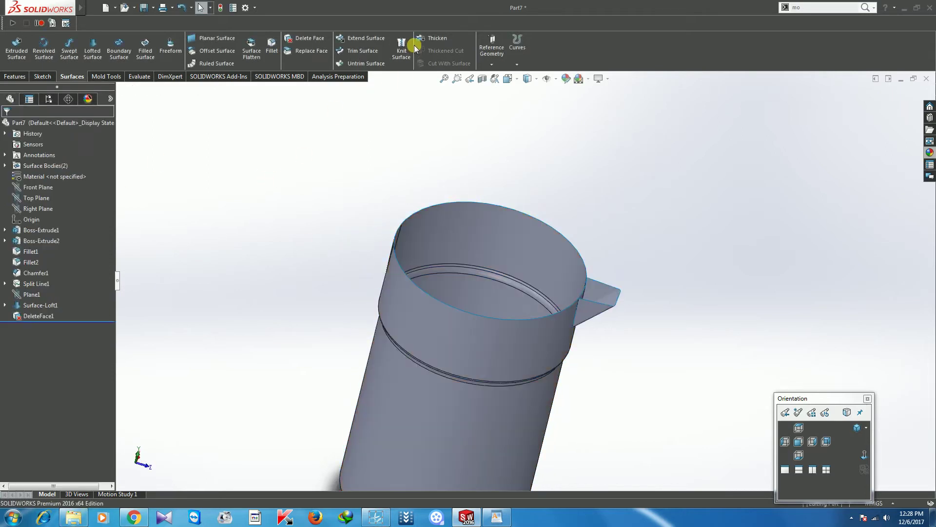
# Delete the square face behind the spout and select the surfaces to knit
pyautogui.moveTo(422, 197)
pyautogui.mouseDown(button='middle')
pyautogui.moveTo(546, 285)
pyautogui.moveTo(561, 259)
pyautogui.mouseUp(button='middle')
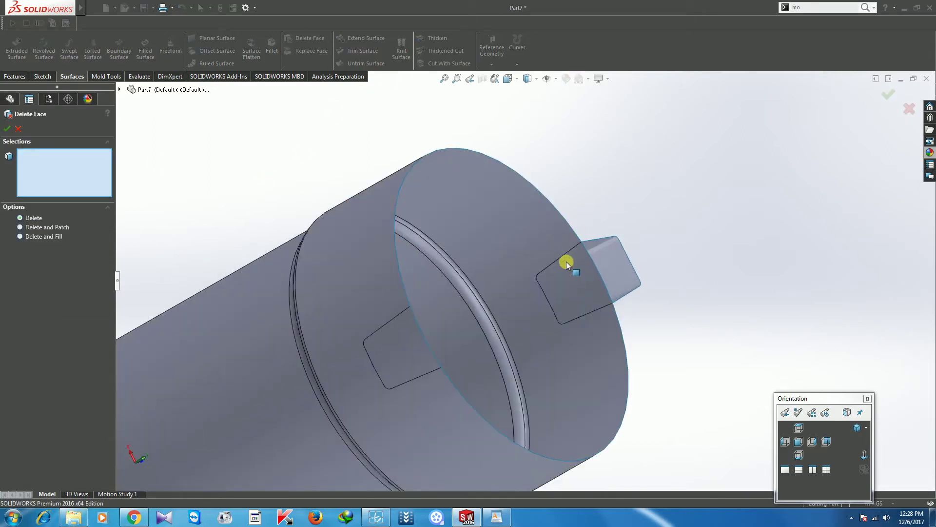
pyautogui.click(578, 293)
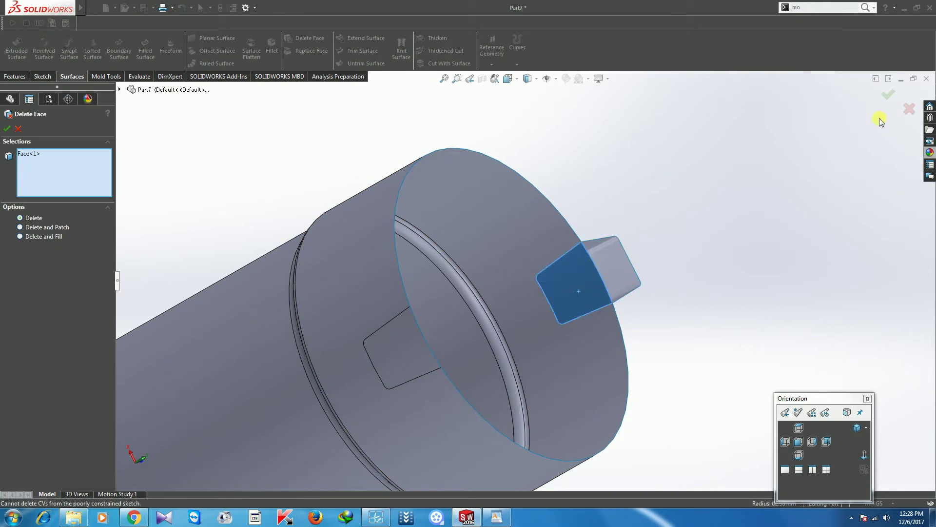
pyautogui.click(886, 93)
pyautogui.moveTo(634, 284)
pyautogui.mouseDown(button='middle')
pyautogui.moveTo(569, 246)
pyautogui.moveTo(612, 292)
pyautogui.mouseUp(button='middle')
pyautogui.scroll(-2, 612, 293)
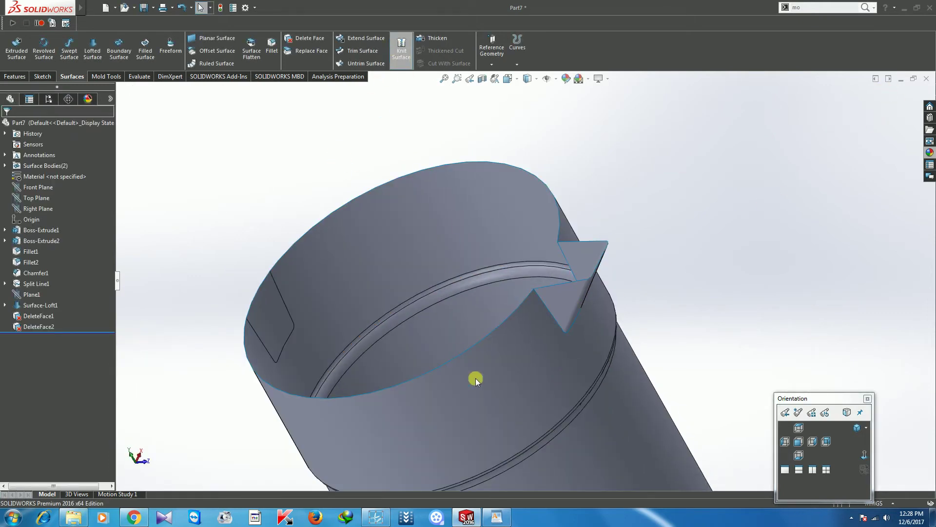
pyautogui.click(476, 381)
pyautogui.click(562, 324)
# Knit the jar body and spout loft into one surface
pyautogui.click(6, 128)
pyautogui.scroll(3, 400, 217)
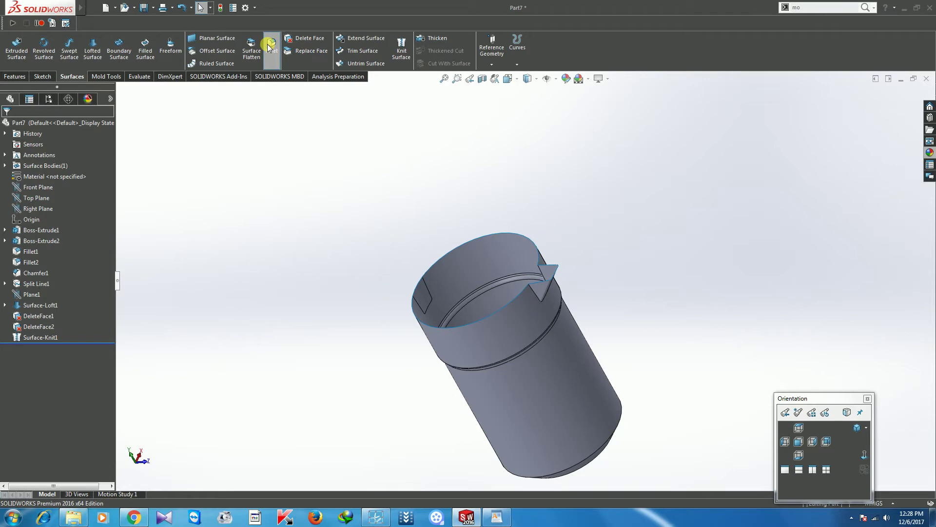
pyautogui.scroll(-5, 529, 268)
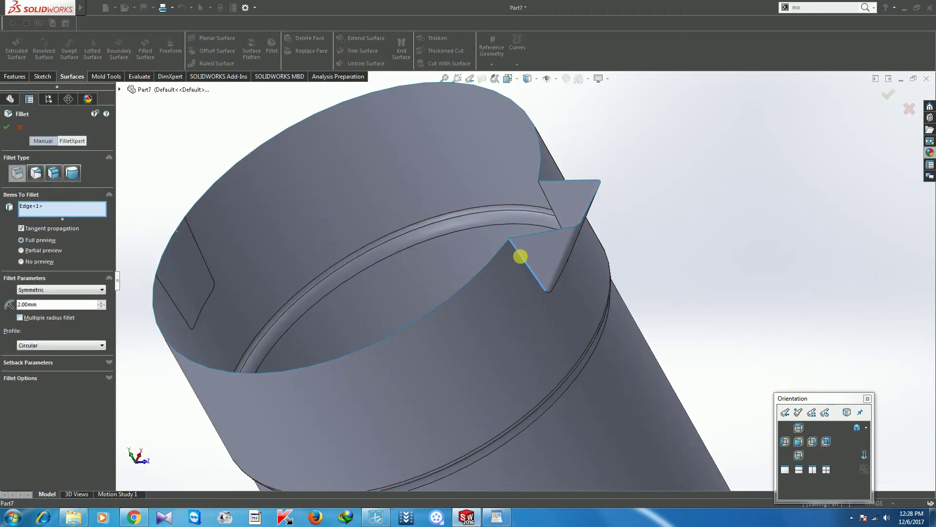
# Fillet the spout's inner notch edge
pyautogui.click(519, 257)
pyautogui.write('1')
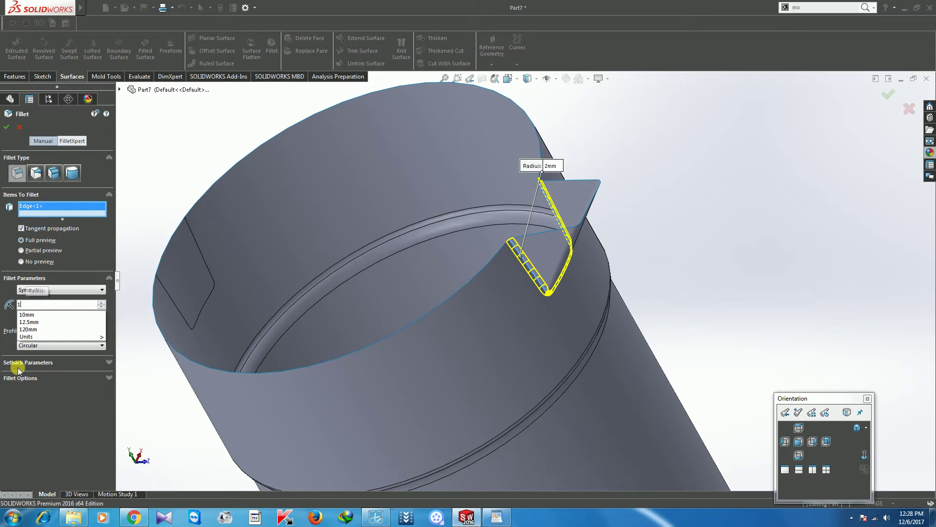
pyautogui.press('Return')
pyautogui.scroll(5, 513, 311)
pyautogui.scroll(5, 512, 310)
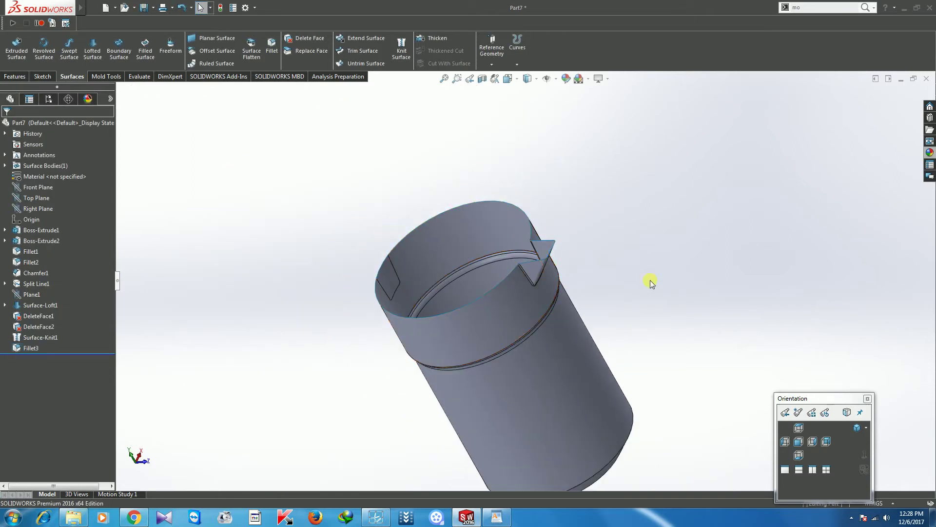
pyautogui.scroll(3, 481, 345)
# Thicken the jar surface 0.5 mm toward side 1
pyautogui.moveTo(481, 344); pyautogui.dragTo(537, 282, button='middle')
pyautogui.scroll(-2, 523, 303)
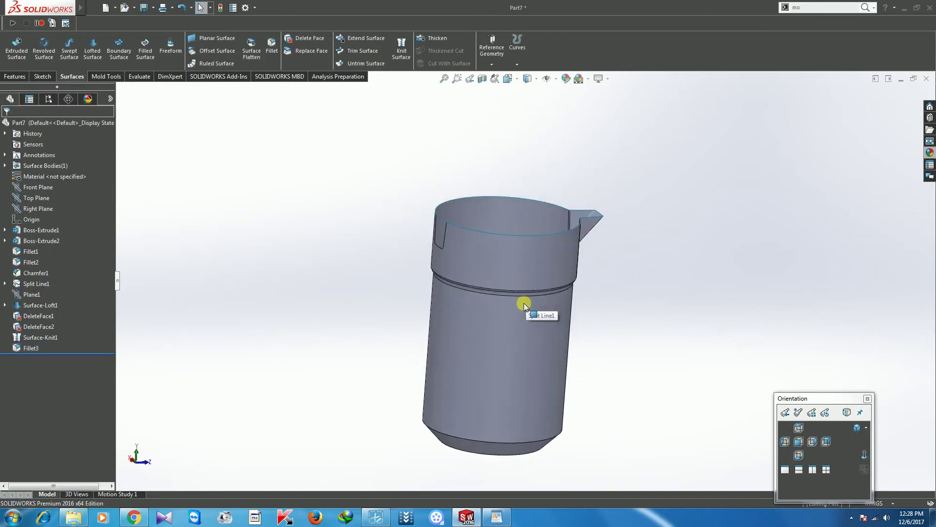
pyautogui.scroll(-1, 524, 303)
pyautogui.scroll(1, 523, 303)
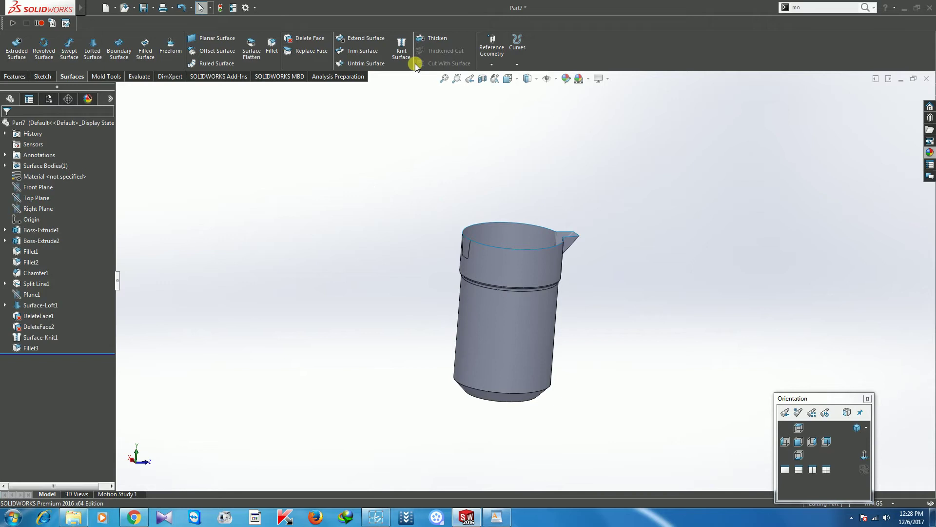
pyautogui.click(489, 282)
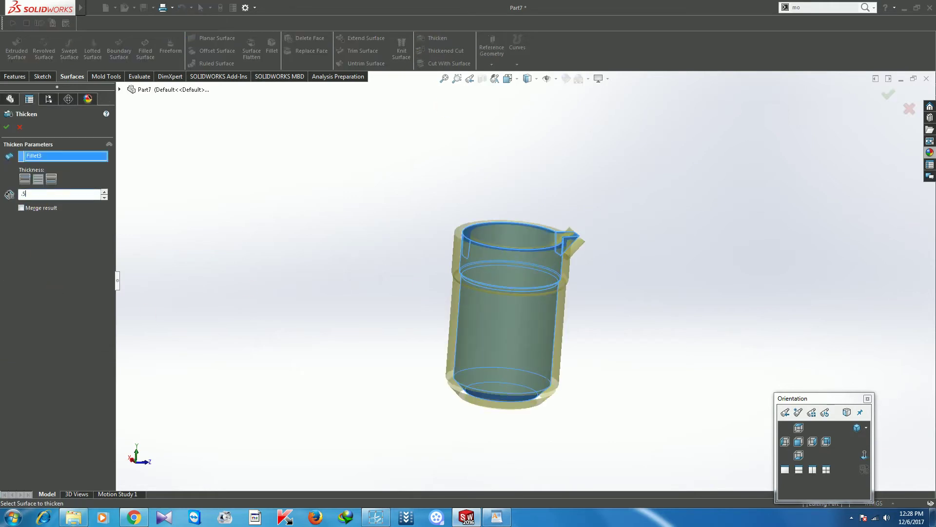
pyautogui.press('Return')
pyautogui.click(27, 180)
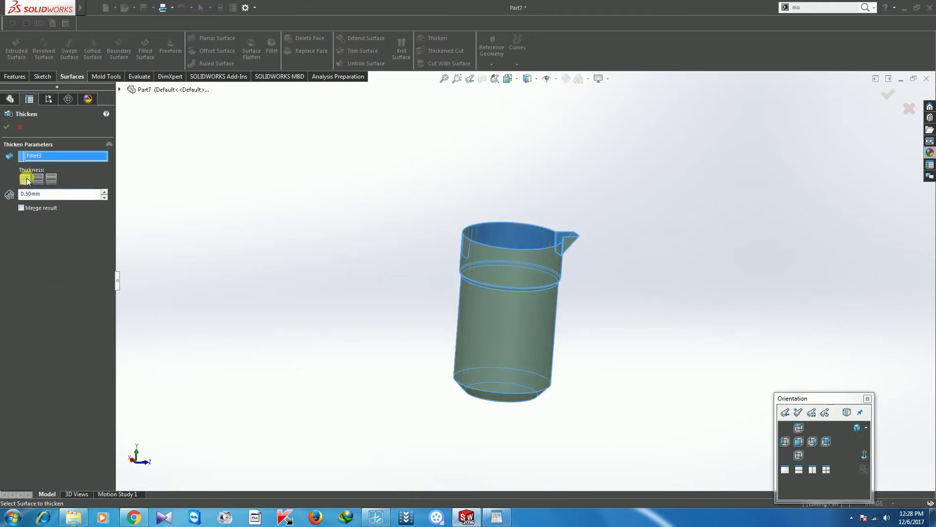
pyautogui.scroll(-3, 537, 230)
pyautogui.scroll(-3, 492, 278)
pyautogui.scroll(-2, 476, 297)
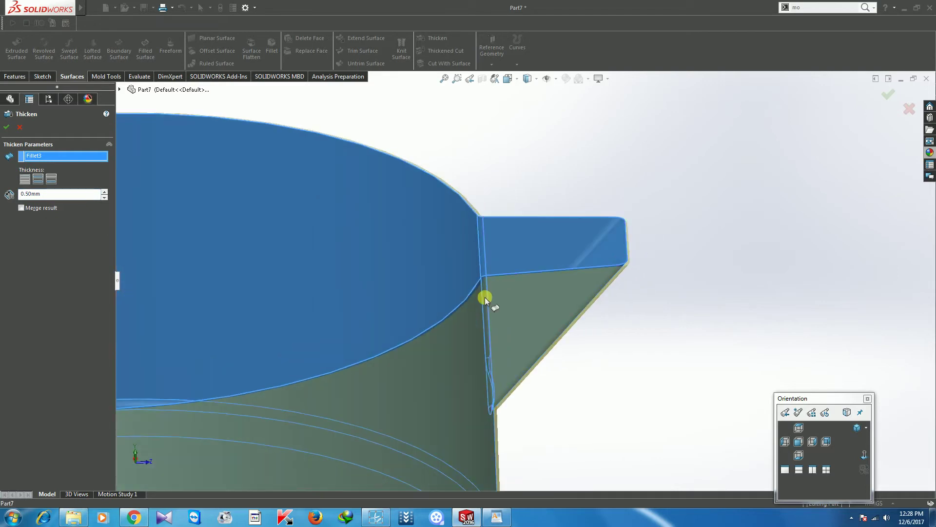
pyautogui.scroll(-3, 482, 295)
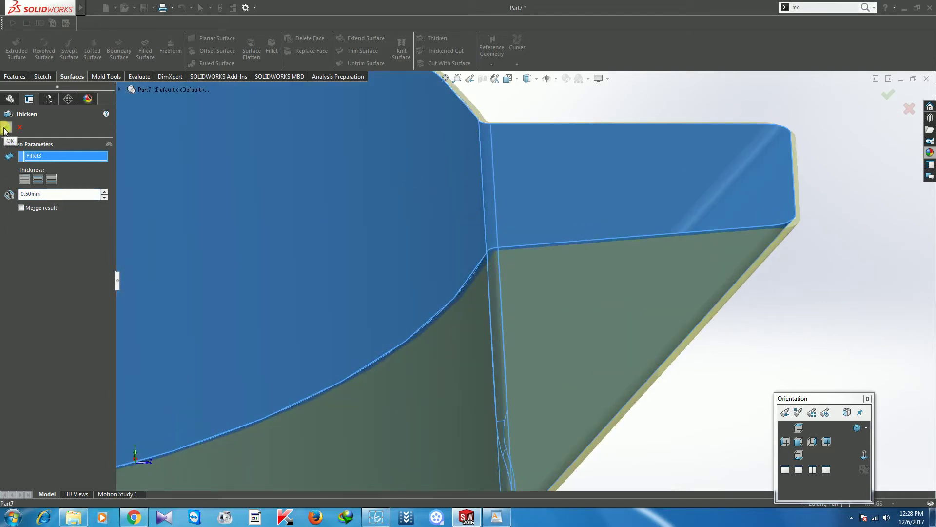
pyautogui.scroll(3, 464, 309)
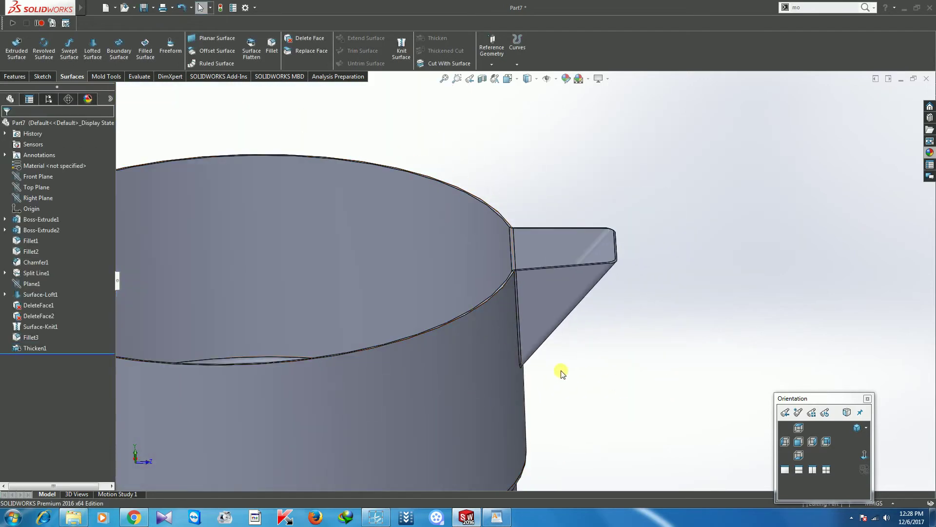
pyautogui.scroll(3, 591, 379)
pyautogui.scroll(-3, 424, 294)
pyautogui.scroll(-1, 426, 297)
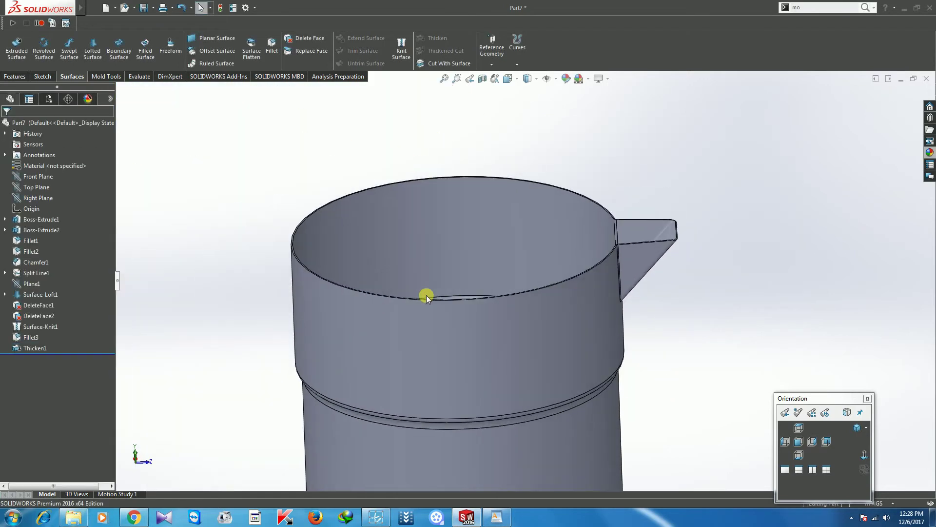
pyautogui.scroll(3, 469, 299)
pyautogui.moveTo(468, 298)
pyautogui.mouseDown(button='middle')
pyautogui.moveTo(523, 299)
pyautogui.moveTo(516, 306)
pyautogui.mouseUp(button='middle')
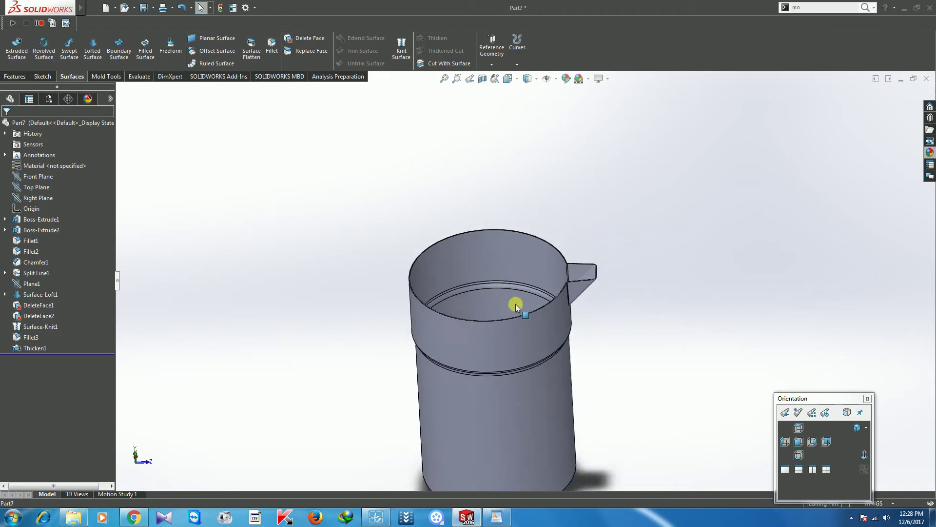
pyautogui.scroll(2, 516, 306)
pyautogui.scroll(-2, 505, 295)
pyautogui.scroll(-3, 504, 292)
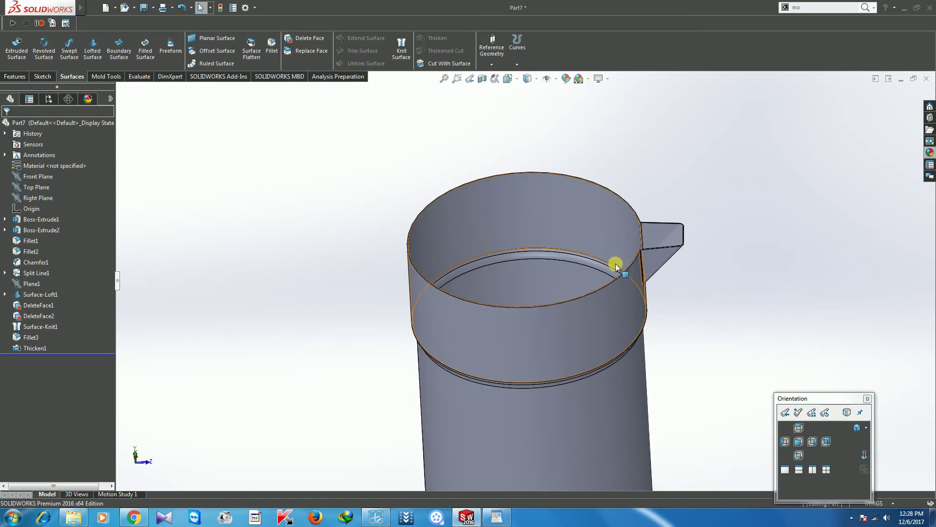
pyautogui.scroll(3, 616, 267)
pyautogui.scroll(2, 622, 278)
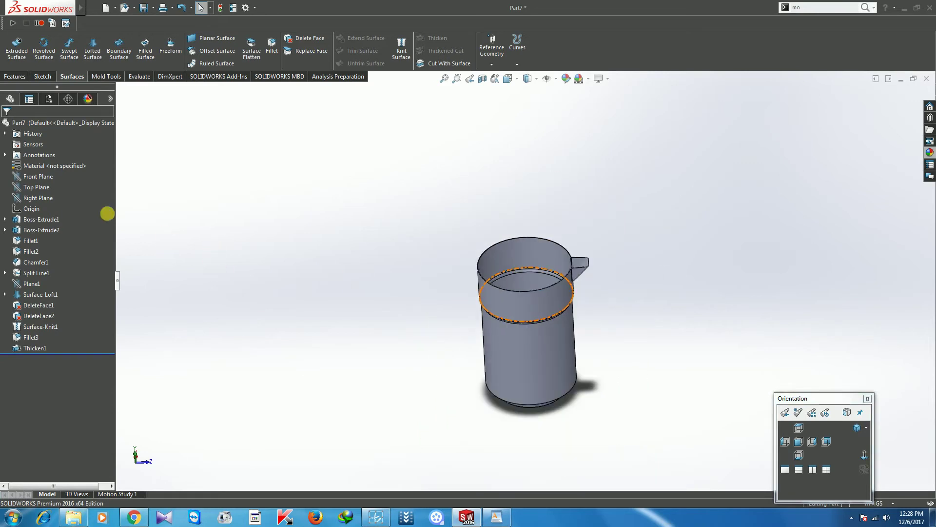
pyautogui.click(38, 197)
# Start a Right Plane sketch and draw the handle line leftward from the jar's upper band
pyautogui.click(44, 185)
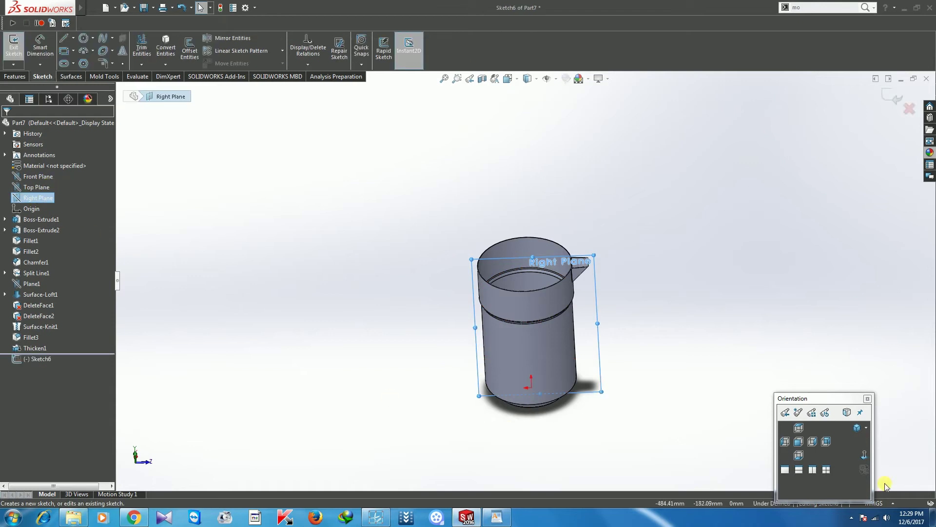
pyautogui.click(865, 456)
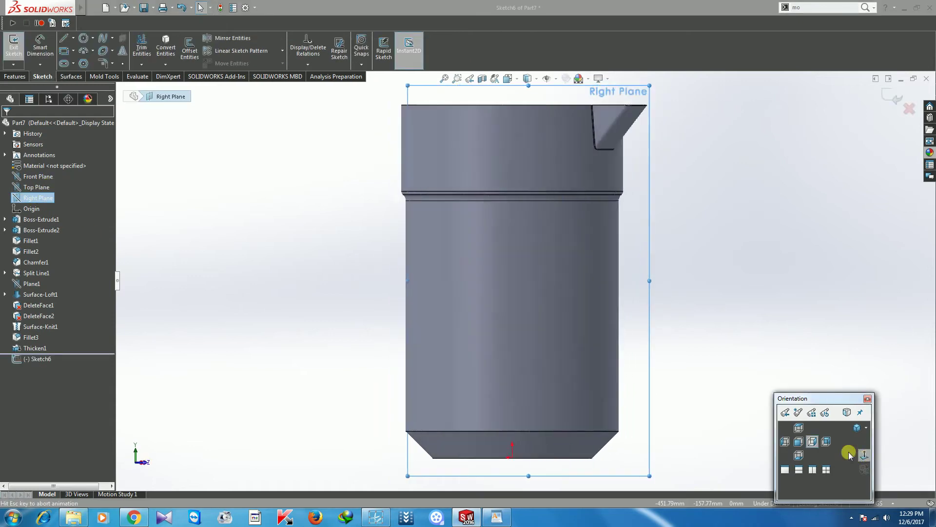
pyautogui.scroll(-3, 488, 190)
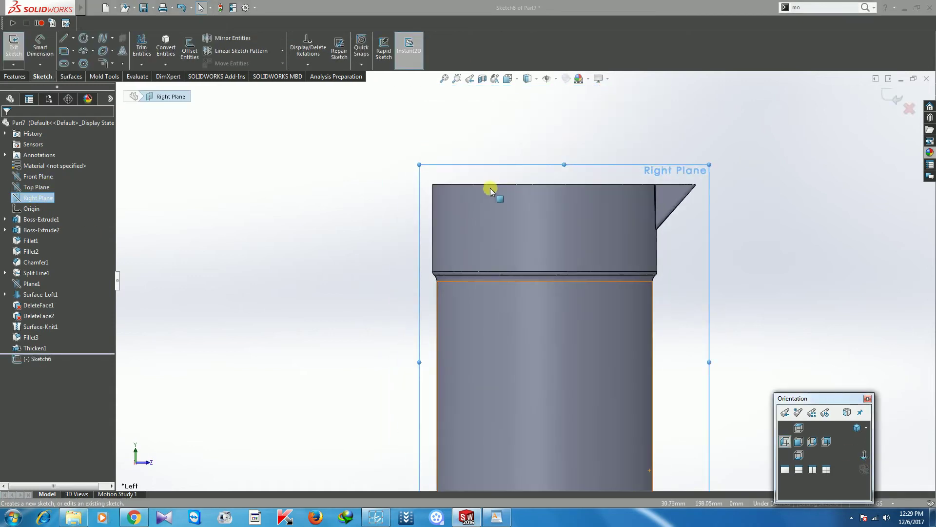
pyautogui.click(64, 38)
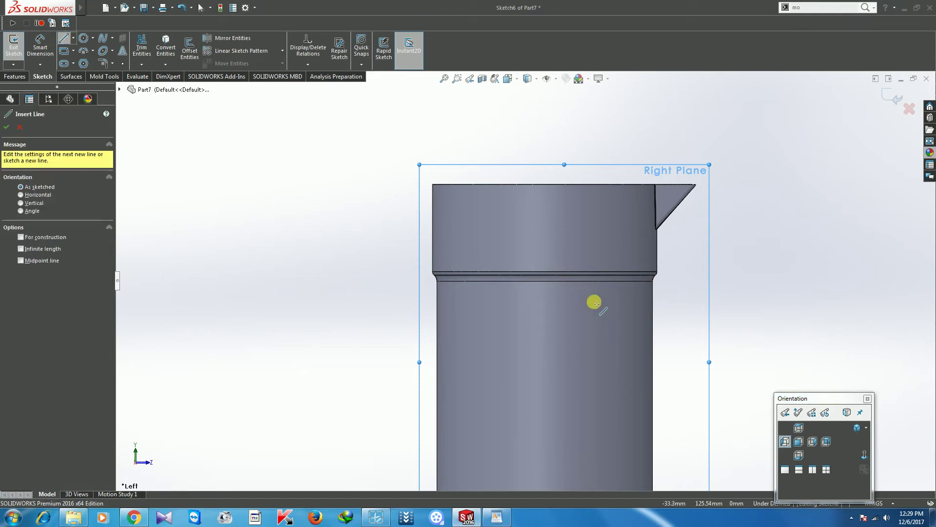
pyautogui.click(477, 212)
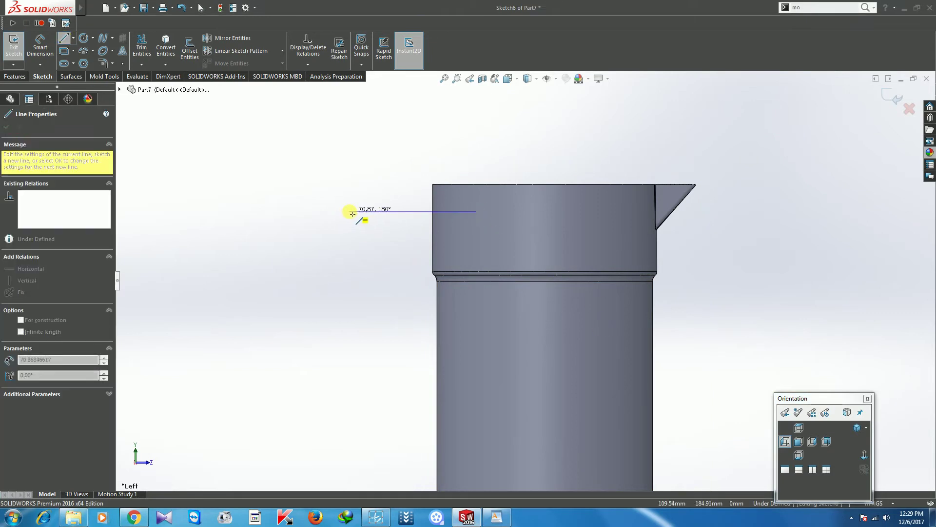
pyautogui.click(355, 212)
pyautogui.scroll(3, 381, 351)
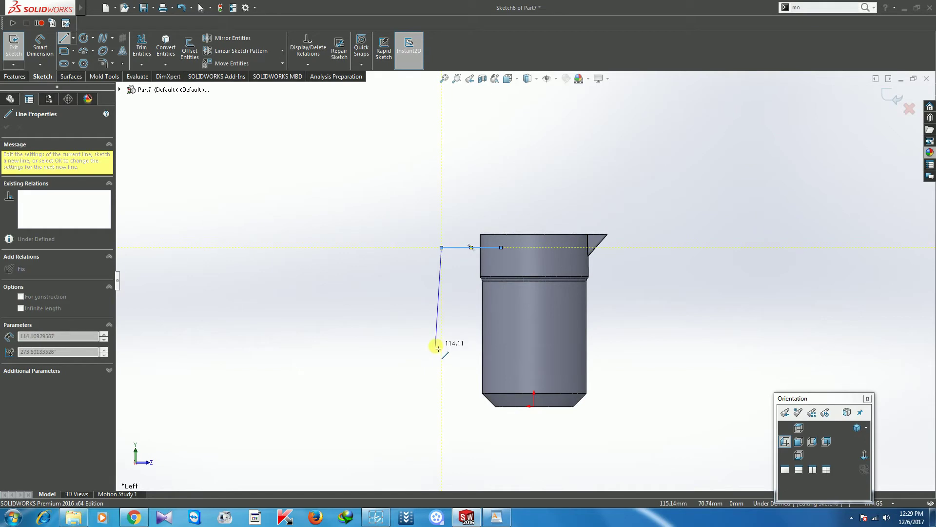
pyautogui.scroll(-5, 509, 385)
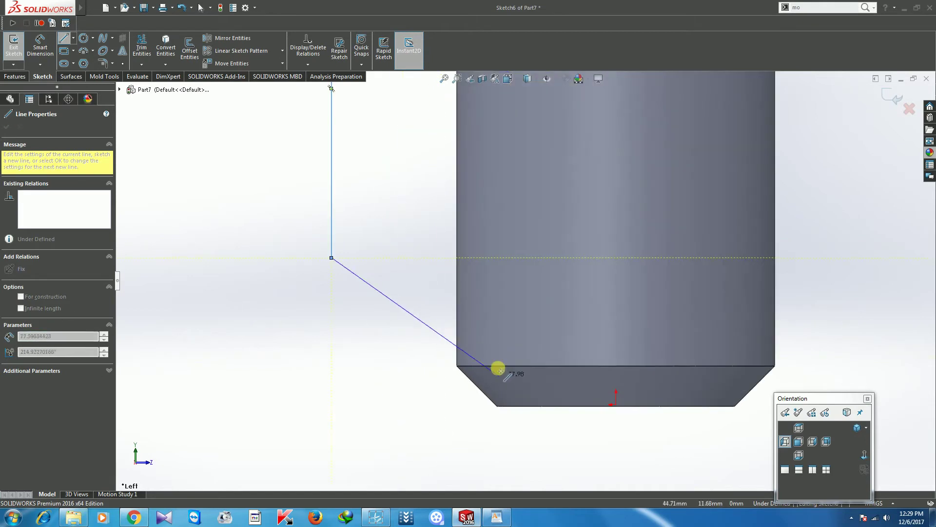
# Begin dimensioning the handle outline at its lower endpoint
pyautogui.rightClick(497, 347)
pyautogui.click(567, 335)
pyautogui.scroll(-2, 499, 329)
pyautogui.click(475, 315)
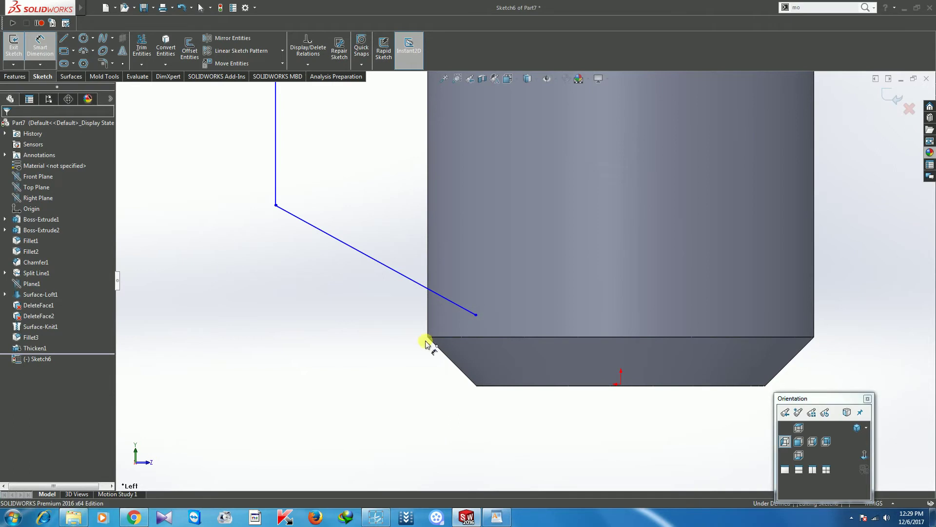
# Dimension the handle endpoint's height at 15 mm and the vertical handle line at 80 mm
pyautogui.click(428, 336)
pyautogui.click(256, 320)
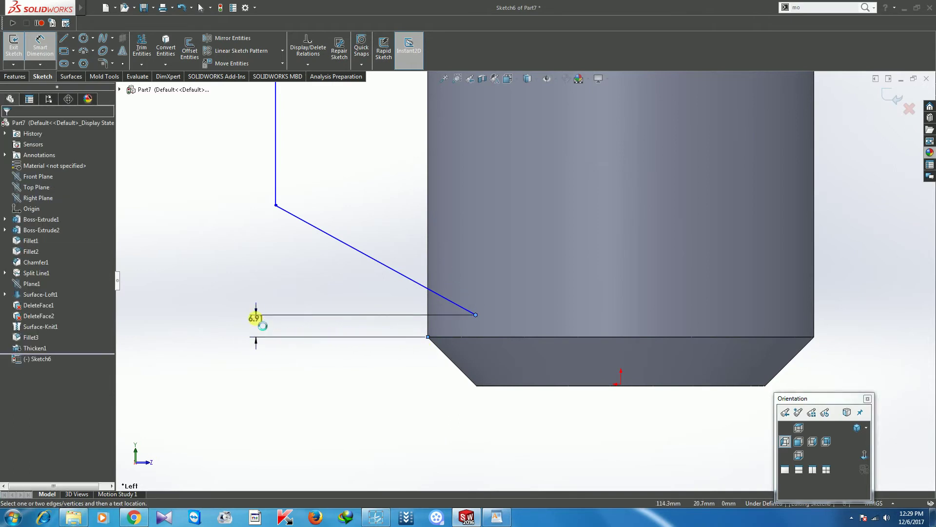
pyautogui.write('15')
pyautogui.press('Return')
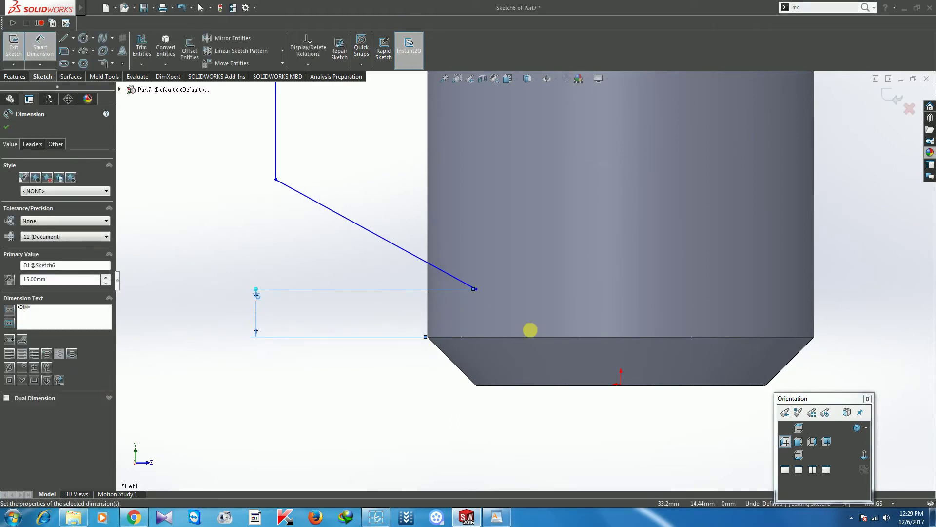
pyautogui.scroll(3, 507, 343)
pyautogui.scroll(2, 494, 237)
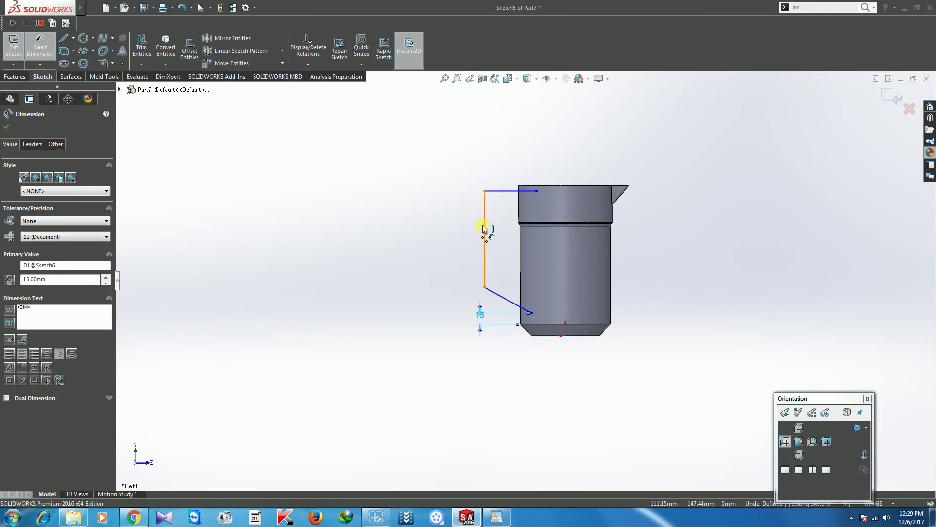
pyautogui.click(483, 230)
pyautogui.click(420, 230)
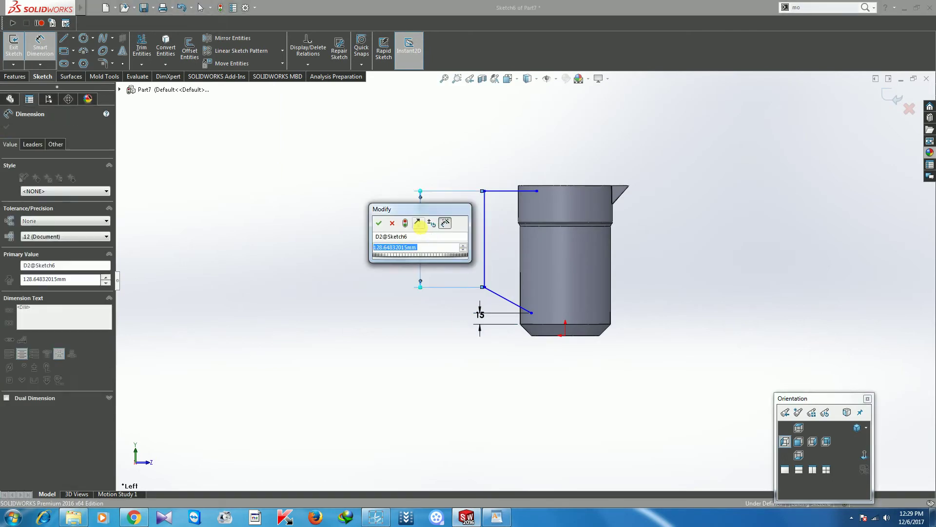
pyautogui.write('80')
pyautogui.press('Return')
pyautogui.scroll(-2, 553, 230)
pyautogui.scroll(-1, 552, 231)
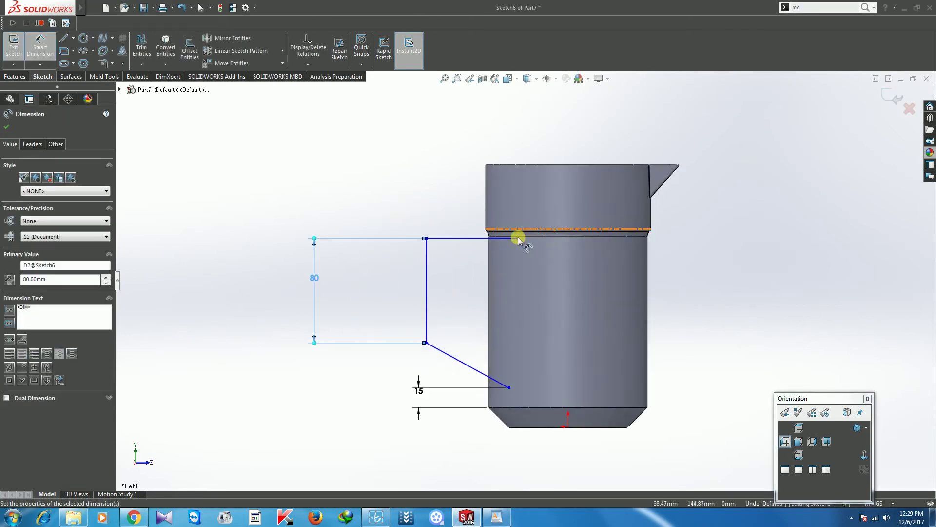
# Dimension the handle's top line 12 mm below the jar's top edge
pyautogui.click(518, 239)
pyautogui.click(487, 164)
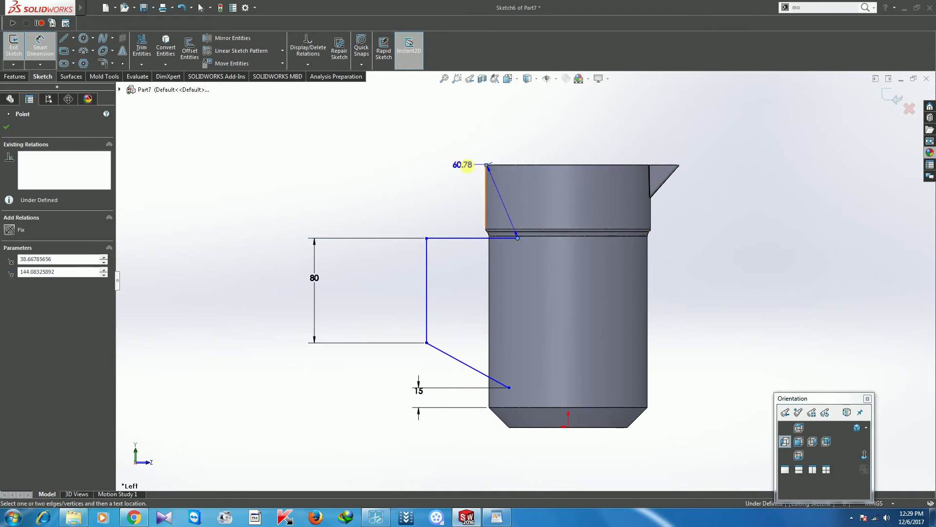
pyautogui.click(339, 173)
pyautogui.write('20')
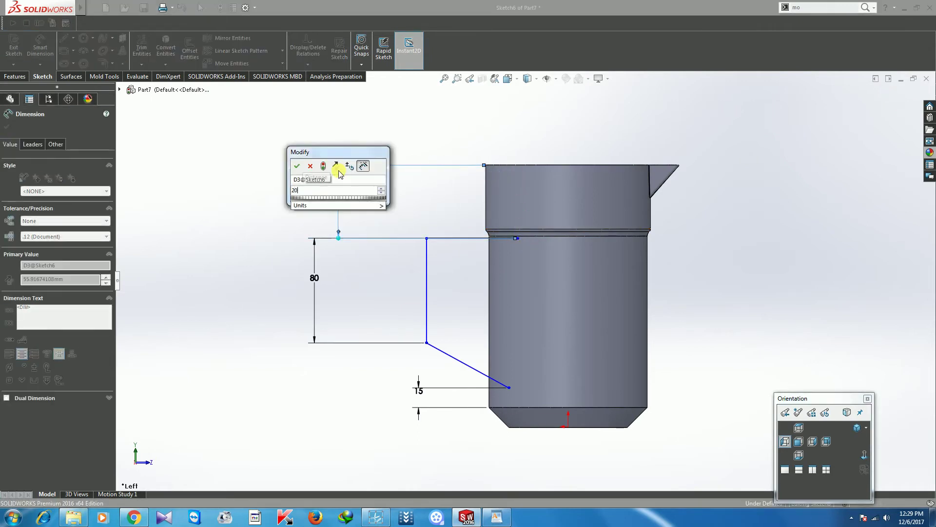
pyautogui.press('Return')
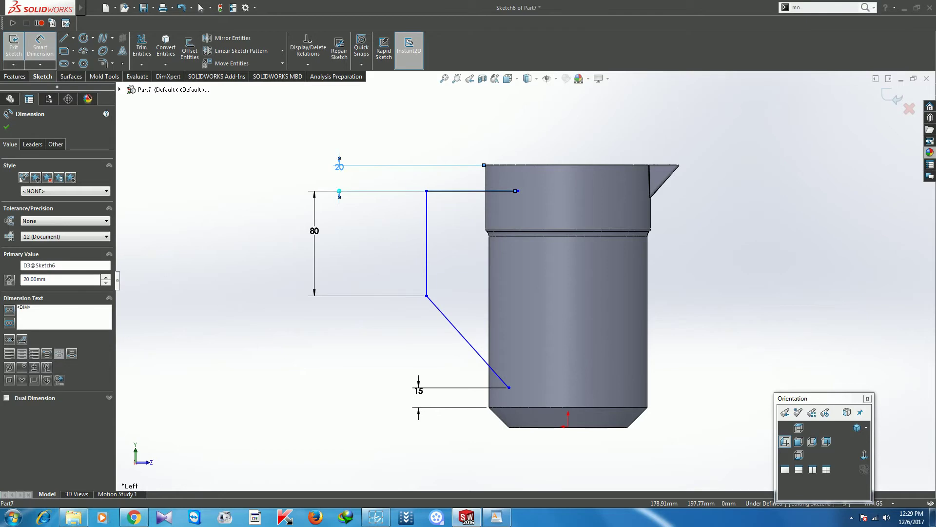
pyautogui.click(341, 167)
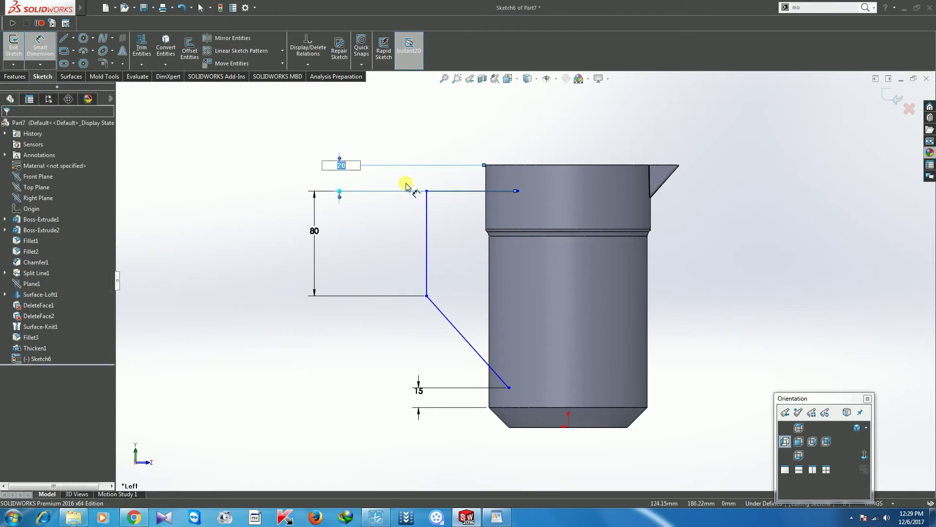
pyautogui.write('15')
pyautogui.press('Return')
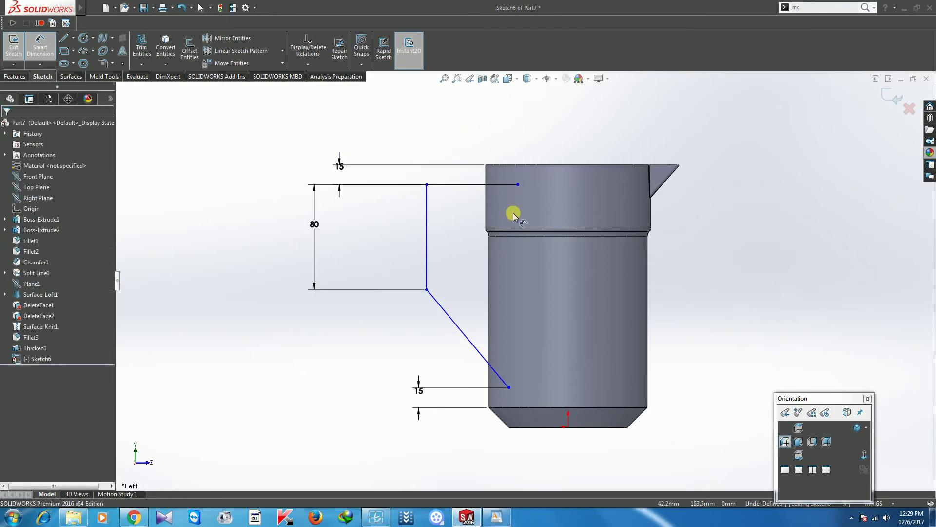
pyautogui.click(334, 165)
pyautogui.write('12')
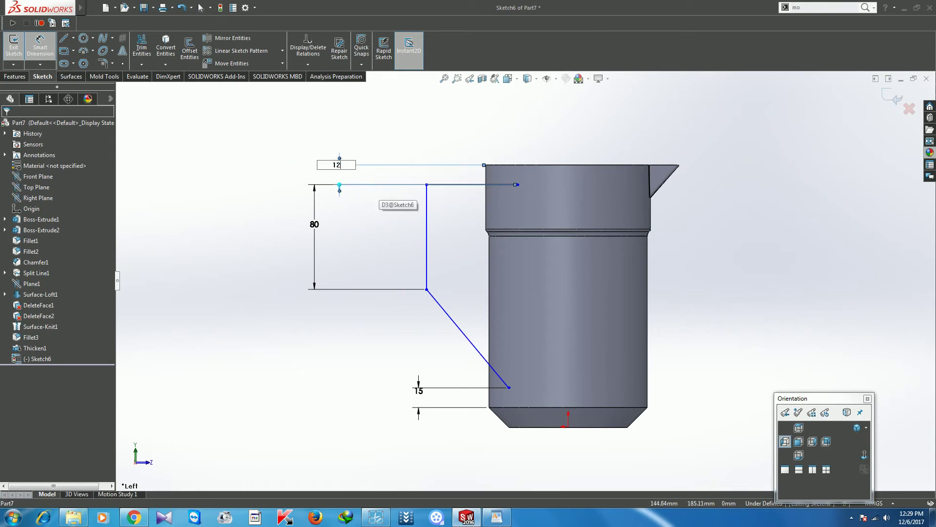
pyautogui.press('Return')
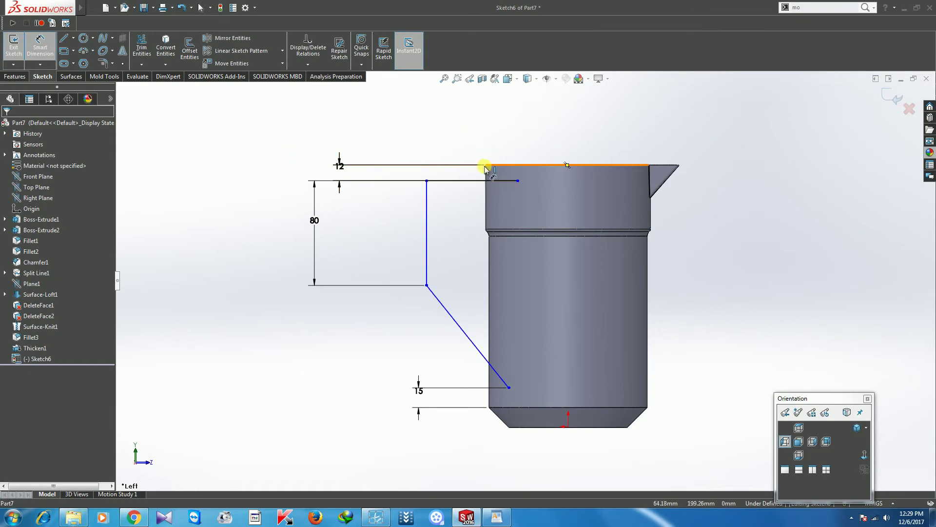
# Add a 50 mm horizontal dimension from the jar rim corner to the handle's top corner
pyautogui.click(486, 166)
pyautogui.click(427, 181)
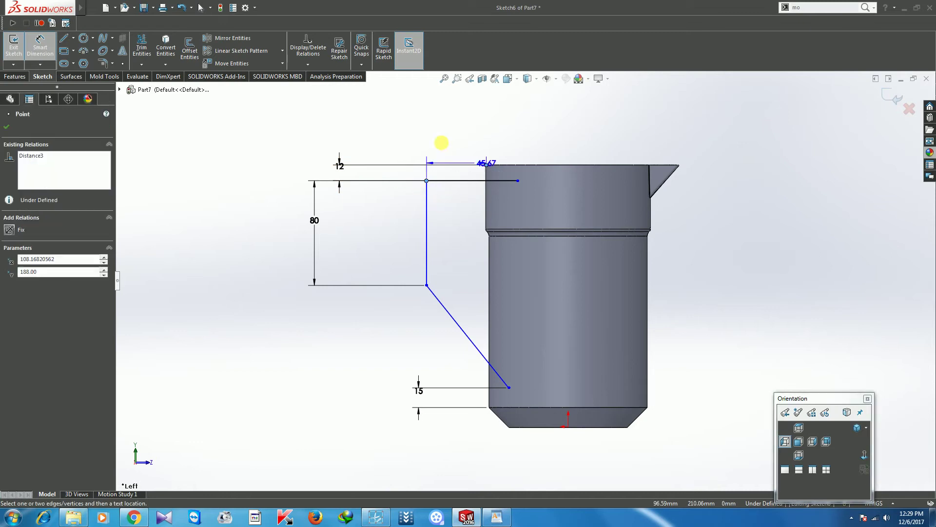
pyautogui.click(445, 138)
pyautogui.write('50')
pyautogui.press('Return')
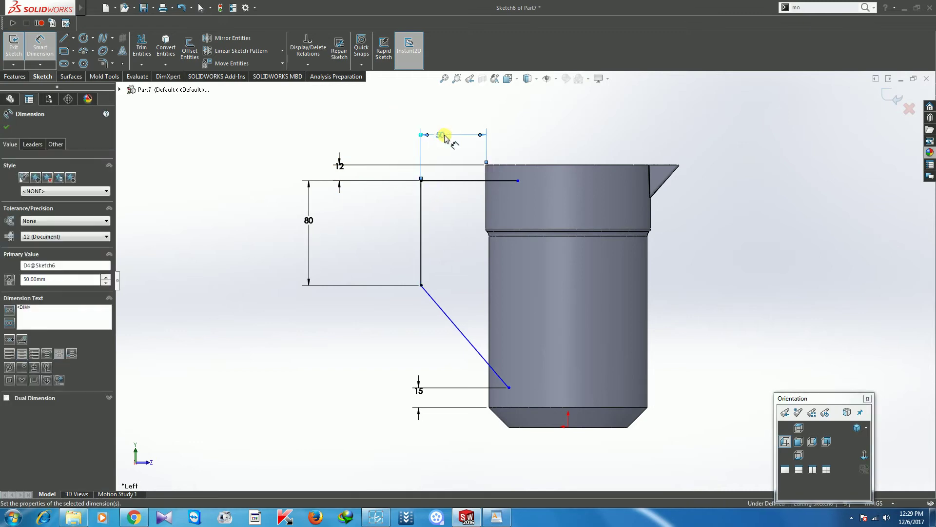
pyautogui.click(6, 127)
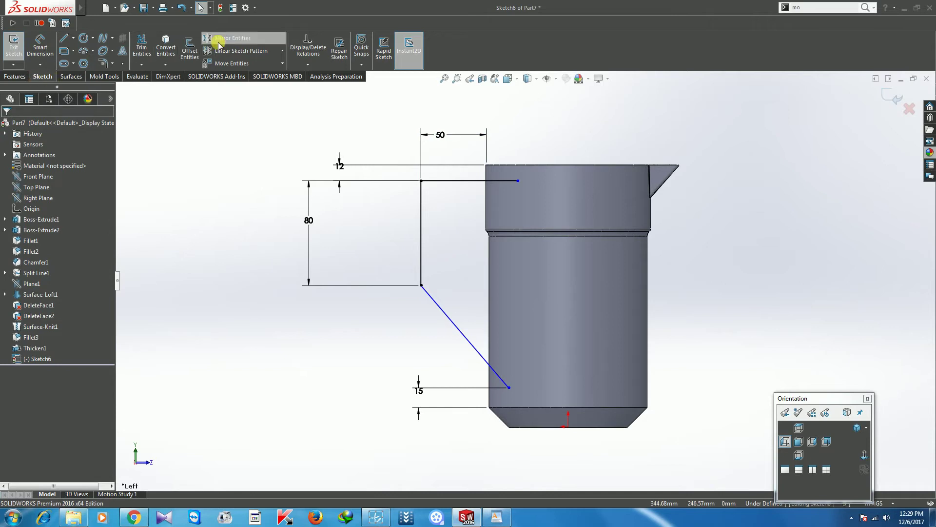
# Offset the top and vertical handle lines by 17 mm
pyautogui.click(190, 48)
pyautogui.click(484, 180)
pyautogui.click(422, 205)
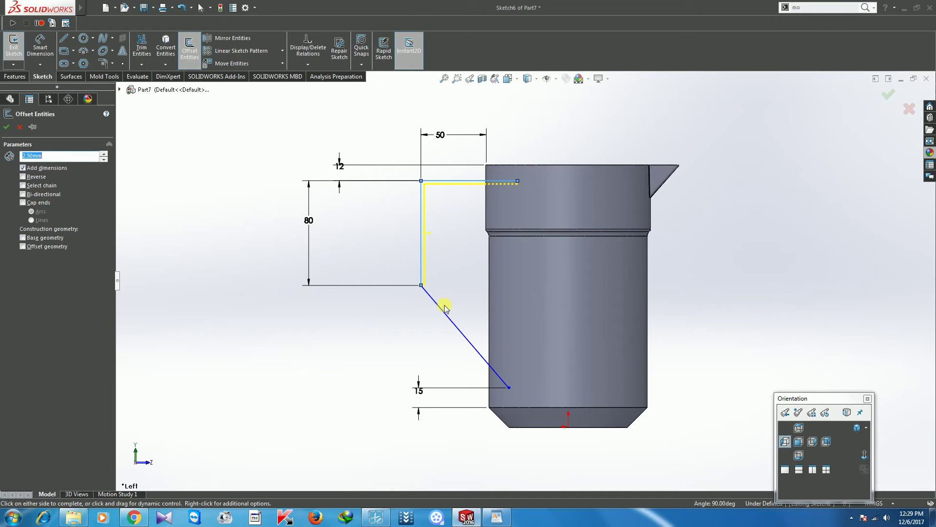
pyautogui.write('17')
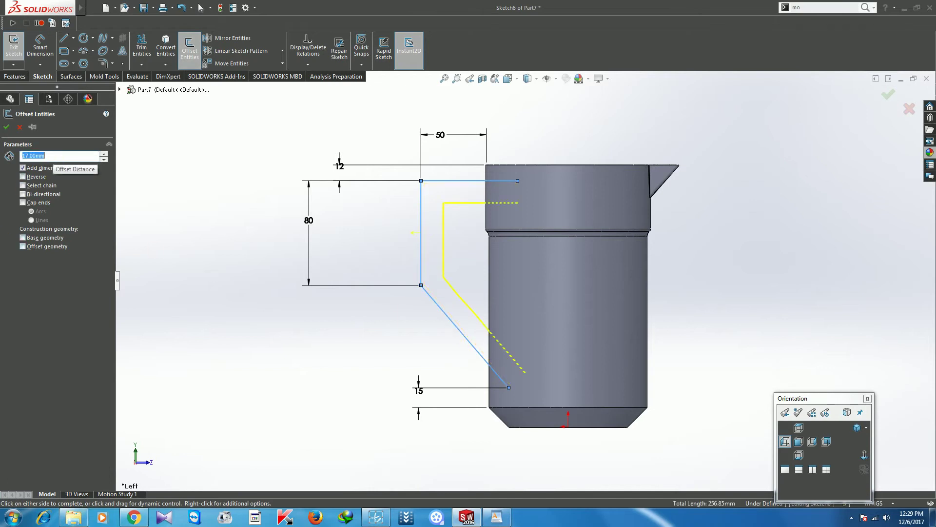
pyautogui.click(7, 127)
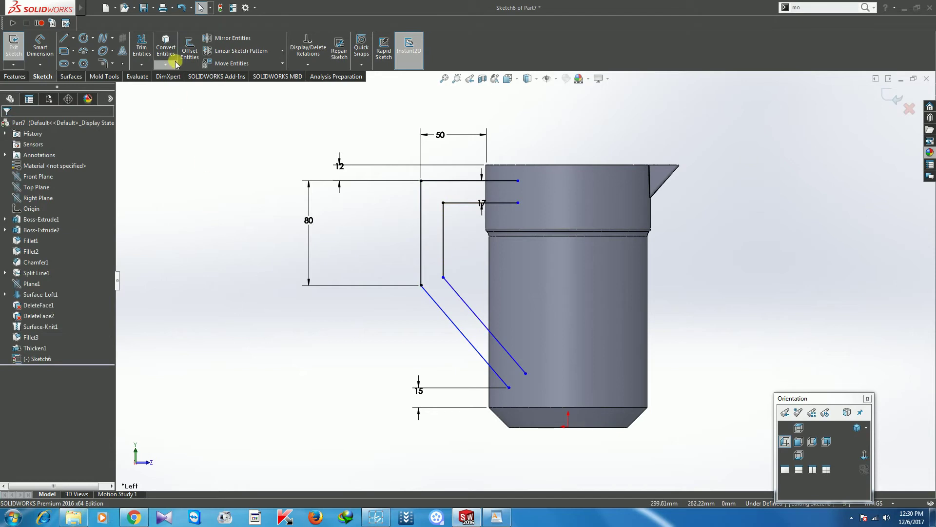
# Fillet the lower handle bends at R10 and the top corners at R5
pyautogui.click(106, 63)
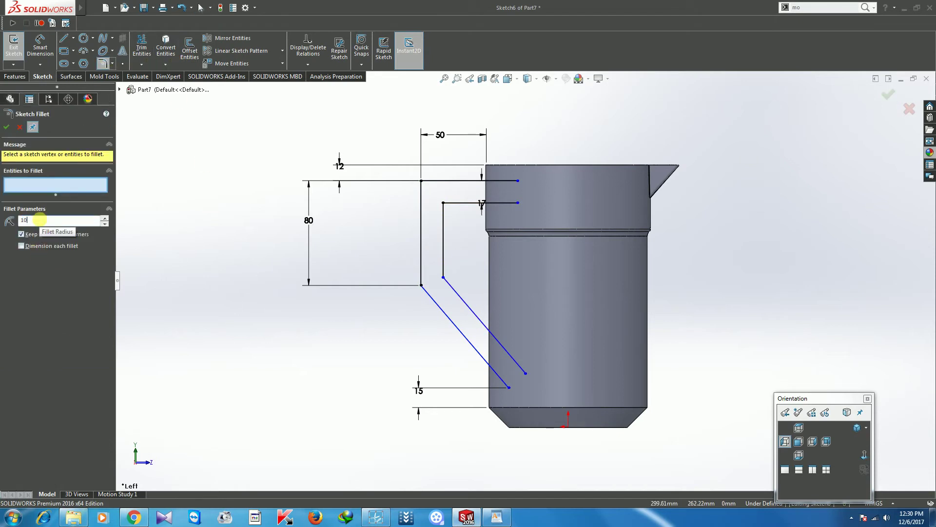
pyautogui.click(421, 285)
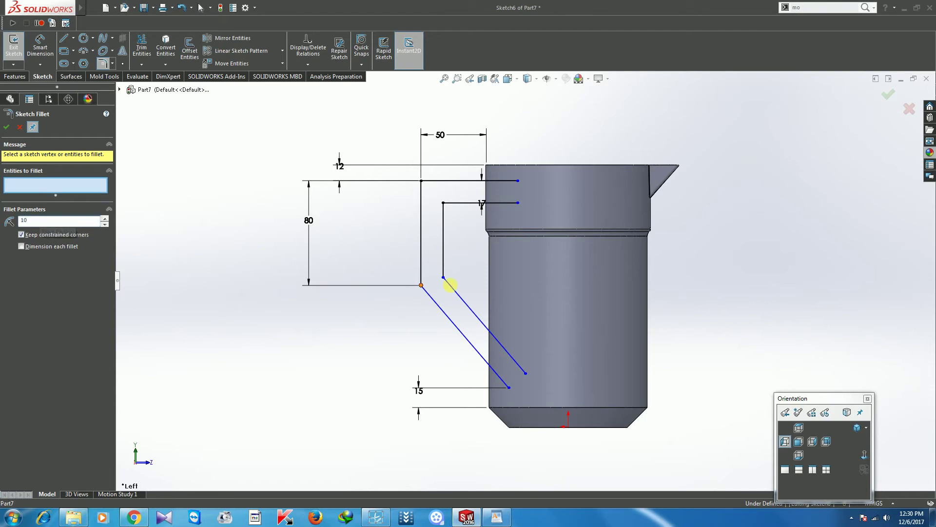
pyautogui.click(444, 277)
pyautogui.click(6, 128)
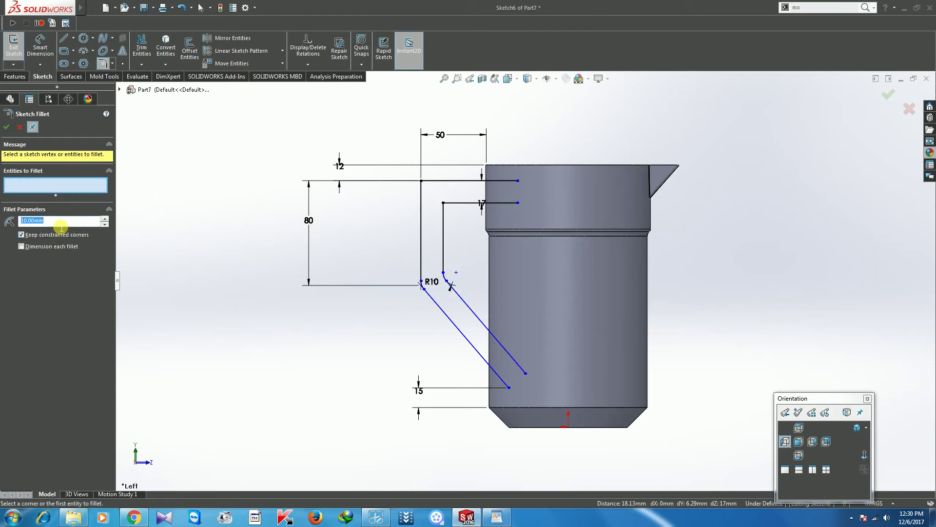
pyautogui.click(423, 184)
pyautogui.click(443, 203)
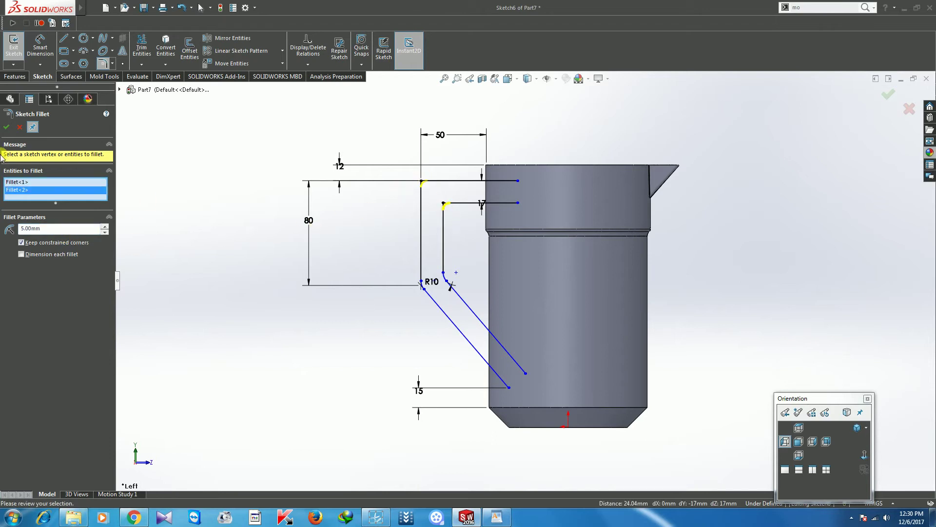
pyautogui.click(6, 128)
pyautogui.click(7, 127)
pyautogui.scroll(-1, 23, 77)
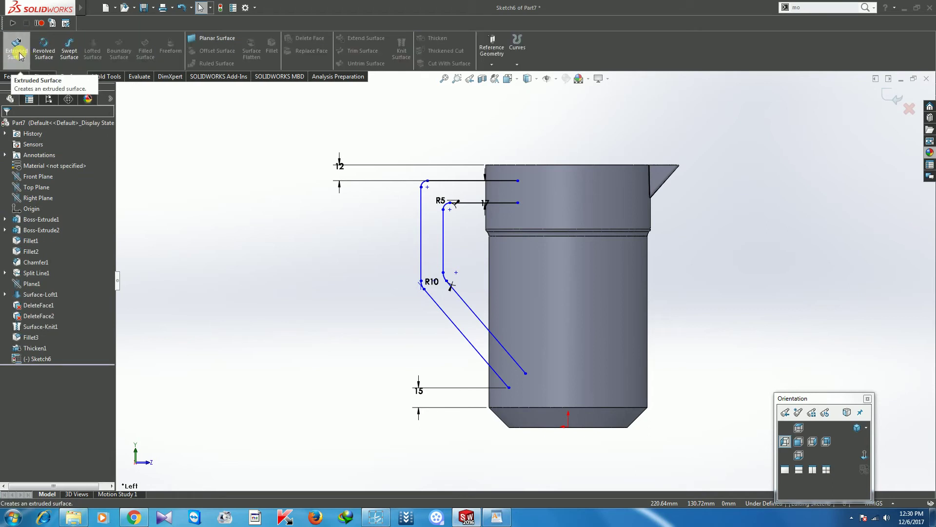
# Extrude the handle sketch as a 25 mm Mid Plane surface
pyautogui.click(18, 51)
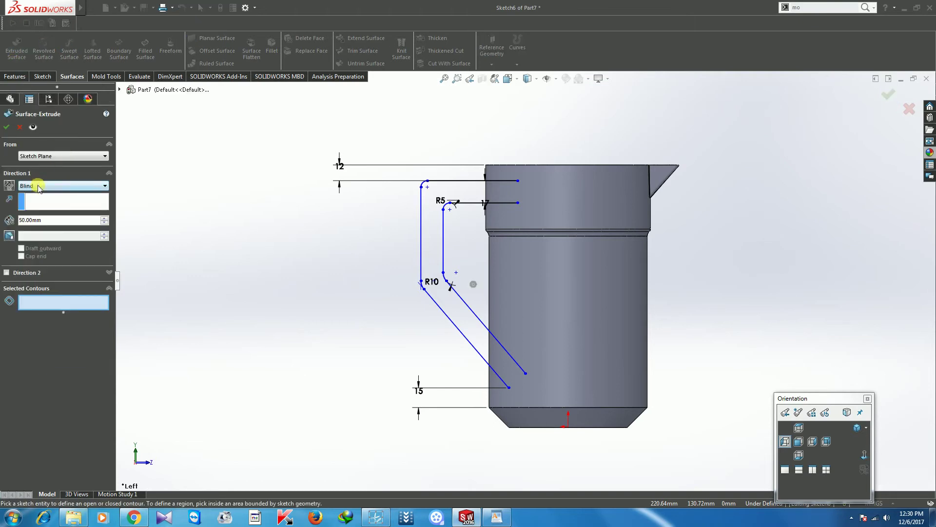
pyautogui.click(39, 186)
pyautogui.click(32, 233)
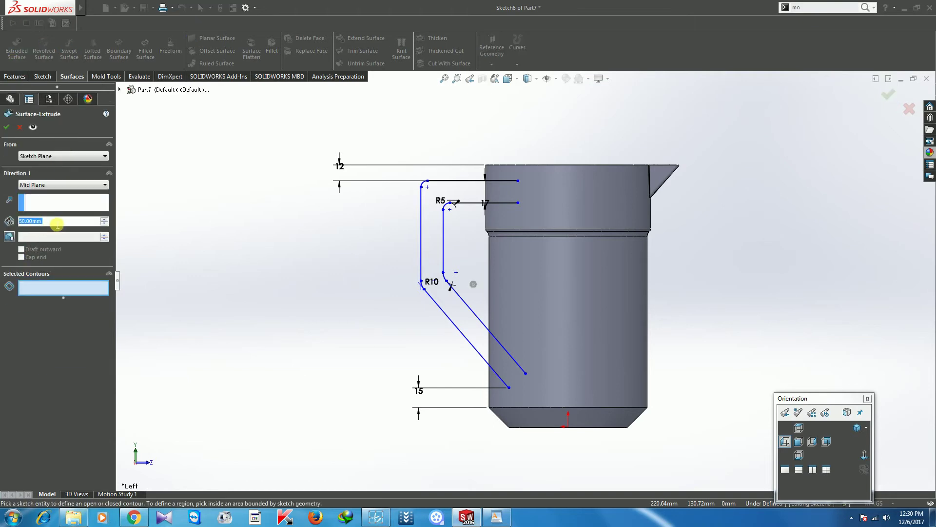
pyautogui.write('25')
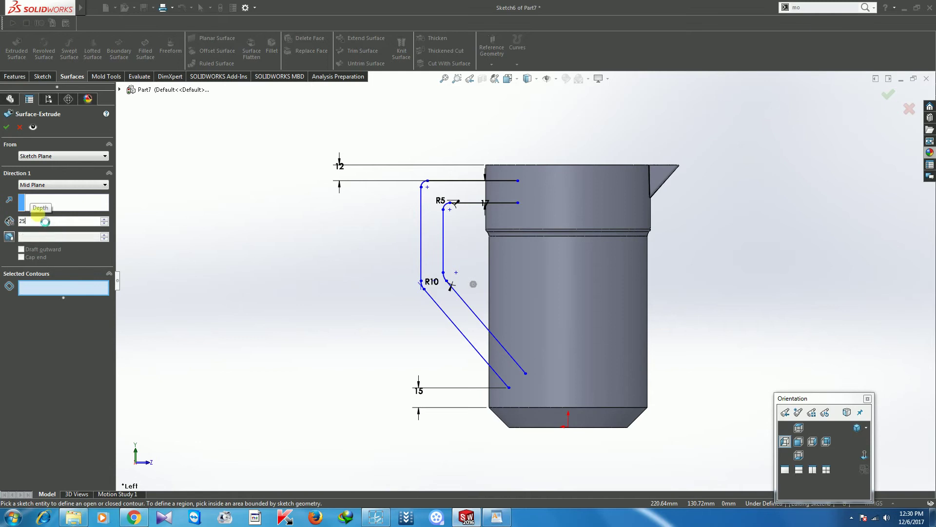
pyautogui.click(6, 128)
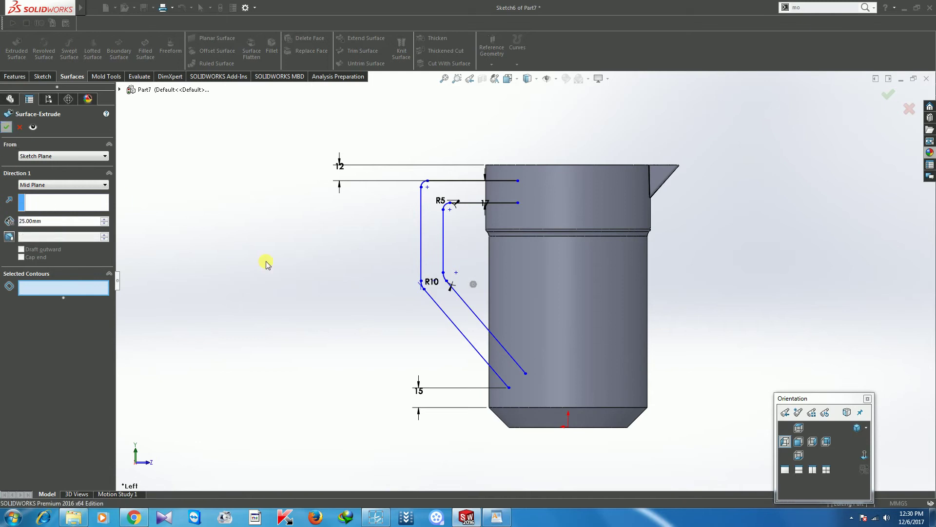
pyautogui.moveTo(267, 261)
pyautogui.mouseDown(button='middle')
pyautogui.moveTo(335, 261)
pyautogui.moveTo(364, 283)
pyautogui.moveTo(502, 262)
pyautogui.mouseUp(button='middle')
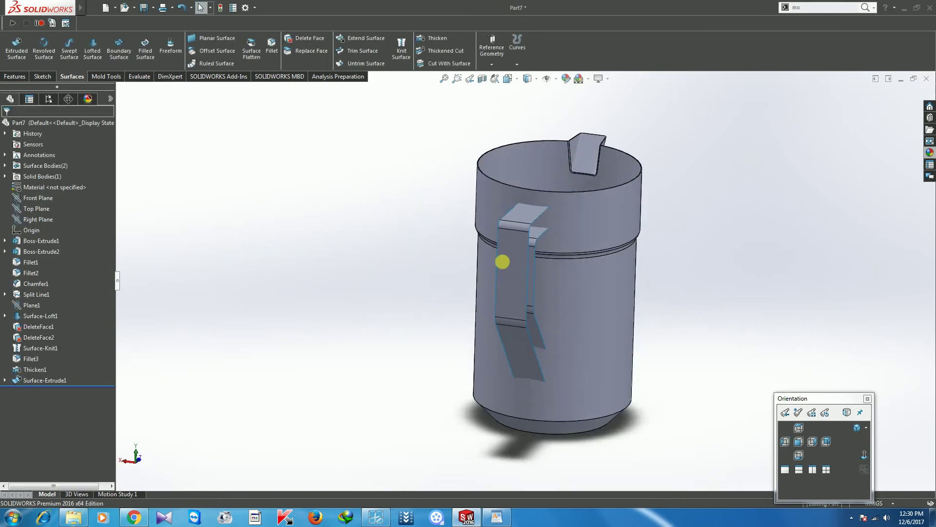
pyautogui.scroll(-3, 516, 255)
pyautogui.scroll(3, 516, 255)
pyautogui.scroll(-4, 508, 273)
pyautogui.scroll(1, 508, 273)
pyautogui.moveTo(508, 273)
pyautogui.mouseDown(button='middle')
pyautogui.moveTo(455, 287)
pyautogui.moveTo(446, 255)
pyautogui.moveTo(422, 273)
pyautogui.mouseUp(button='middle')
pyautogui.scroll(3, 422, 274)
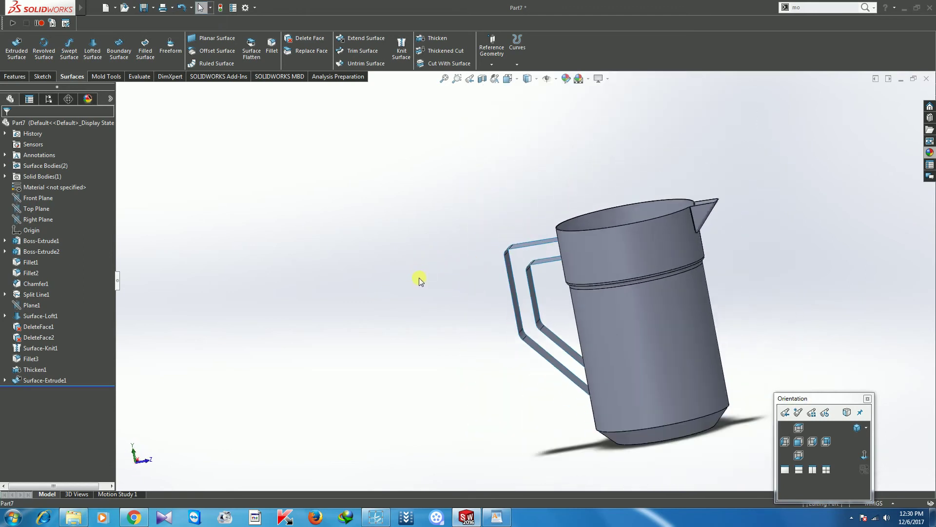
pyautogui.scroll(-3, 558, 284)
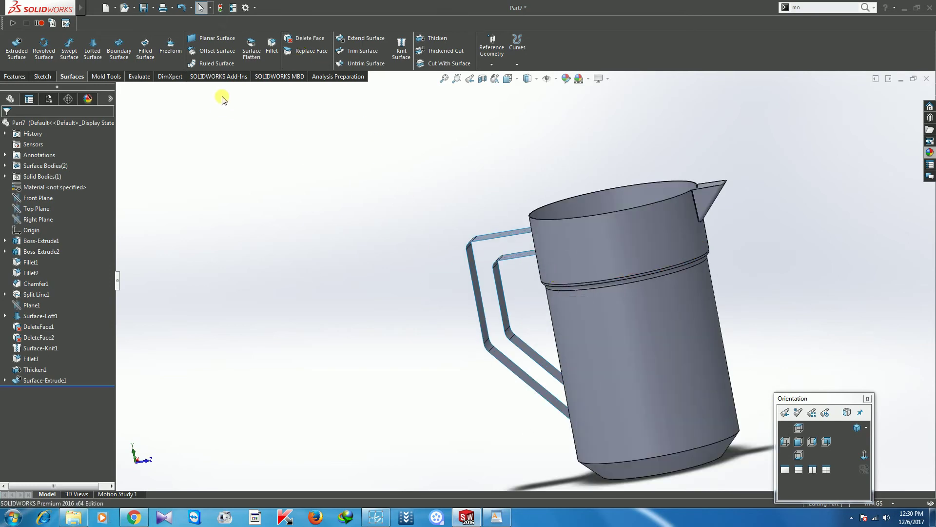
pyautogui.scroll(-2, 600, 236)
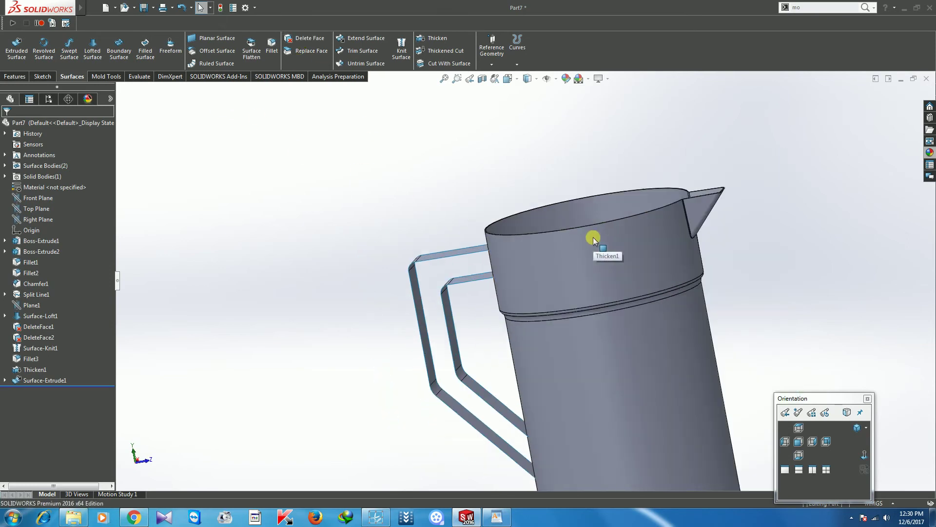
pyautogui.click(38, 199)
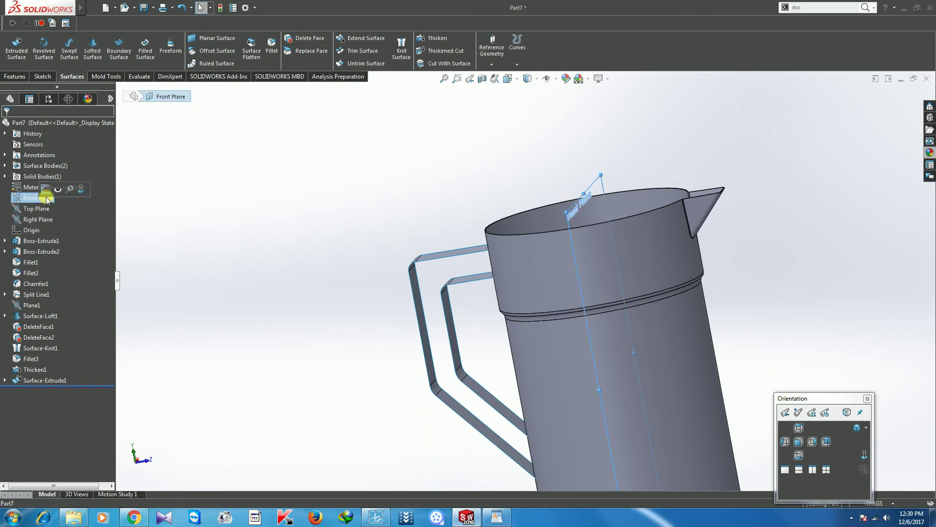
# Start a Front Plane sketch viewed head-on and hide the jar body
pyautogui.click(44, 190)
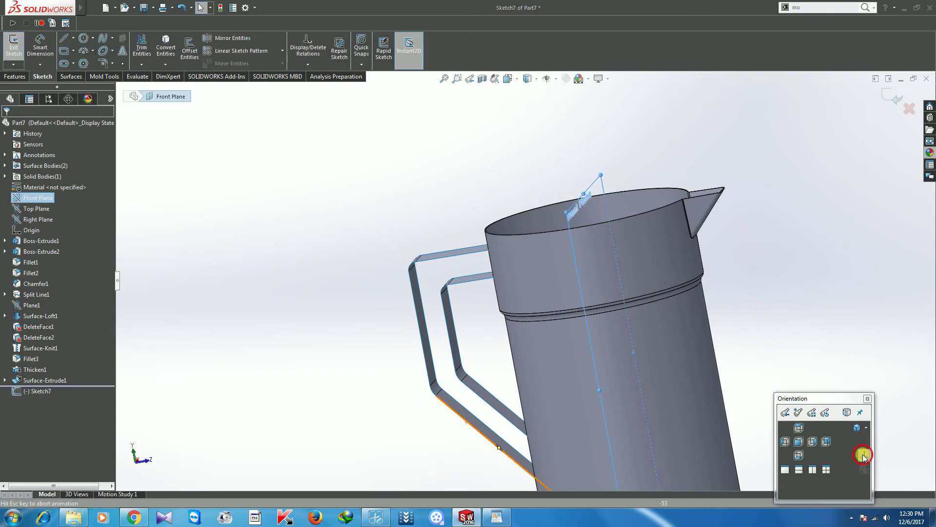
pyautogui.click(864, 454)
pyautogui.click(590, 194)
pyautogui.rightClick(585, 195)
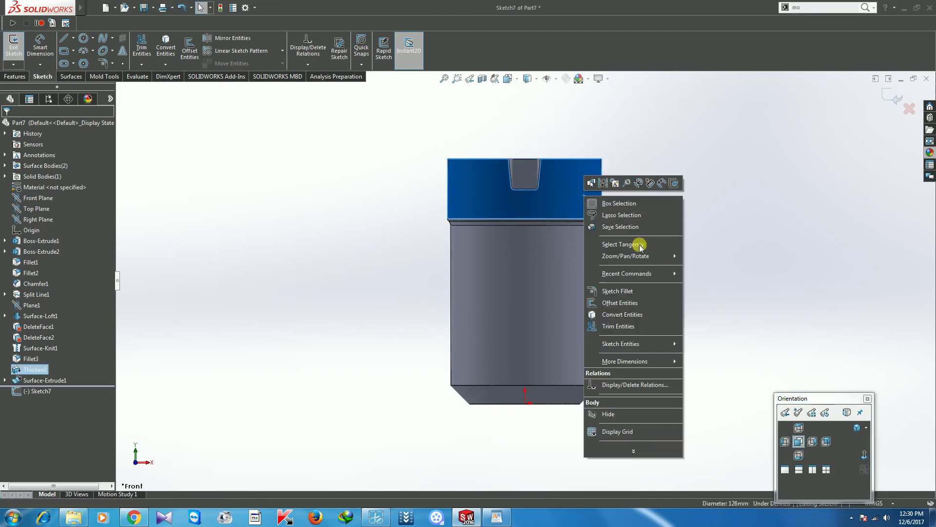
pyautogui.click(606, 415)
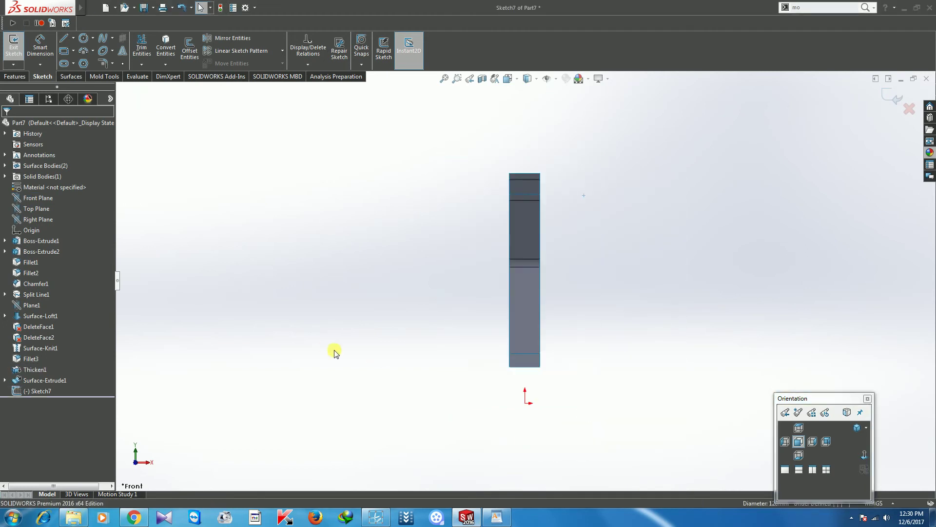
pyautogui.scroll(-3, 509, 184)
# Draw a vertical line up the handle strip and convert it to a centerline
pyautogui.click(62, 43)
pyautogui.scroll(-2, 542, 439)
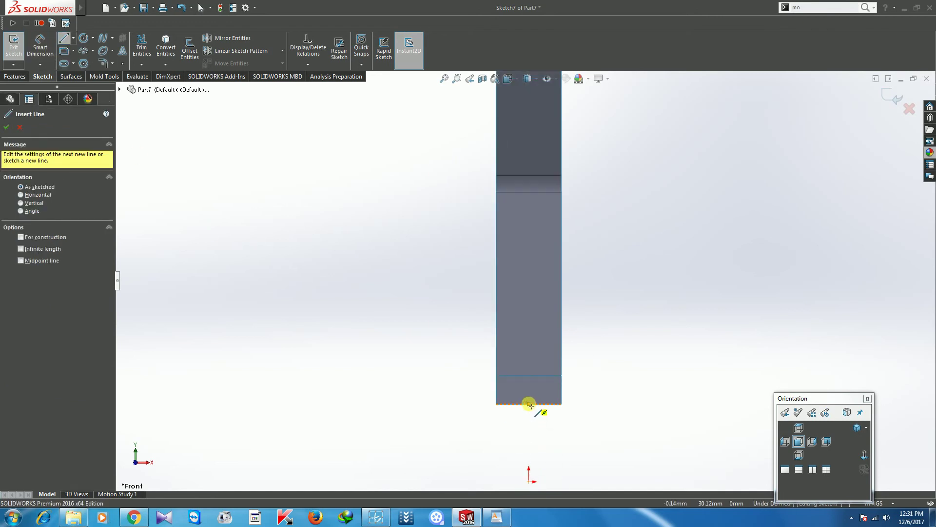
pyautogui.click(529, 405)
pyautogui.scroll(1, 528, 234)
pyautogui.scroll(1, 529, 192)
pyautogui.scroll(-3, 529, 185)
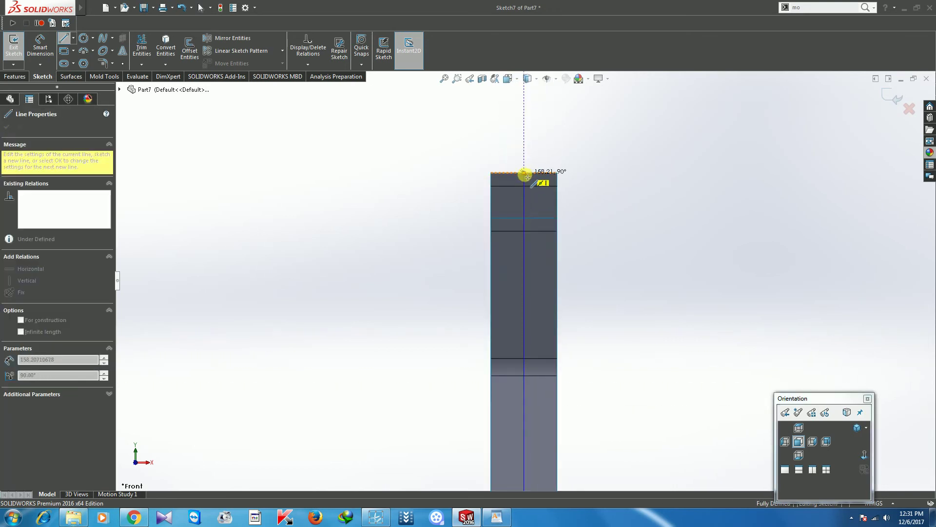
pyautogui.click(525, 173)
pyautogui.rightClick(526, 174)
pyautogui.click(557, 183)
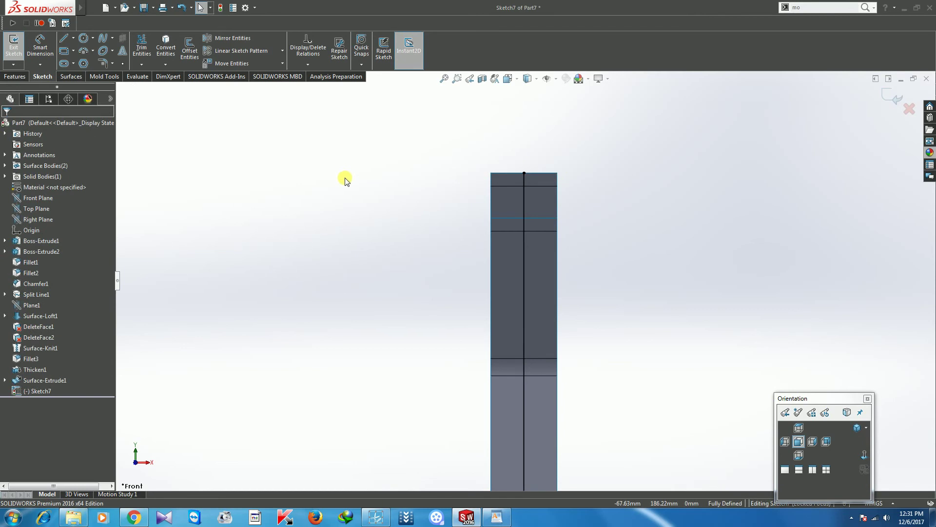
pyautogui.press('z')
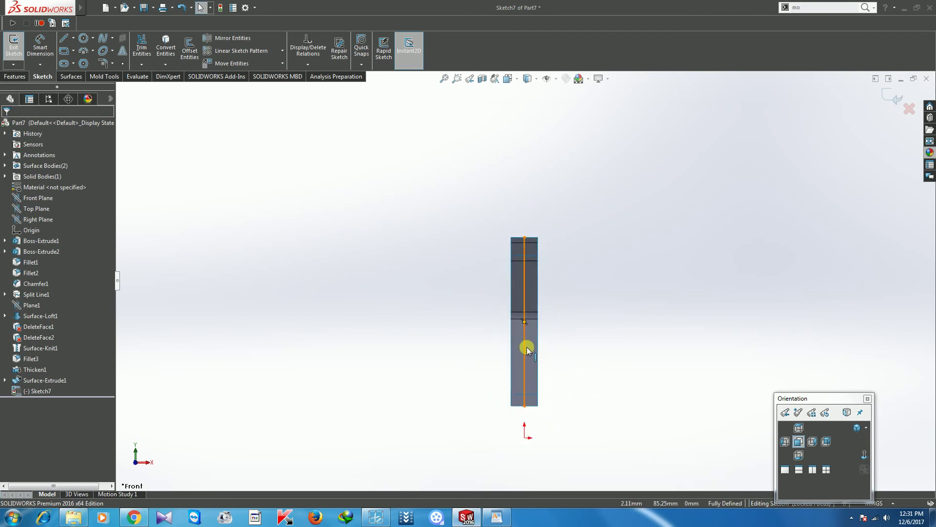
pyautogui.click(525, 347)
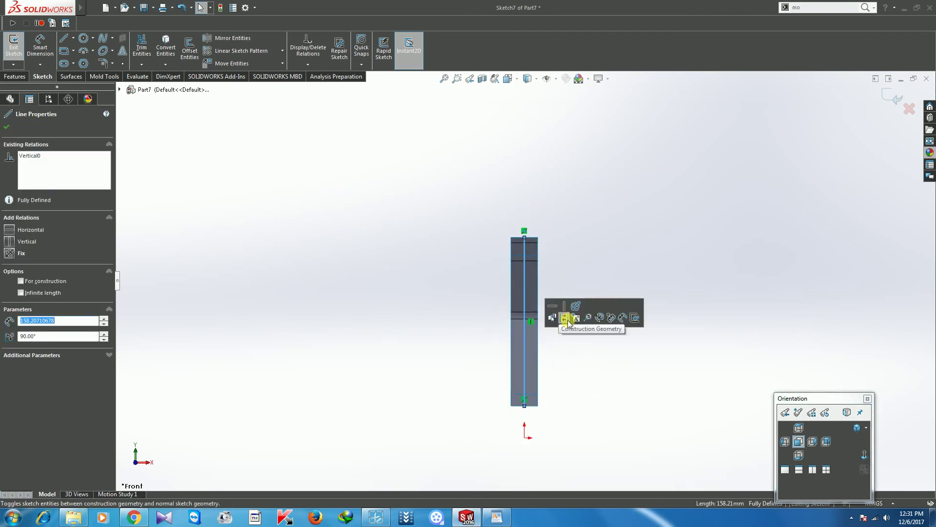
pyautogui.click(565, 319)
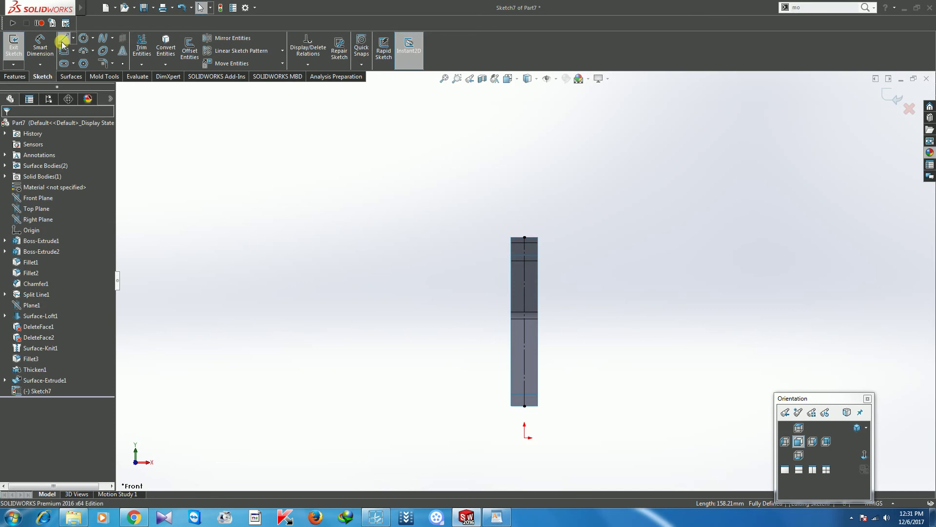
# Draw a sloped line from the top-left corner to the bottom edge, 3 mm in from the corner
pyautogui.click(62, 45)
pyautogui.scroll(-5, 447, 251)
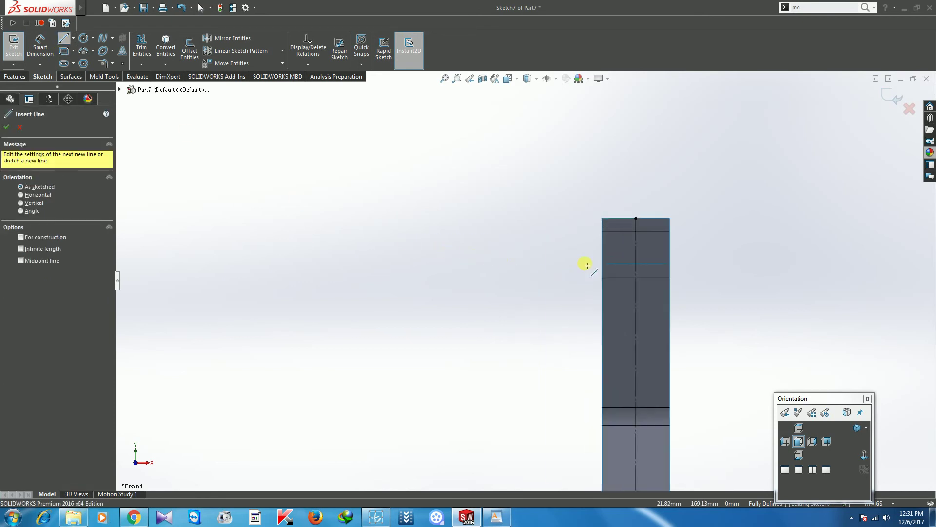
pyautogui.click(604, 220)
pyautogui.scroll(3, 606, 376)
pyautogui.scroll(-2, 559, 411)
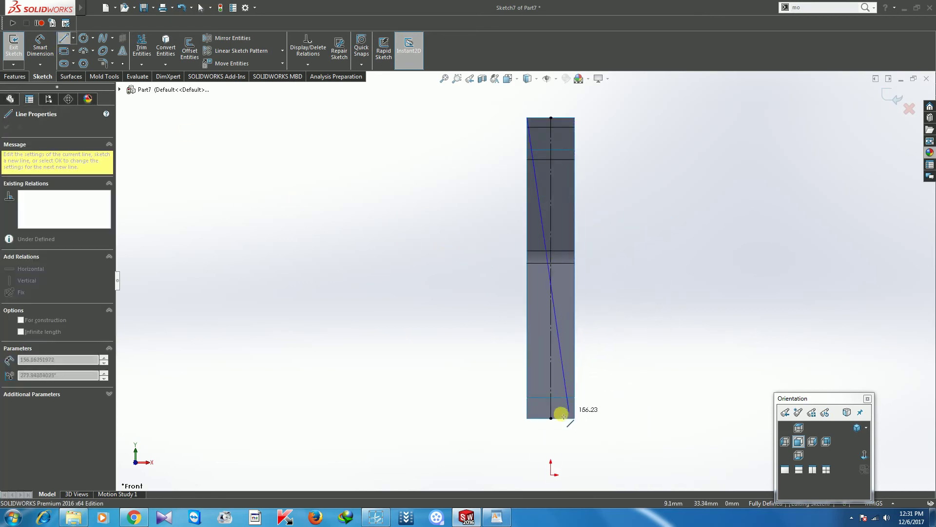
pyautogui.scroll(-3, 517, 409)
pyautogui.click(506, 388)
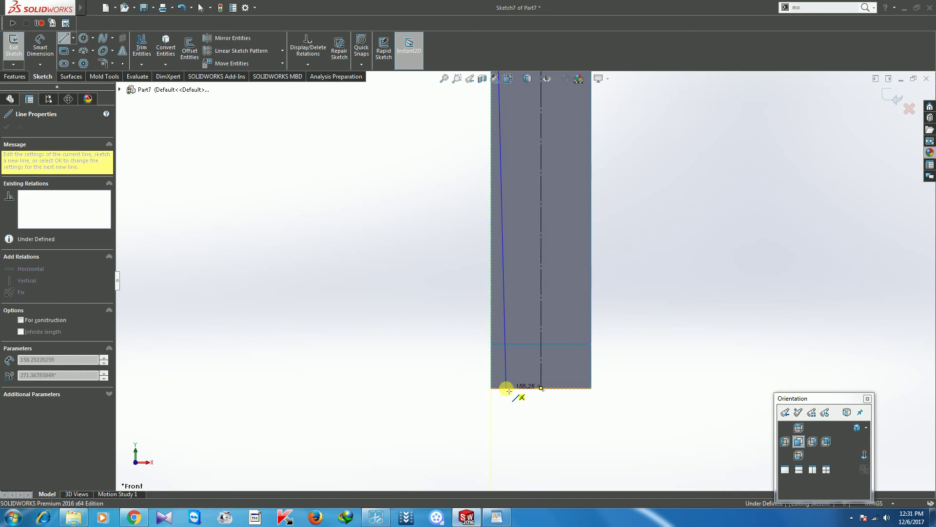
pyautogui.rightClick(518, 393)
pyautogui.click(569, 366)
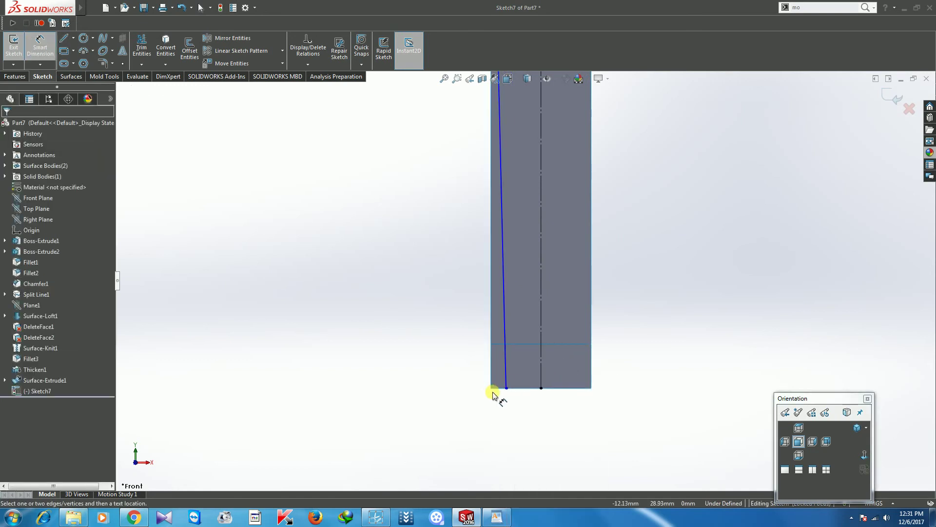
pyautogui.click(507, 389)
pyautogui.click(494, 411)
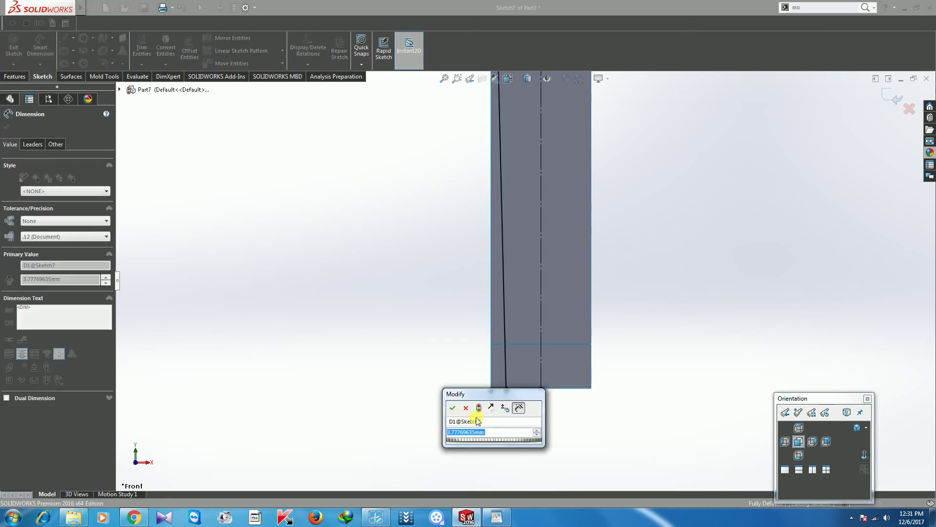
pyautogui.write('3')
pyautogui.press('Return')
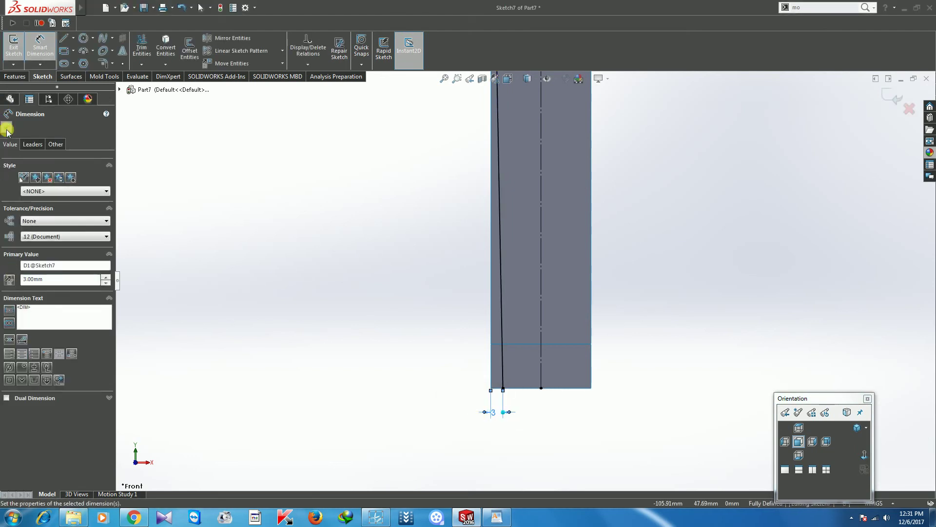
pyautogui.click(7, 128)
# Mirror the sloped line about the vertical centerline
pyautogui.click(227, 38)
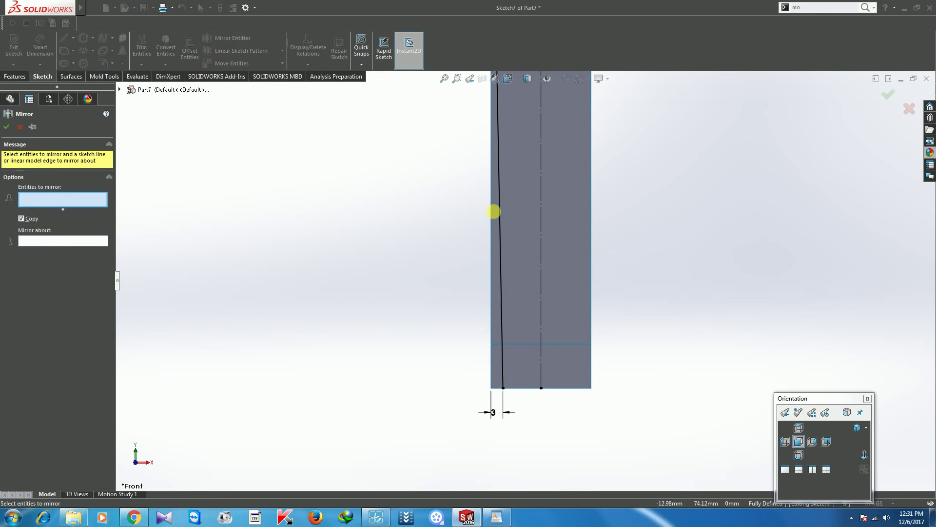
pyautogui.click(498, 211)
pyautogui.click(98, 241)
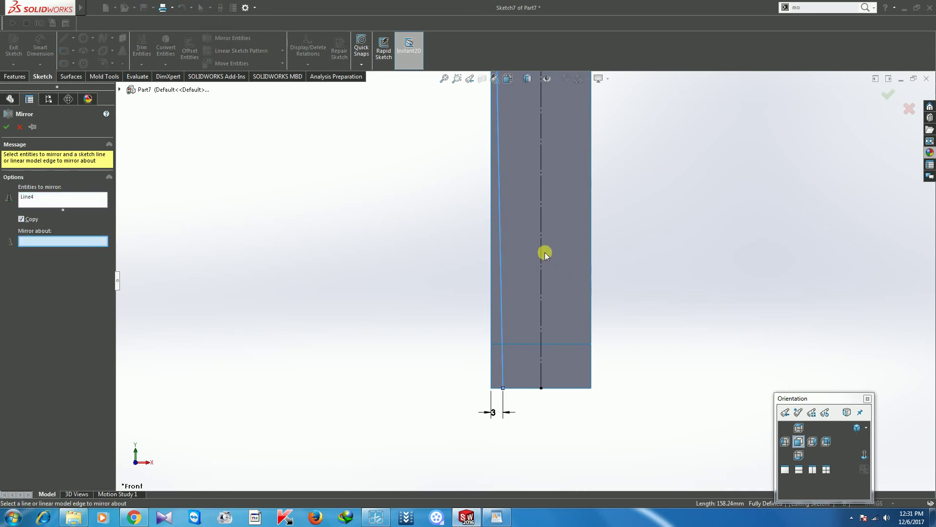
pyautogui.click(541, 254)
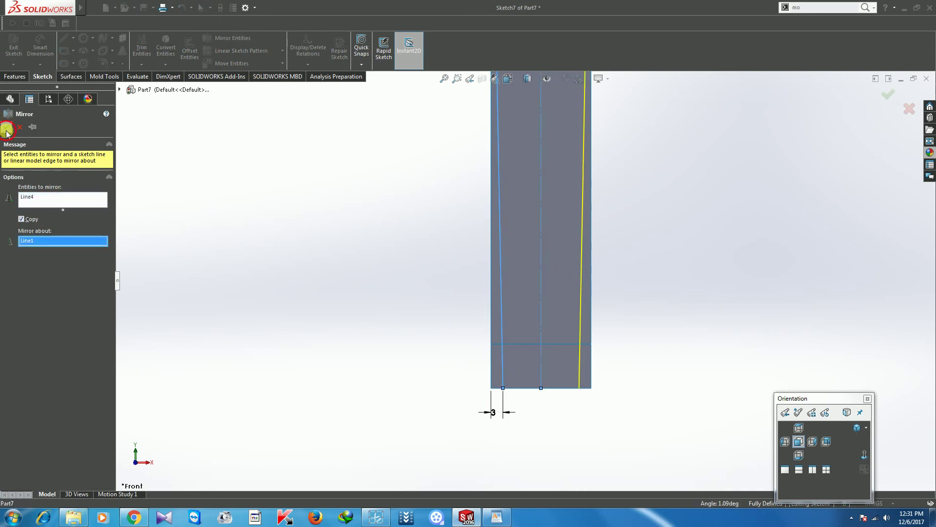
pyautogui.click(6, 129)
pyautogui.click(72, 77)
pyautogui.click(362, 50)
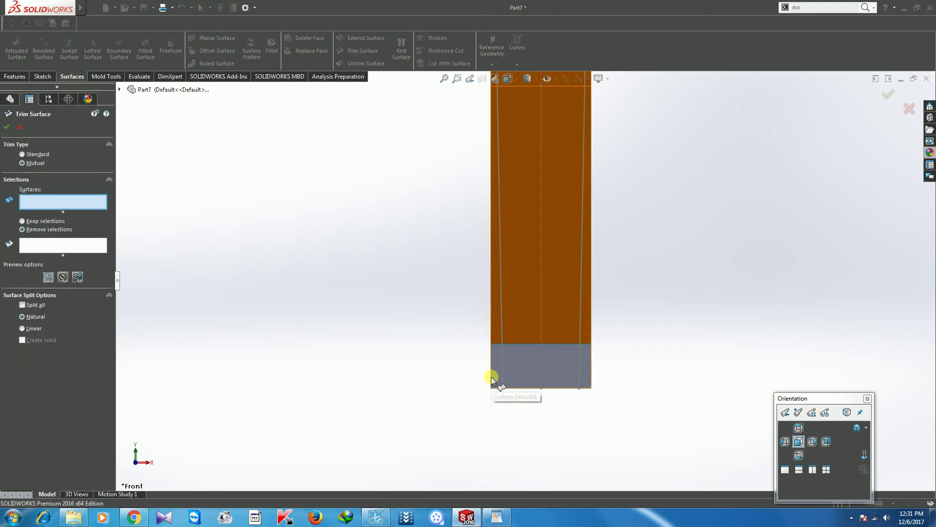
# Trim the handle surface with Sketch7, removing the left and right outer strips
pyautogui.click(31, 154)
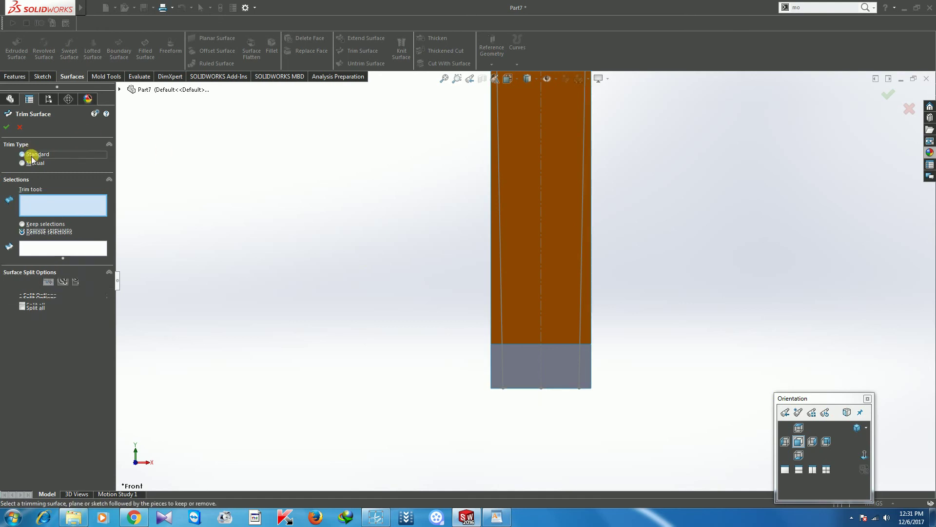
pyautogui.click(502, 318)
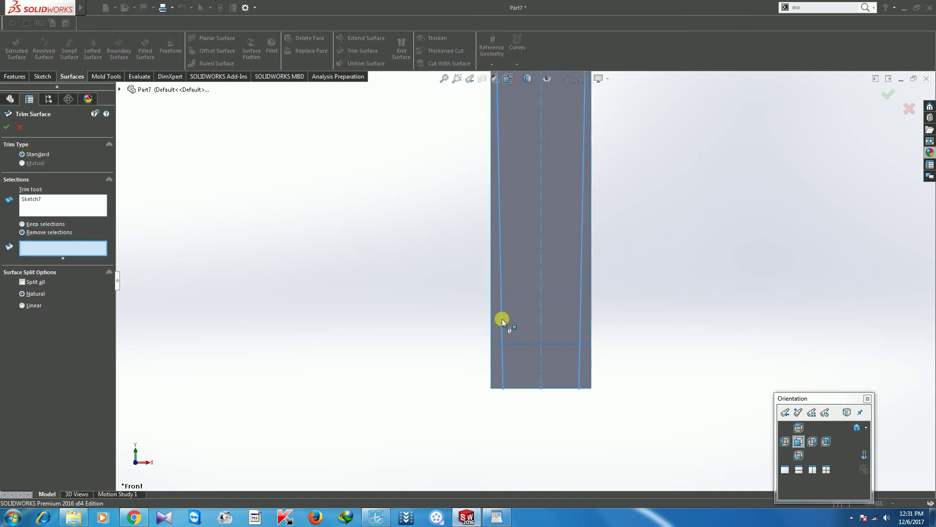
pyautogui.click(493, 348)
pyautogui.click(588, 364)
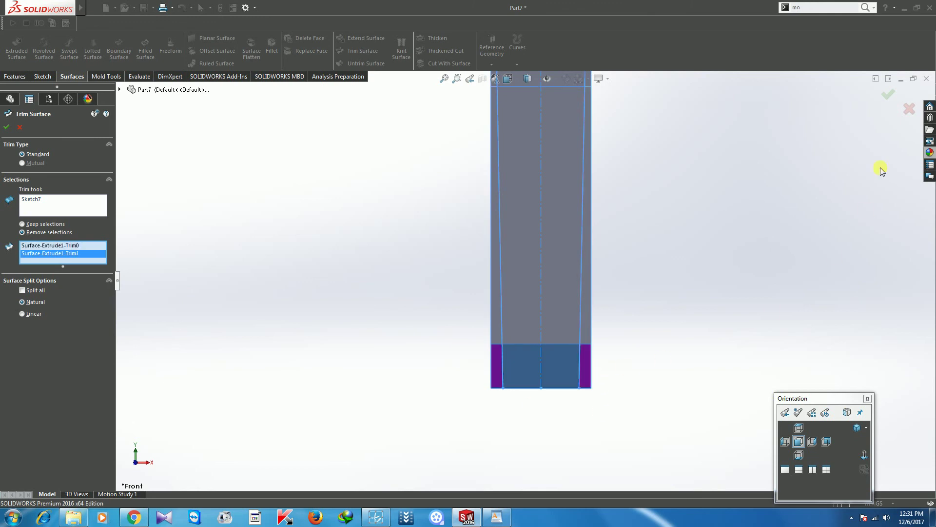
pyautogui.click(889, 94)
pyautogui.press('f')
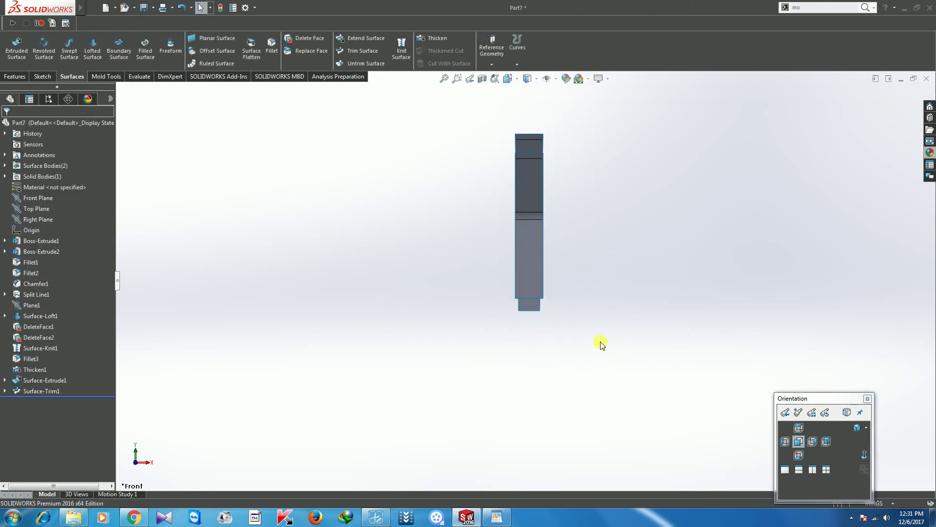
pyautogui.click(37, 219)
# Start a Front Plane sketch with a vertical centerline from the origin
pyautogui.click(38, 197)
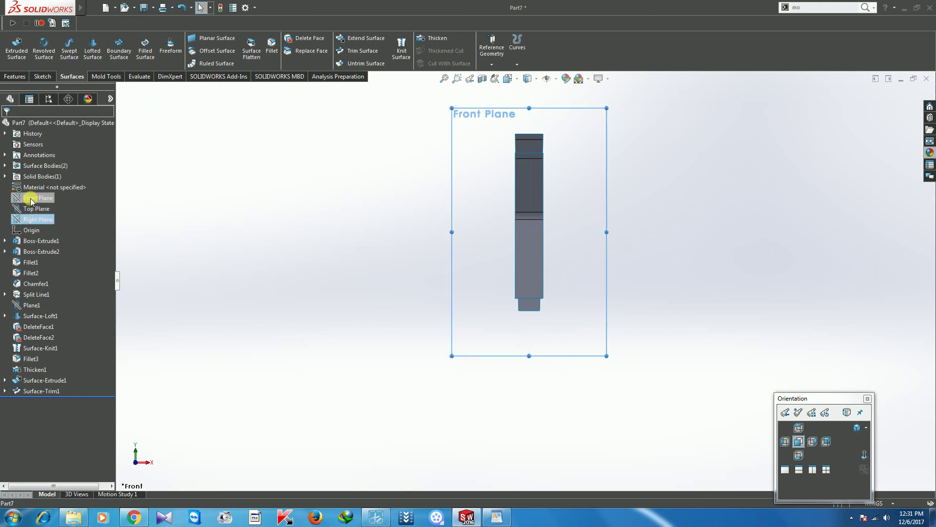
pyautogui.click(38, 187)
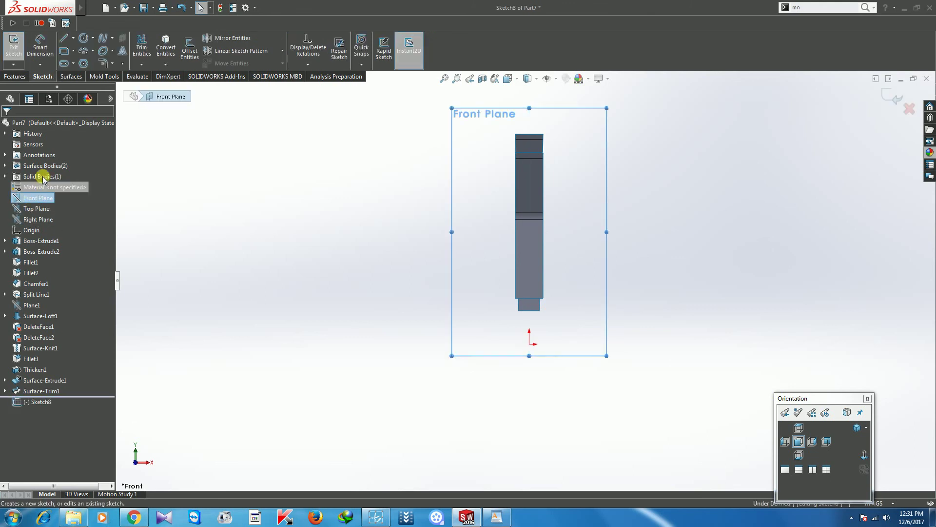
pyautogui.click(71, 38)
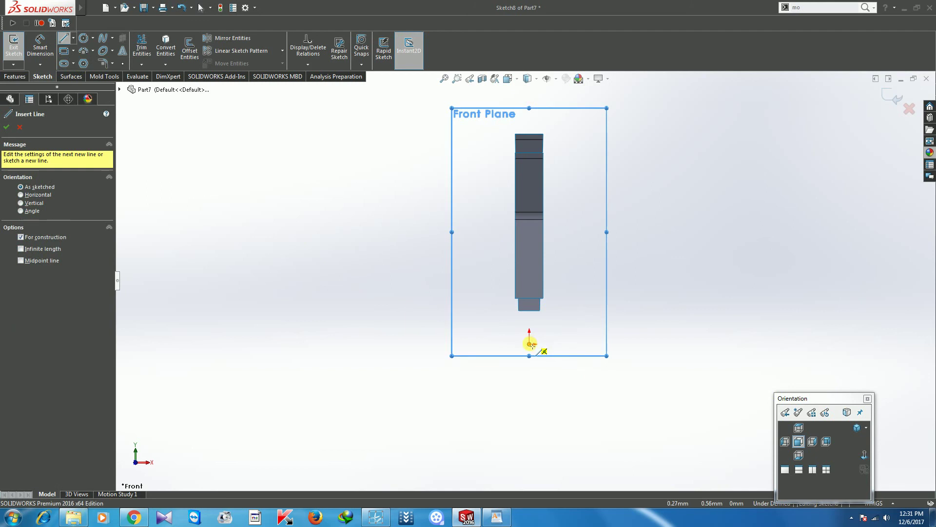
pyautogui.click(530, 344)
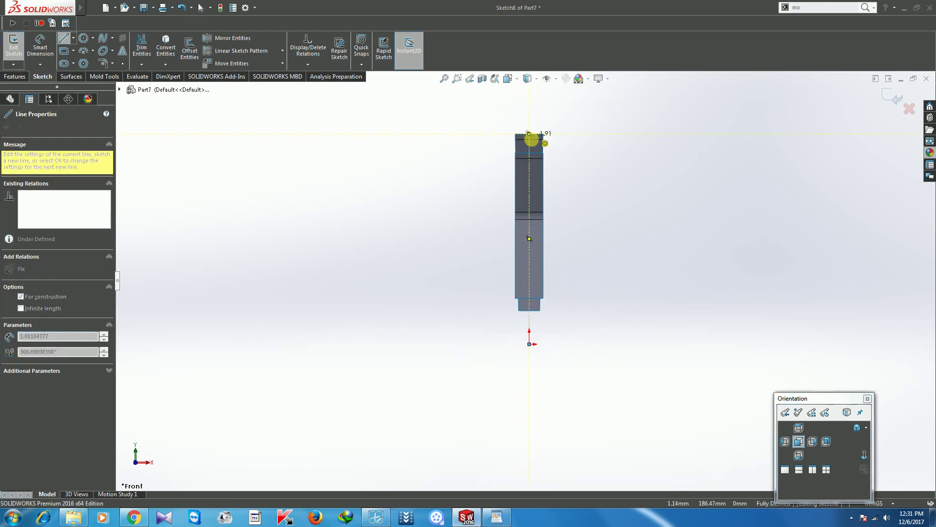
pyautogui.rightClick(531, 139)
pyautogui.click(570, 144)
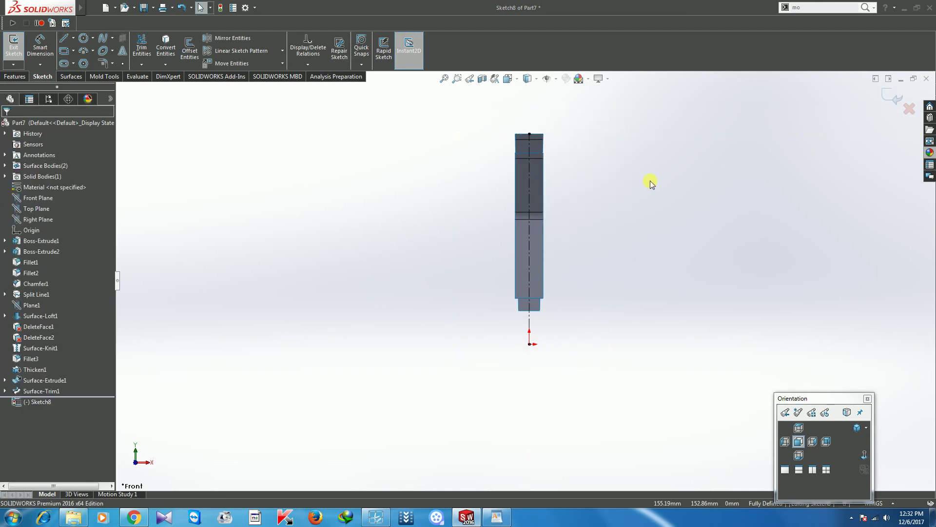
# Draw a sloped line from the top-left corner, ending 5 mm inside the lower corner
pyautogui.press('l')
pyautogui.scroll(-2, 544, 278)
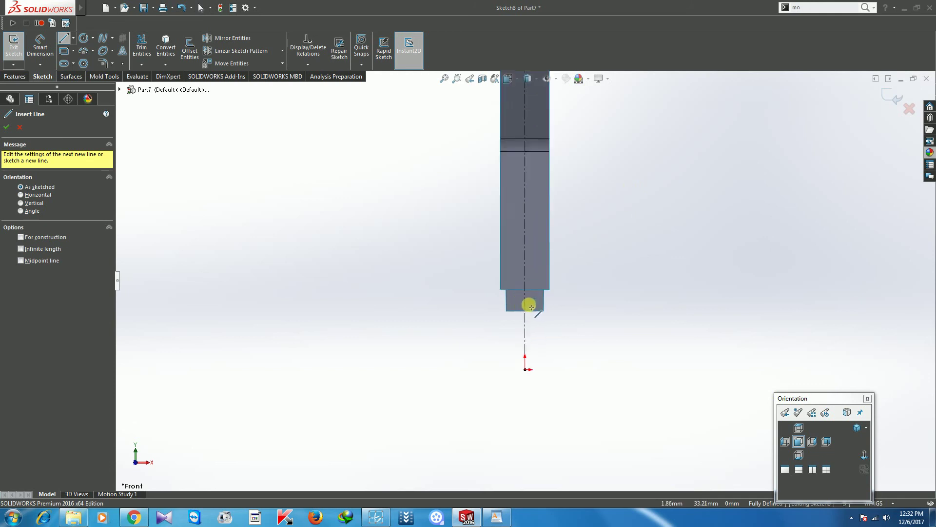
pyautogui.scroll(2, 533, 177)
pyautogui.scroll(-1, 509, 154)
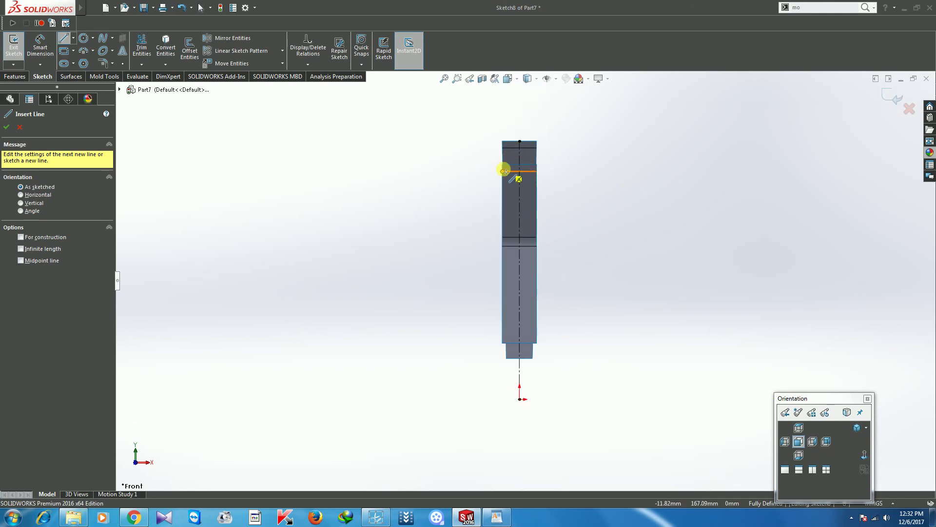
pyautogui.click(507, 166)
pyautogui.scroll(-2, 496, 286)
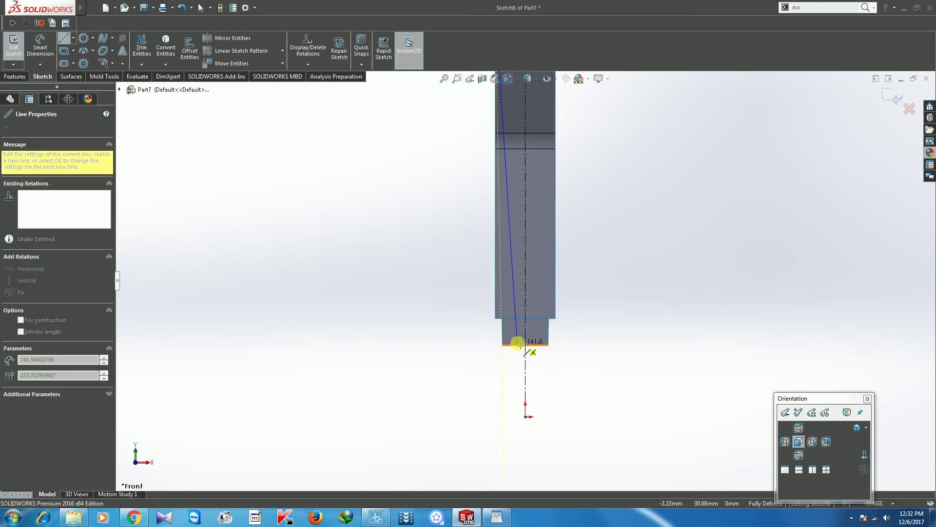
pyautogui.click(508, 305)
pyautogui.rightClick(510, 305)
pyautogui.click(561, 288)
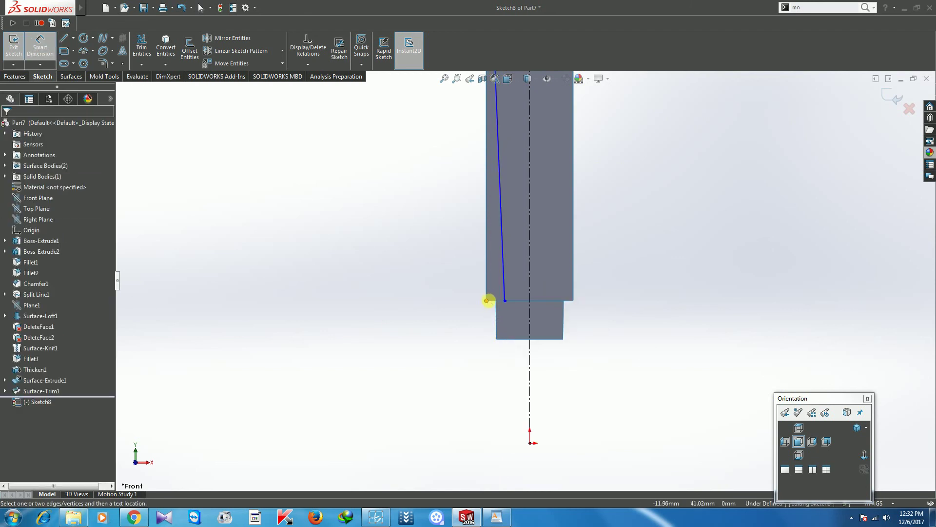
pyautogui.click(486, 300)
pyautogui.click(504, 301)
pyautogui.click(494, 376)
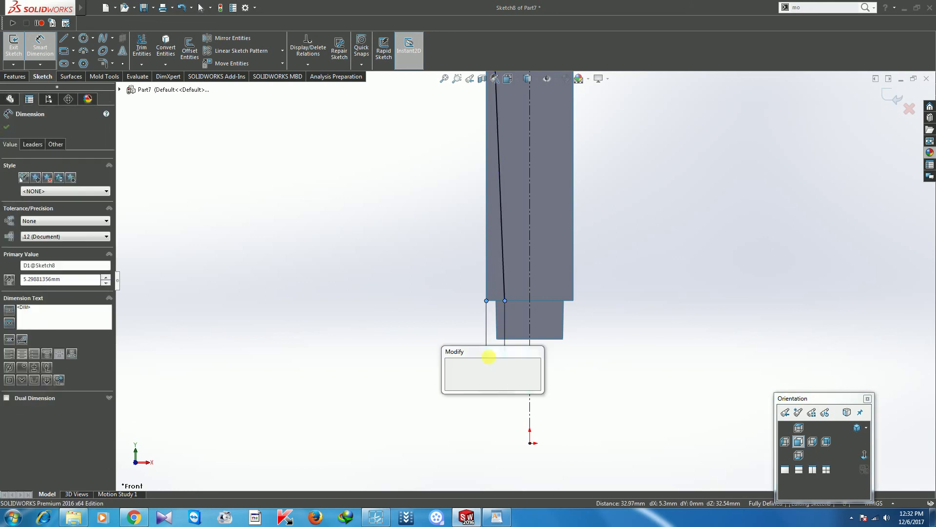
pyautogui.write('5')
pyautogui.press('Return')
# Set up mirroring the sloped line about the vertical centerline
pyautogui.rightClick(427, 318)
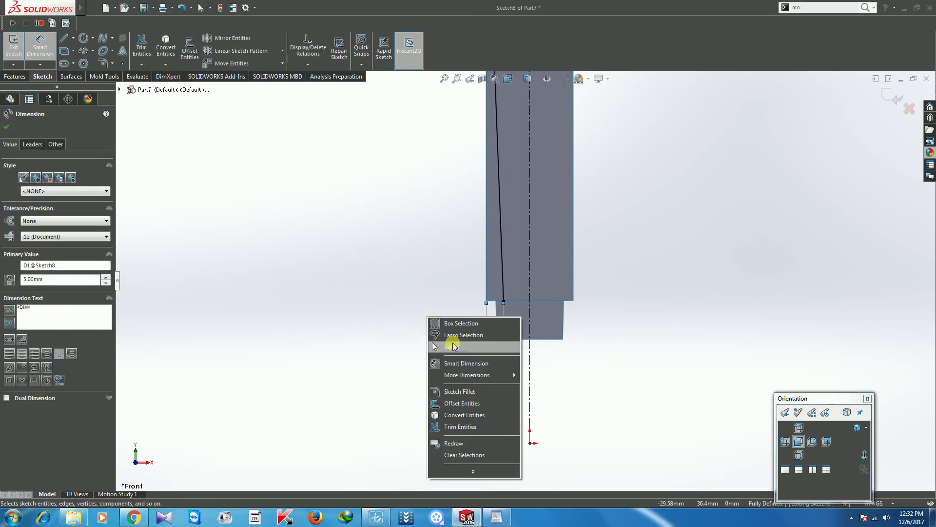
pyautogui.click(451, 341)
pyautogui.click(236, 43)
pyautogui.click(500, 191)
pyautogui.click(89, 240)
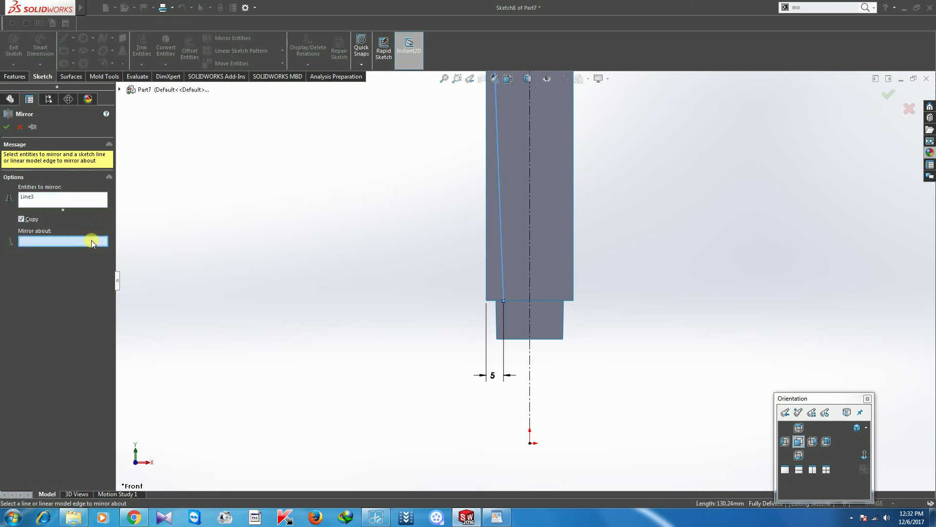
pyautogui.click(530, 272)
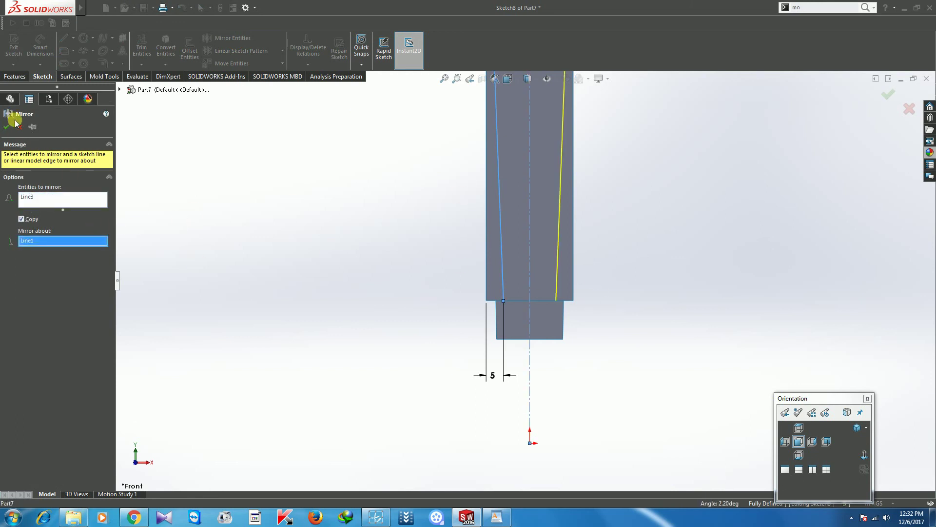